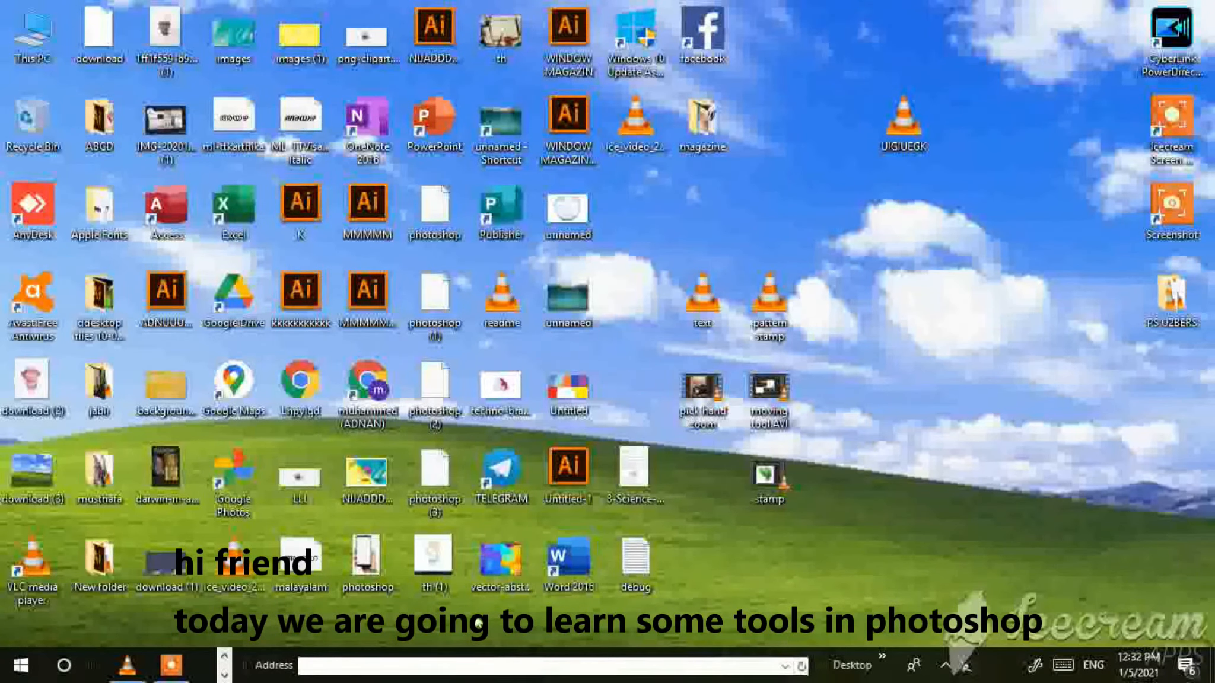
Switch to the Photoshop window that is already running.
click(225, 657)
click(224, 675)
click(225, 659)
click(226, 660)
click(226, 671)
click(225, 669)
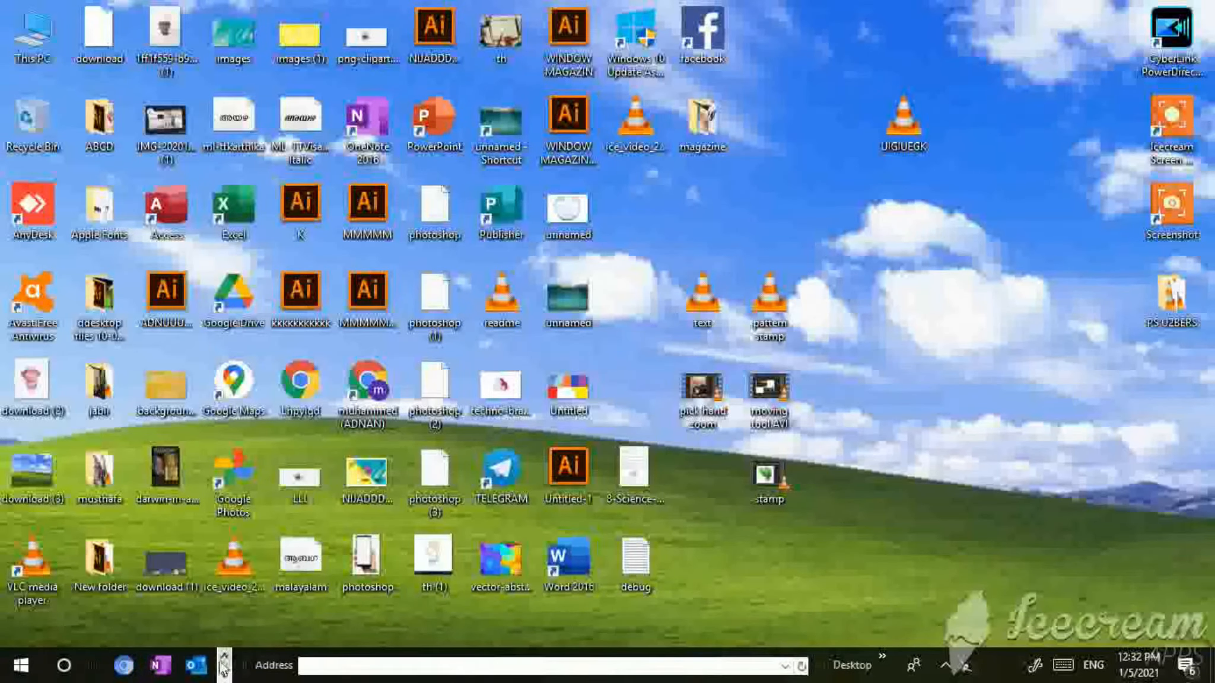
click(225, 669)
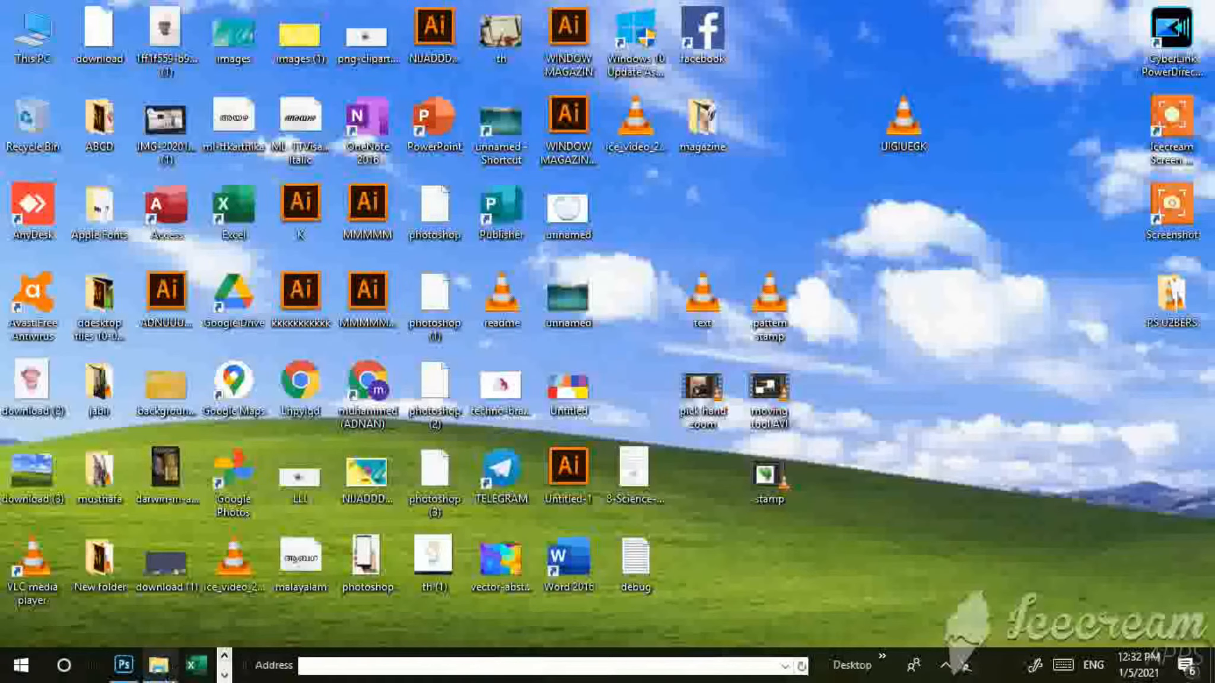
mouse_move(123, 676)
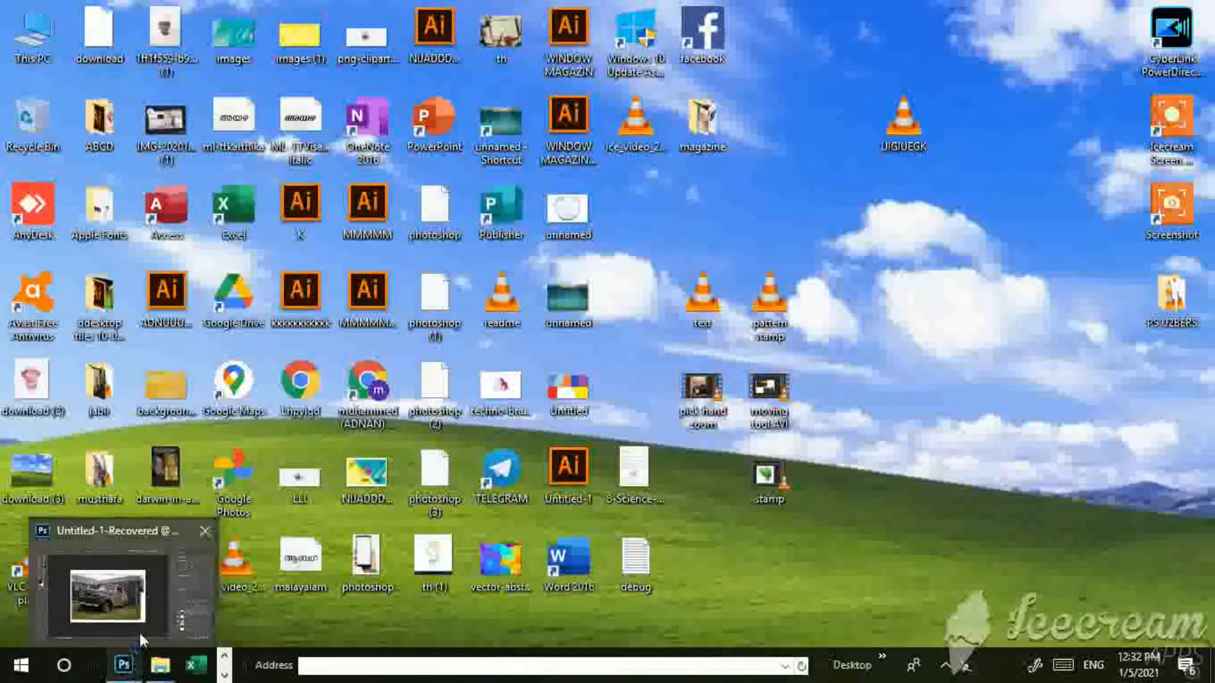
mouse_move(141, 626)
click(142, 628)
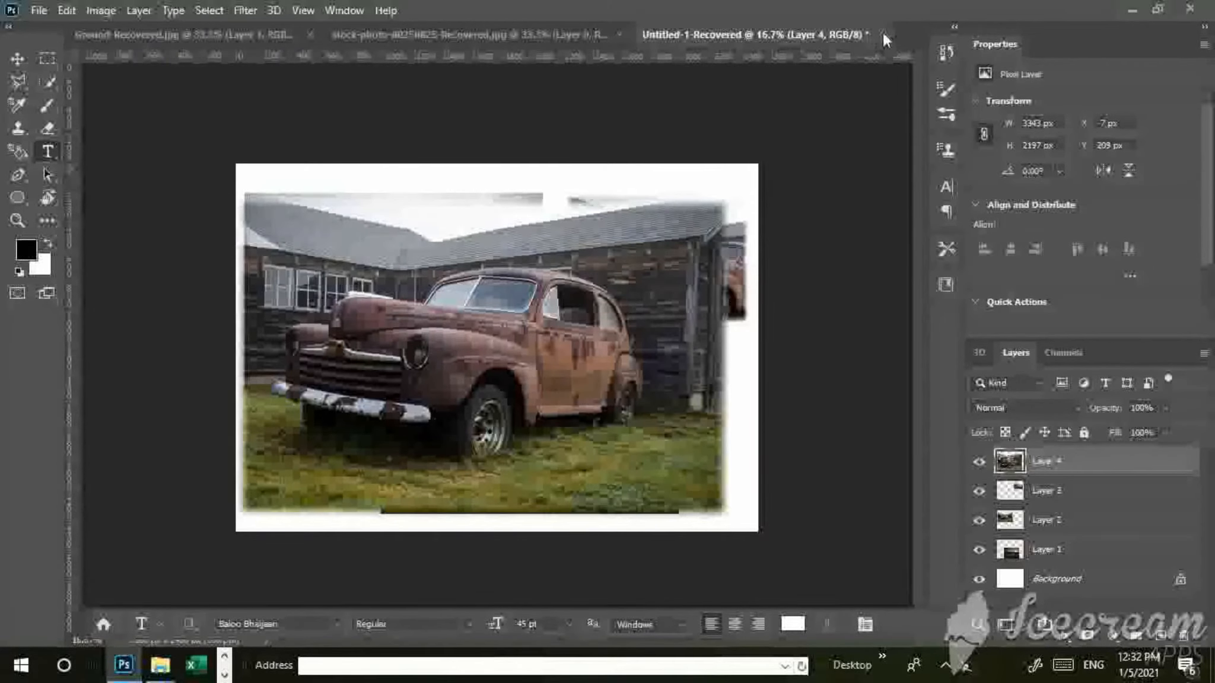
Close the three open documents, Untitled-1-Recovered, stock-photo-80250825-Recovered.jpg and Ground-Recovered.jpg, without saving their changes.
click(882, 34)
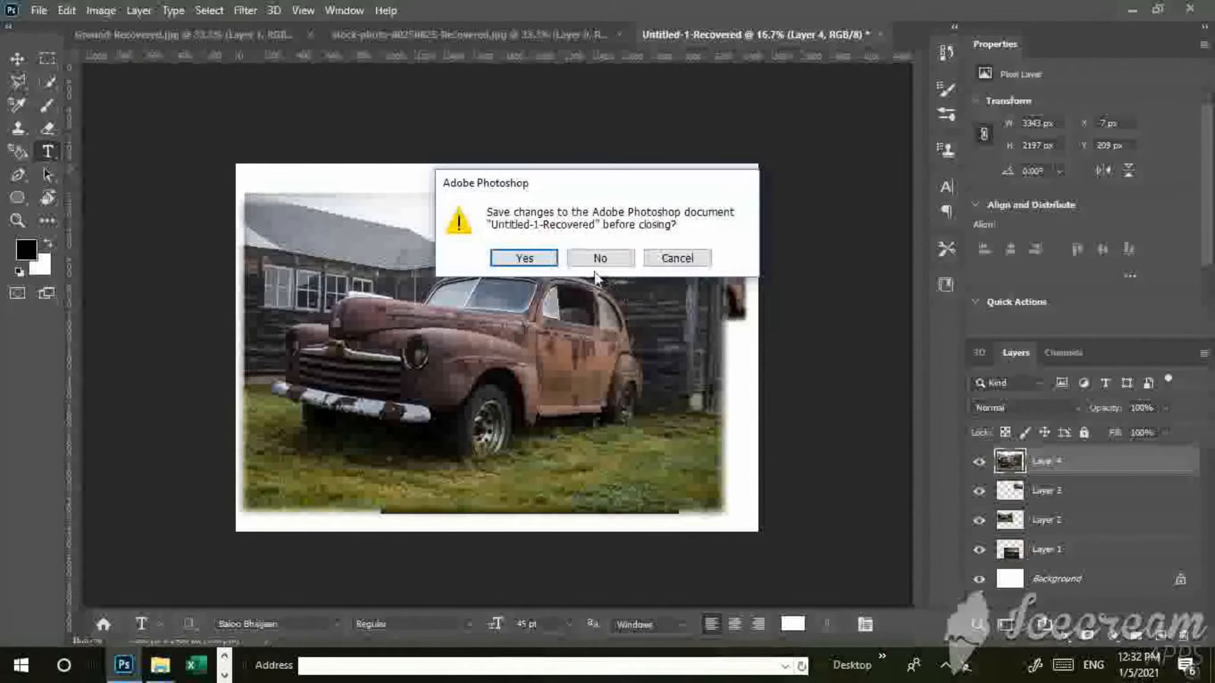
click(597, 263)
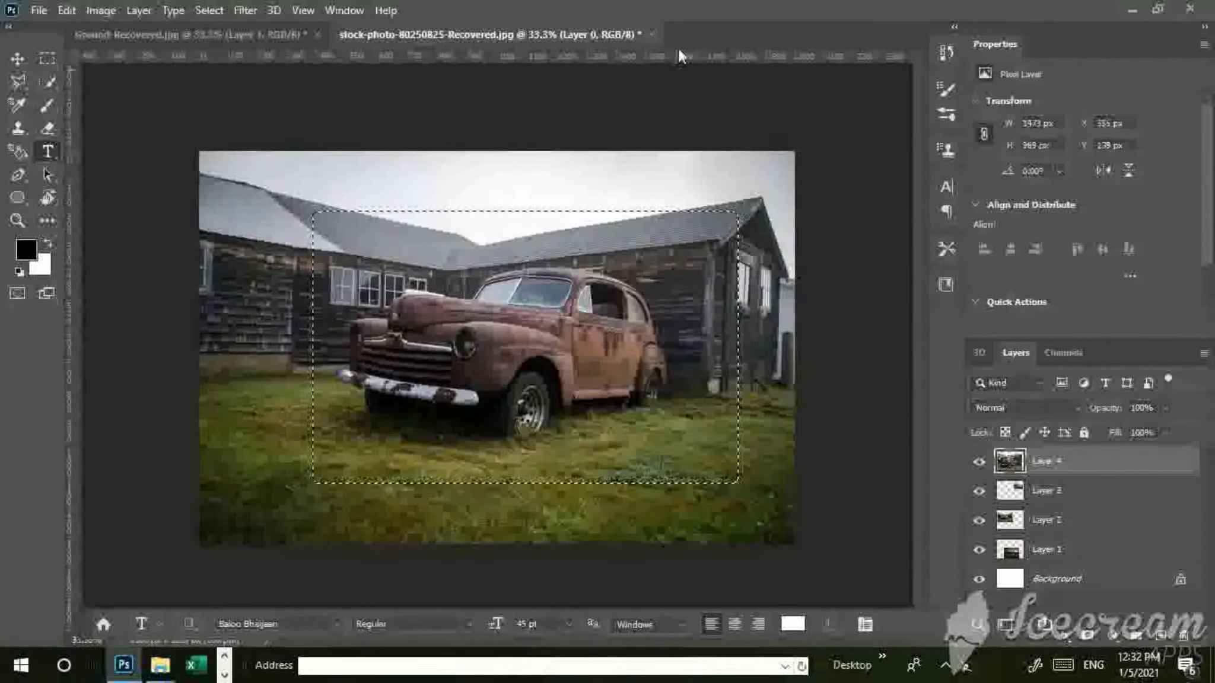
click(652, 34)
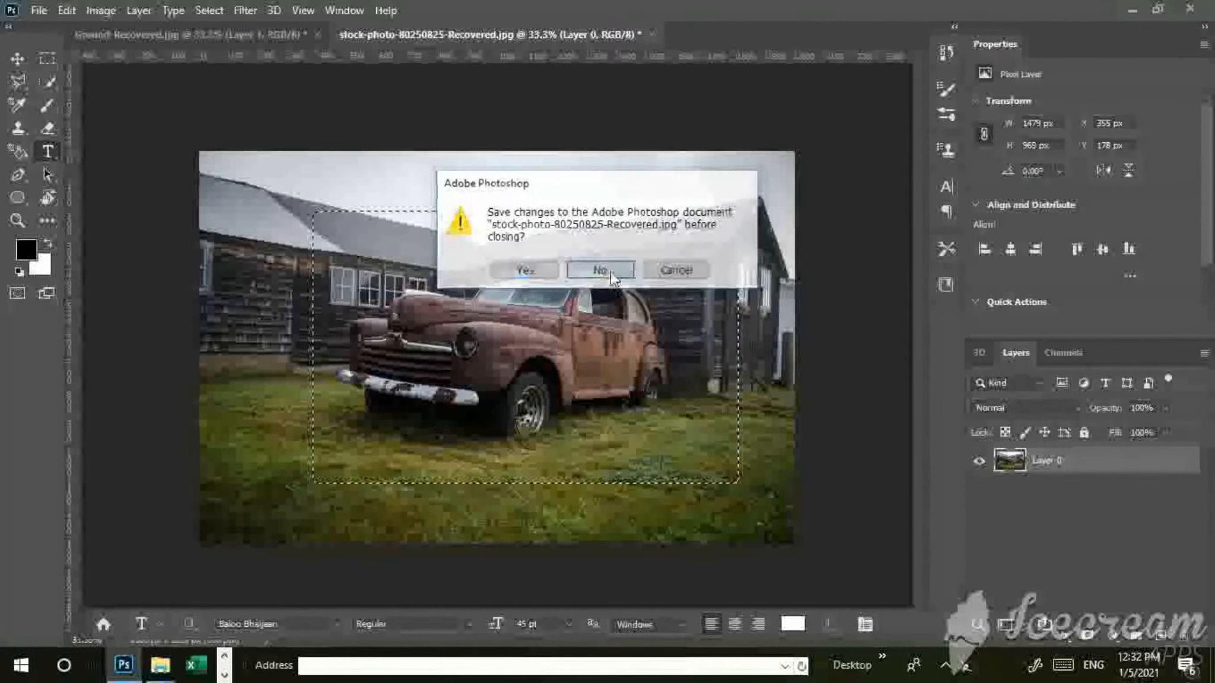
click(601, 270)
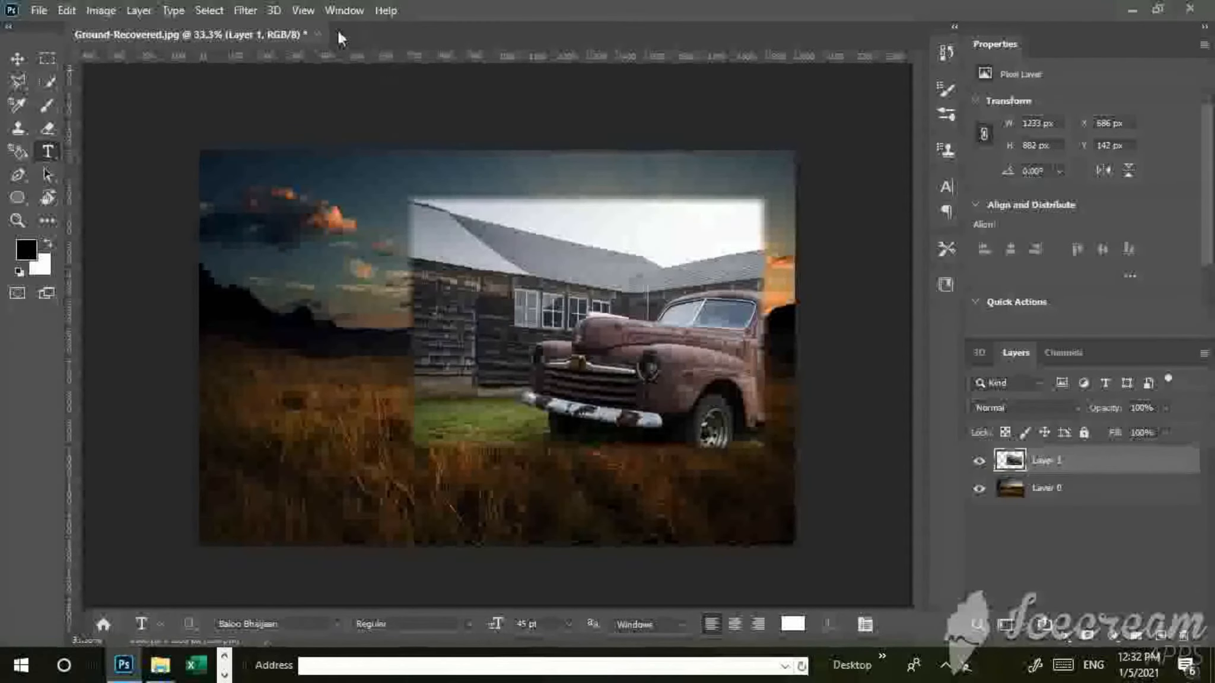
click(319, 34)
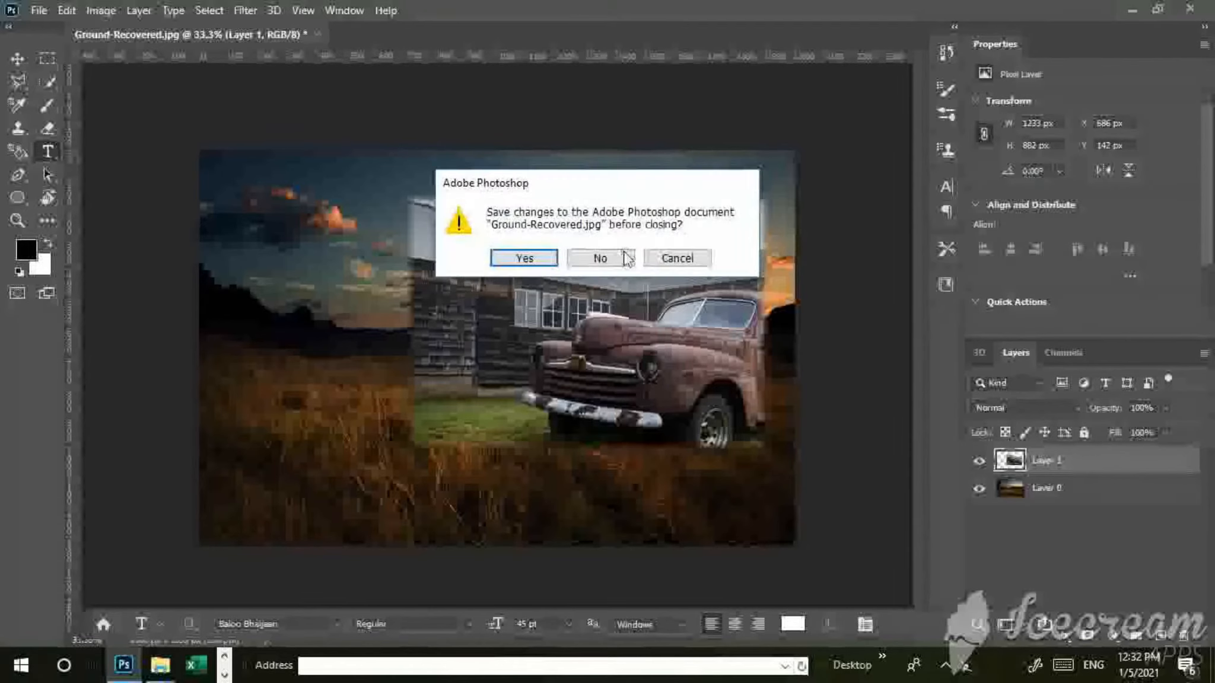
click(598, 261)
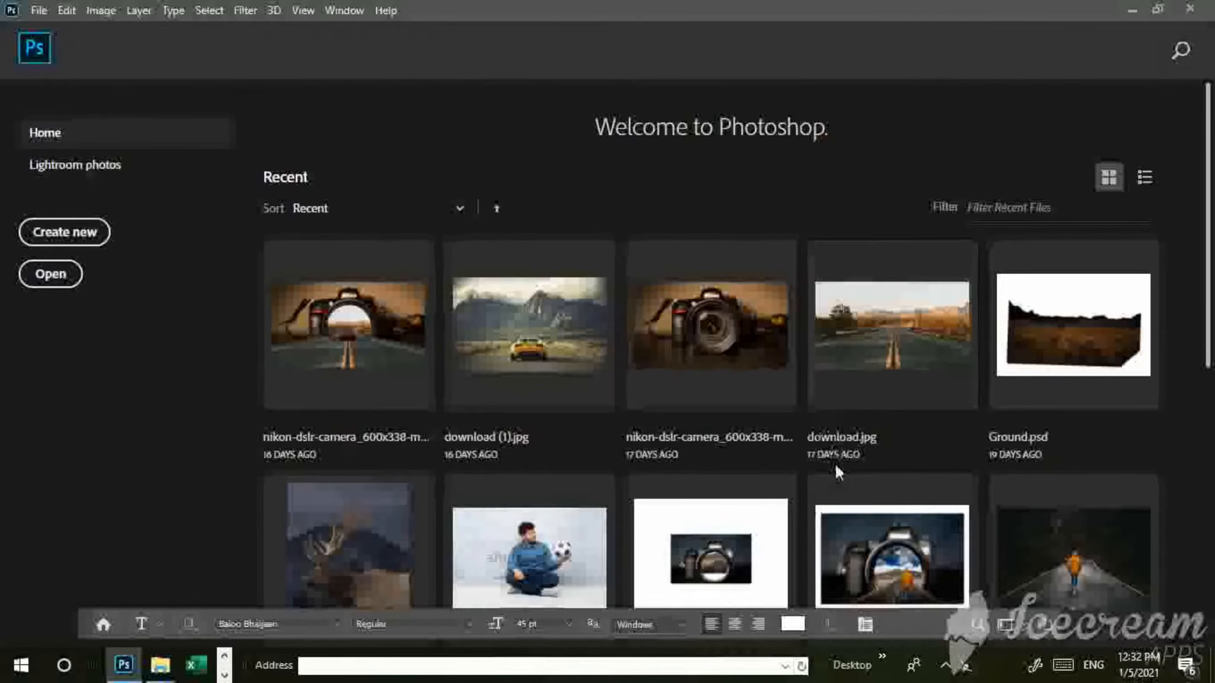
Browse the recent files, open nikon-dslr-camera_600x338-mm-90.psd to view it, and close it again.
scroll(836, 465, down, 3)
scroll(846, 475, down, 2)
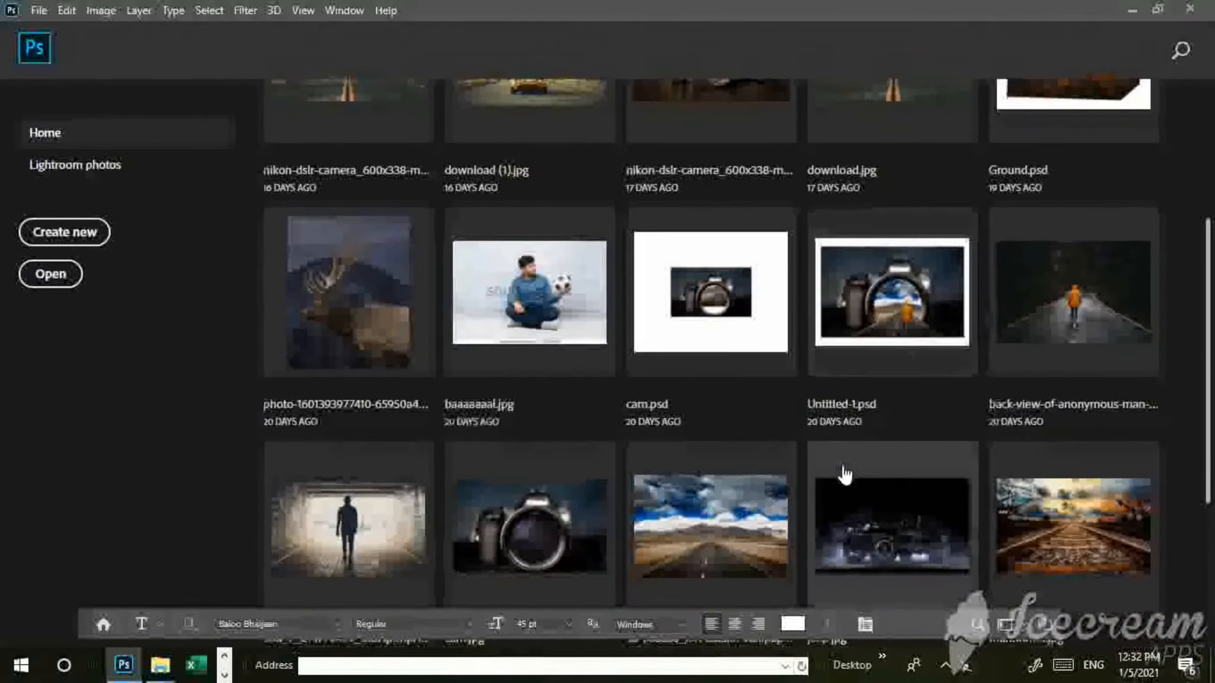
scroll(638, 416, down, 3)
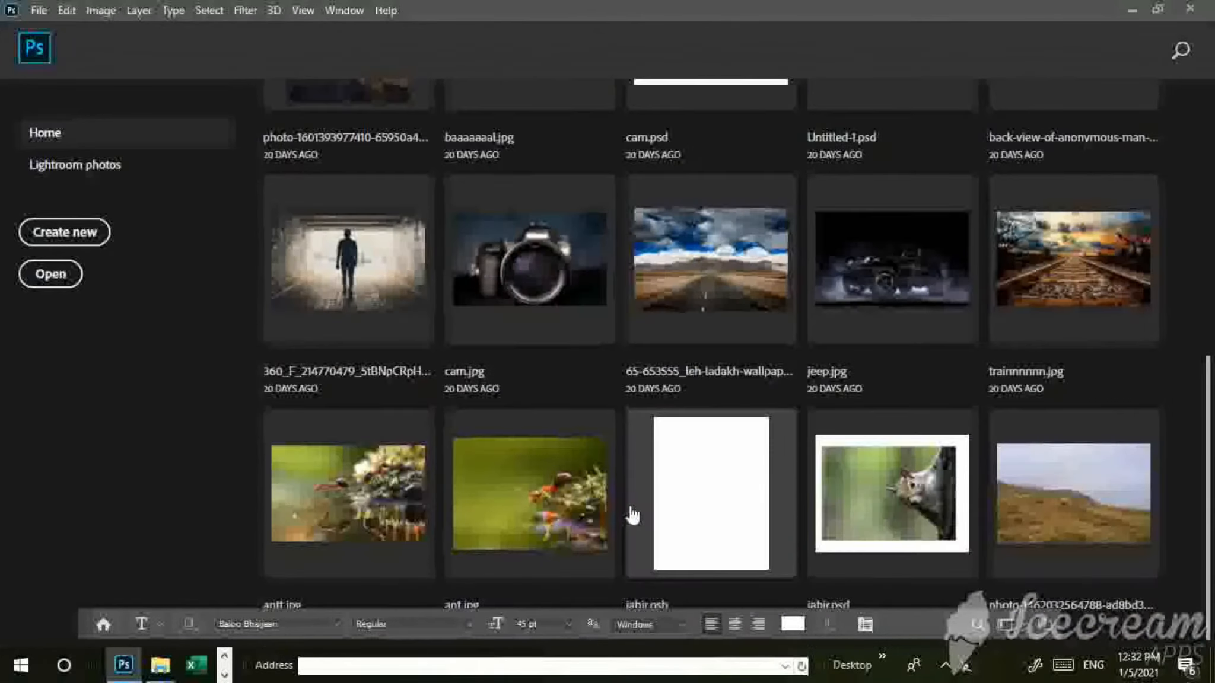
scroll(633, 515, up, 3)
scroll(632, 511, up, 6)
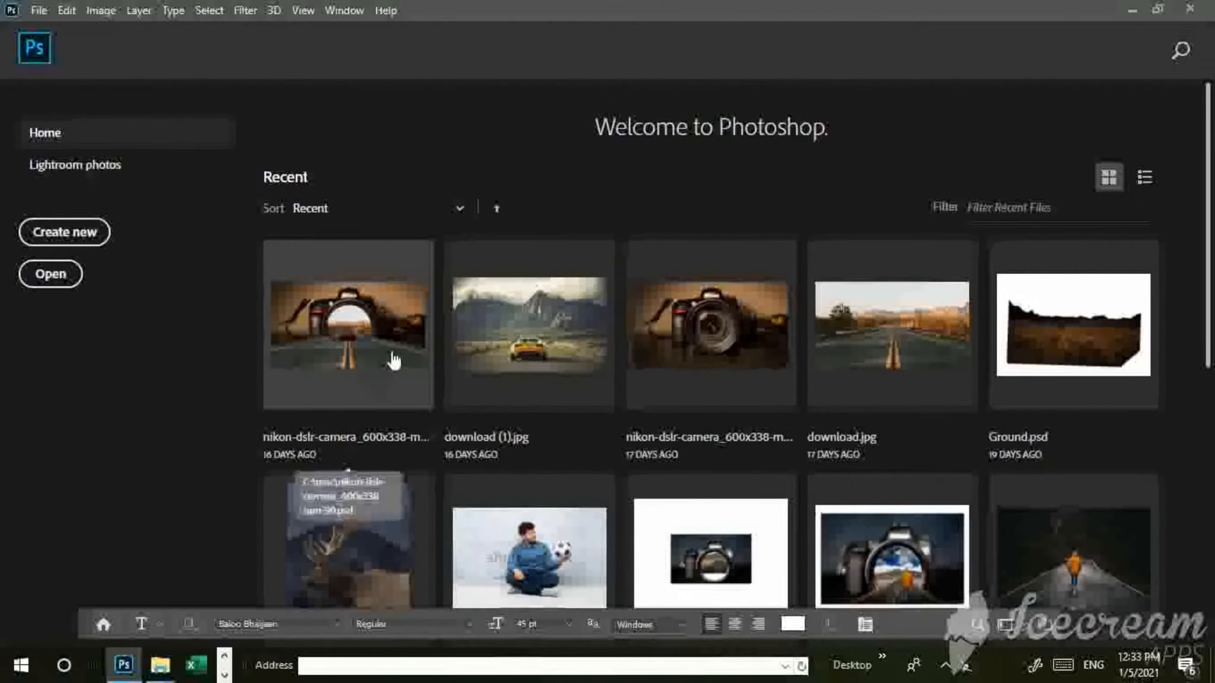
click(413, 345)
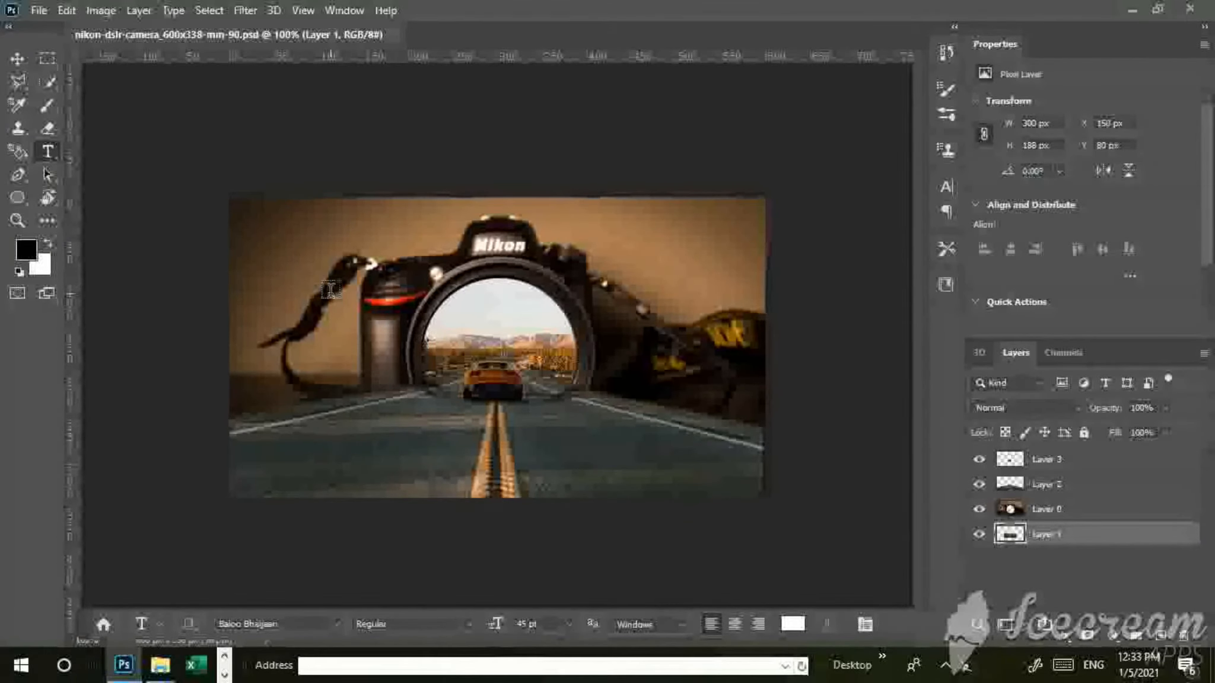
click(392, 35)
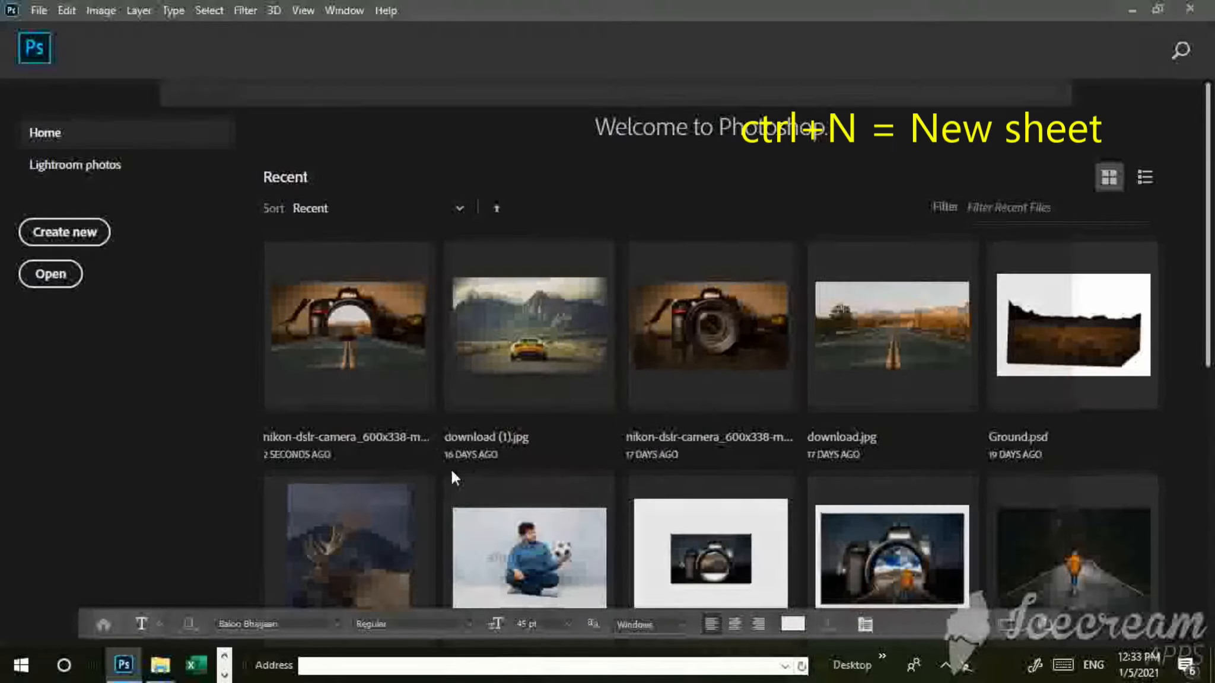
Create a new landscape document of 297 x 210 mm at 300 pixels/inch in RGB Color with a white background.
key(ctrl+n)
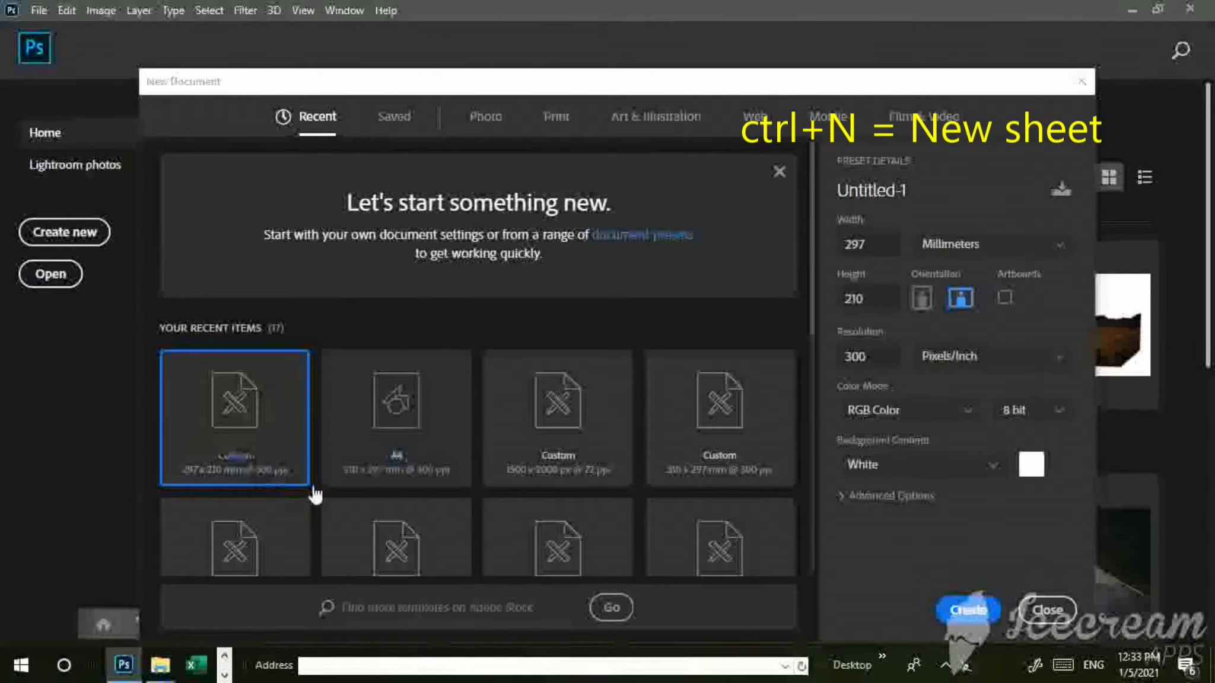
click(418, 443)
click(305, 439)
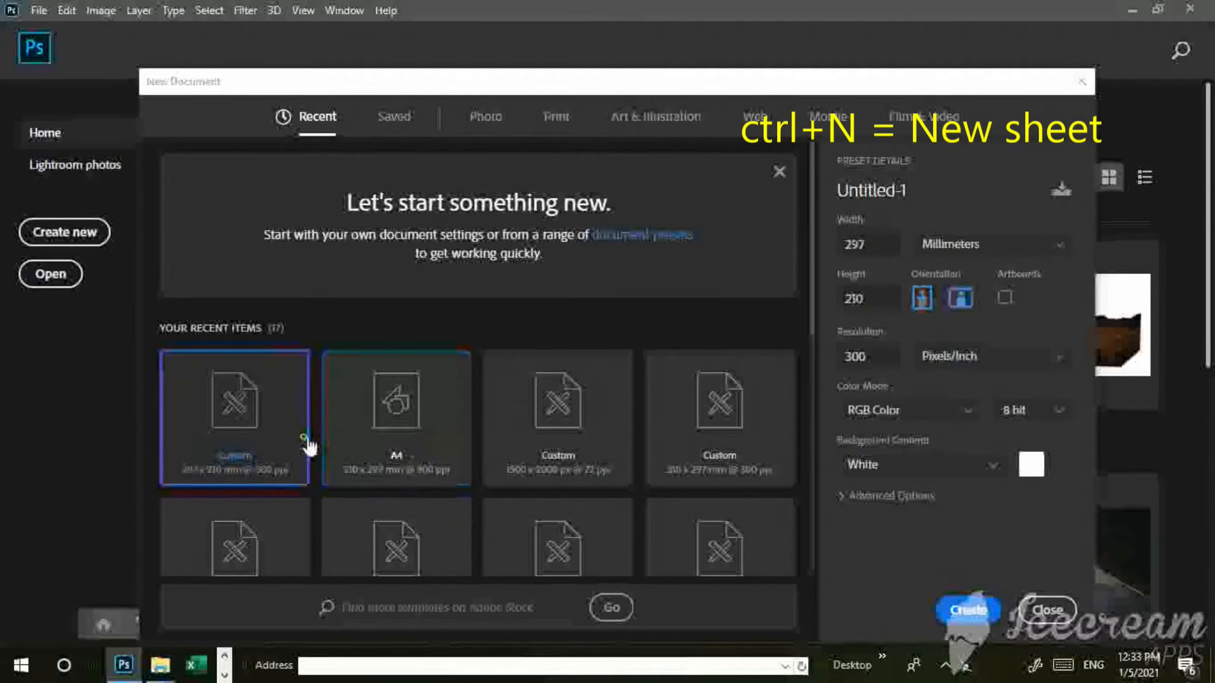
click(985, 612)
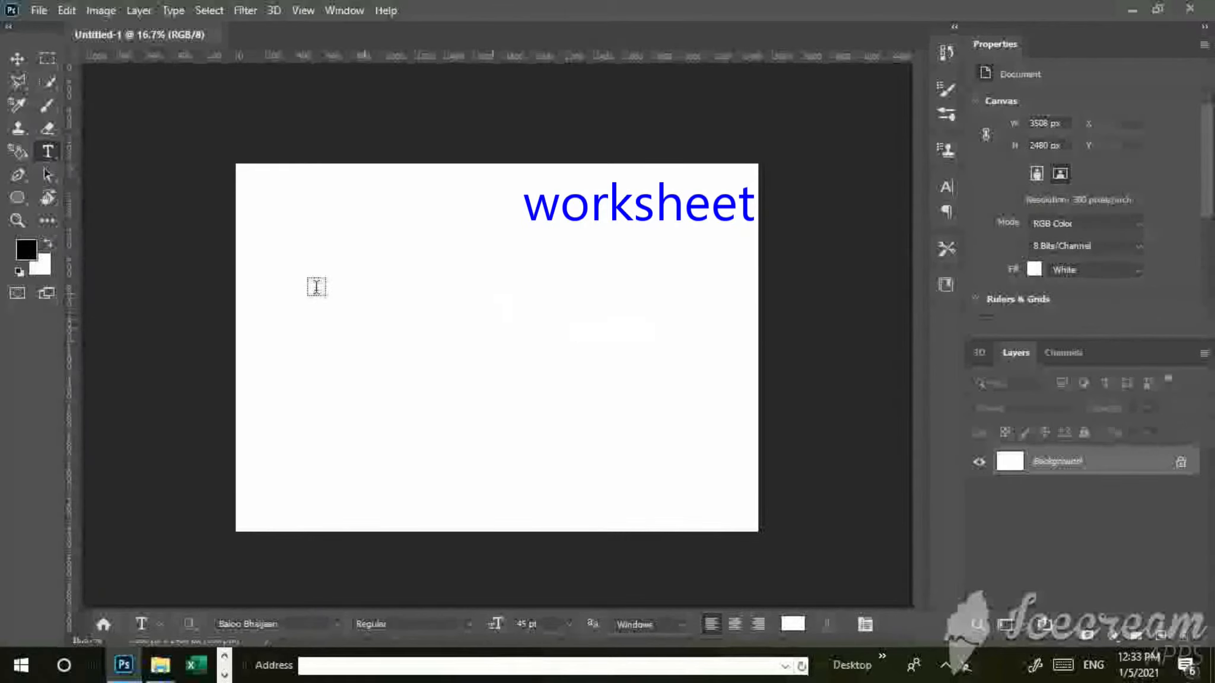
Use the Move tool to rearrange the sunset field and old car pictures on the Untitled-1 canvas.
click(17, 58)
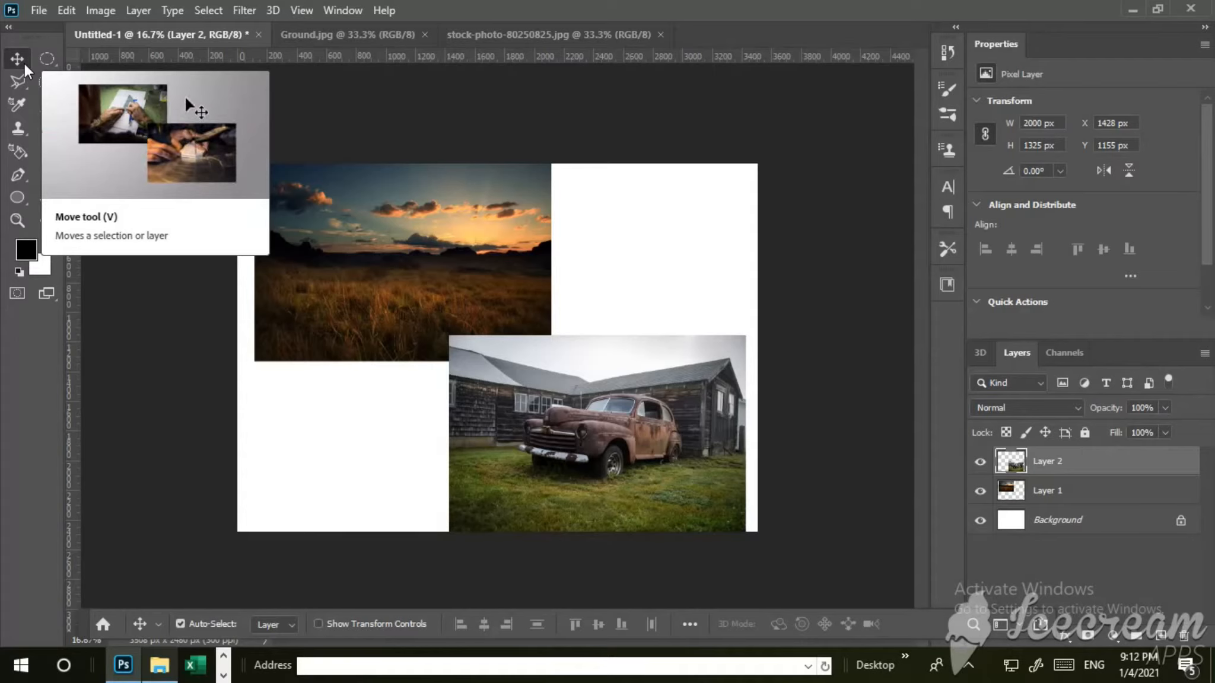
drag(398, 266, 472, 260)
drag(529, 371, 325, 247)
drag(592, 242, 697, 354)
drag(504, 336, 661, 285)
drag(582, 430, 401, 460)
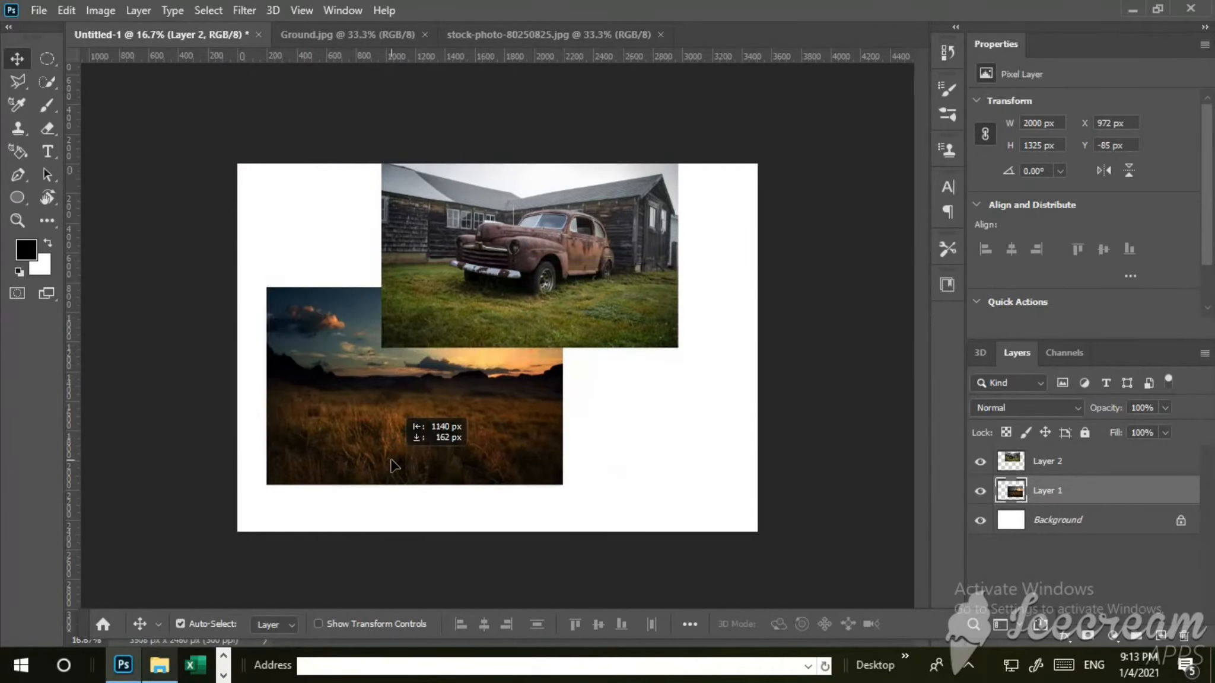
Hide and show Layer 2 and Layer 1 in turn, and reposition the sunset field and car pictures on the canvas.
click(1003, 474)
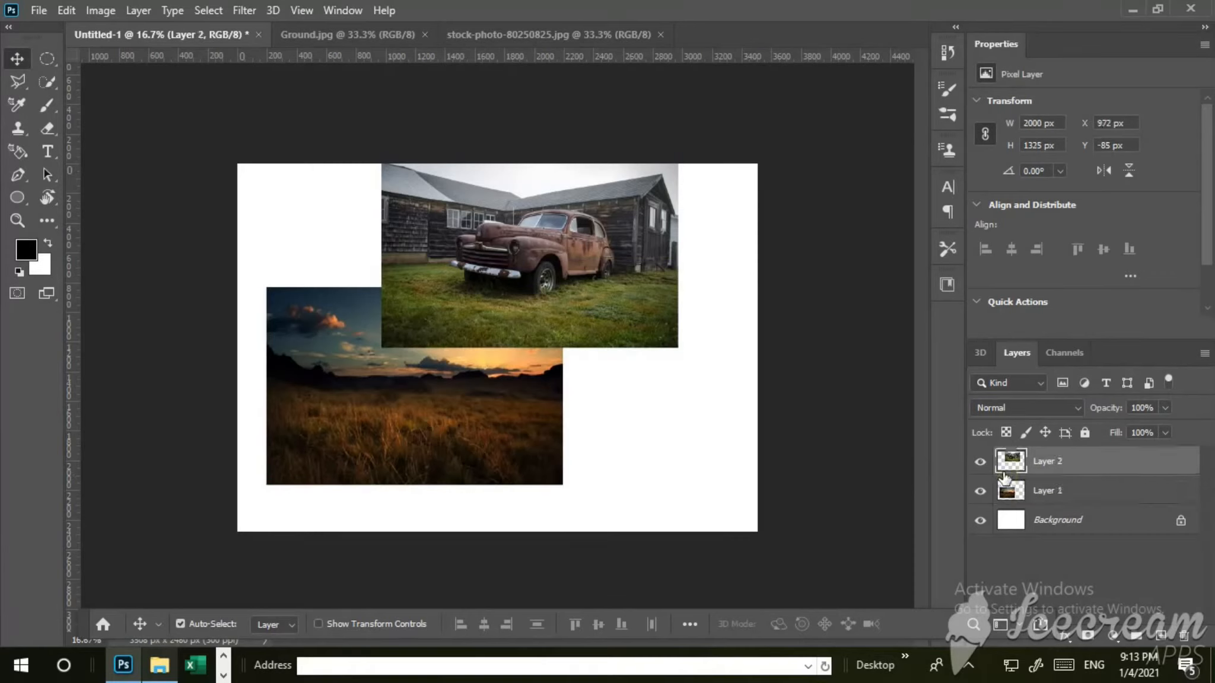
click(985, 463)
click(985, 463)
click(1017, 487)
click(981, 492)
click(982, 491)
drag(460, 385, 575, 414)
drag(548, 331, 437, 354)
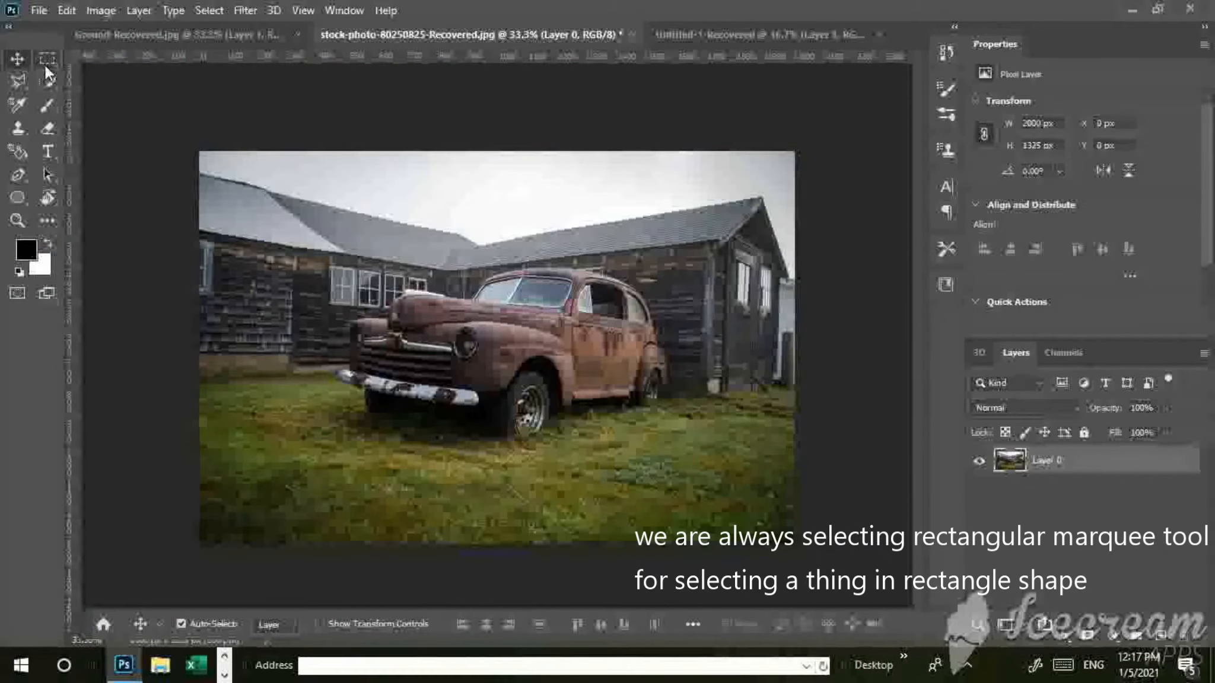
Select a rectangle of about 1479 x 969 px around the car with the Rectangular Marquee and move it into the Untitled-1-Recovered document.
click(45, 59)
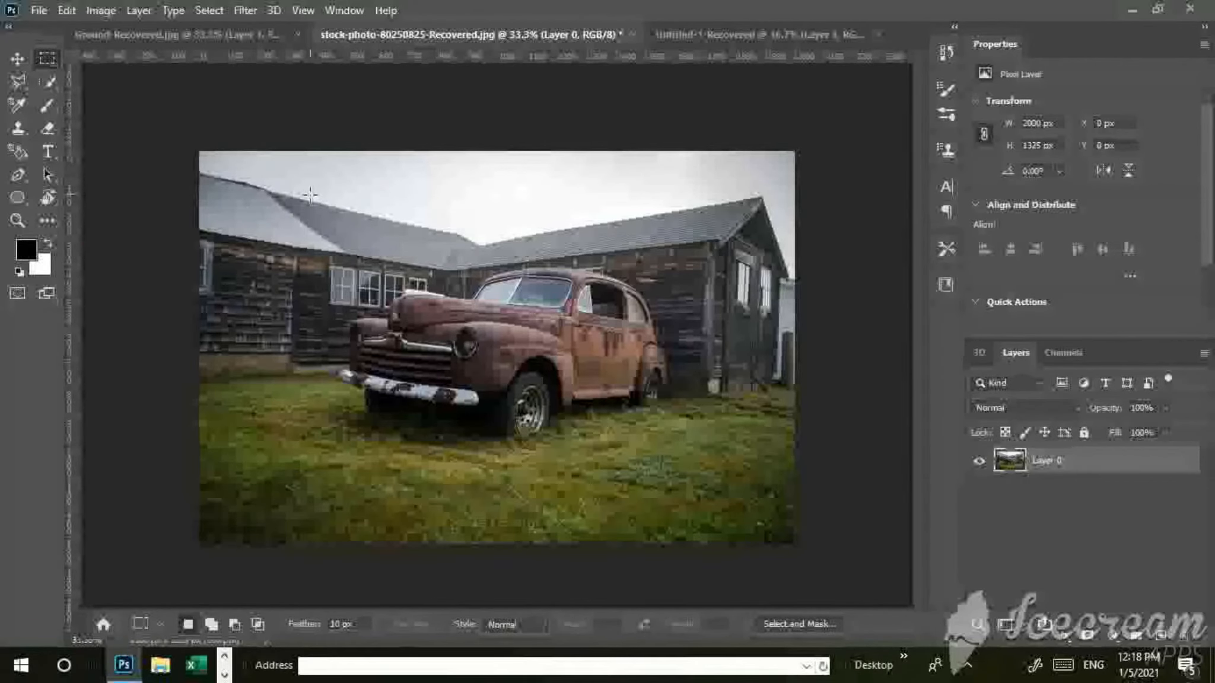
drag(312, 210, 737, 482)
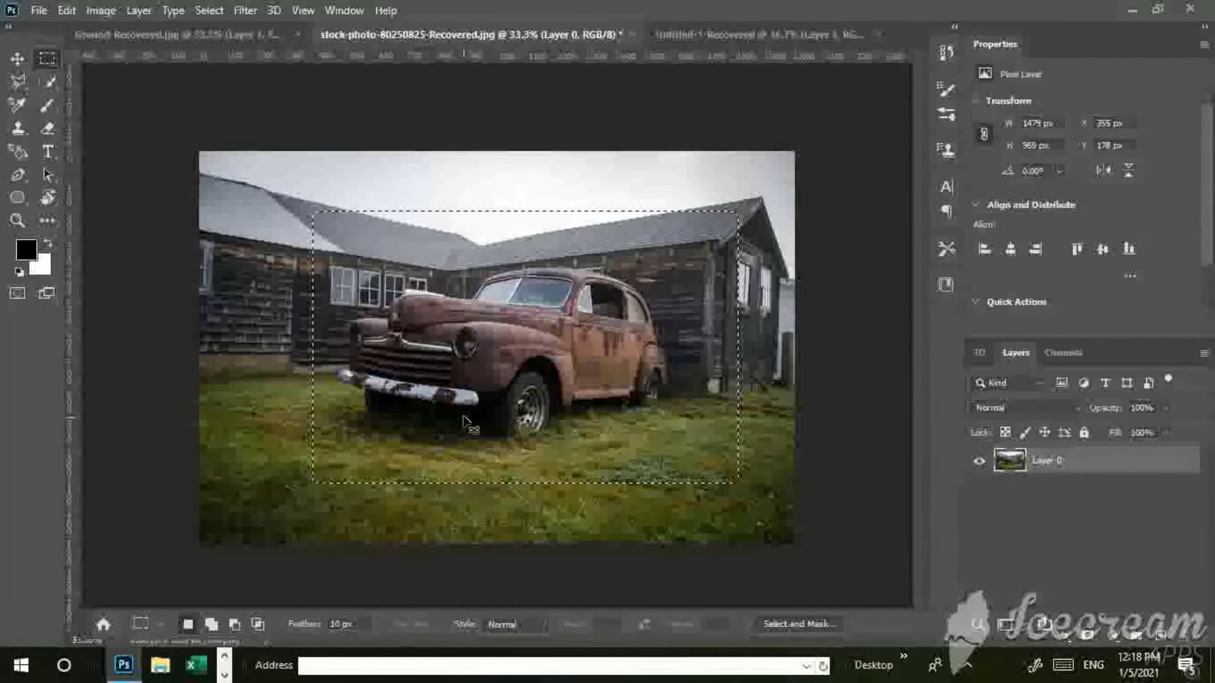
drag(510, 355, 675, 252)
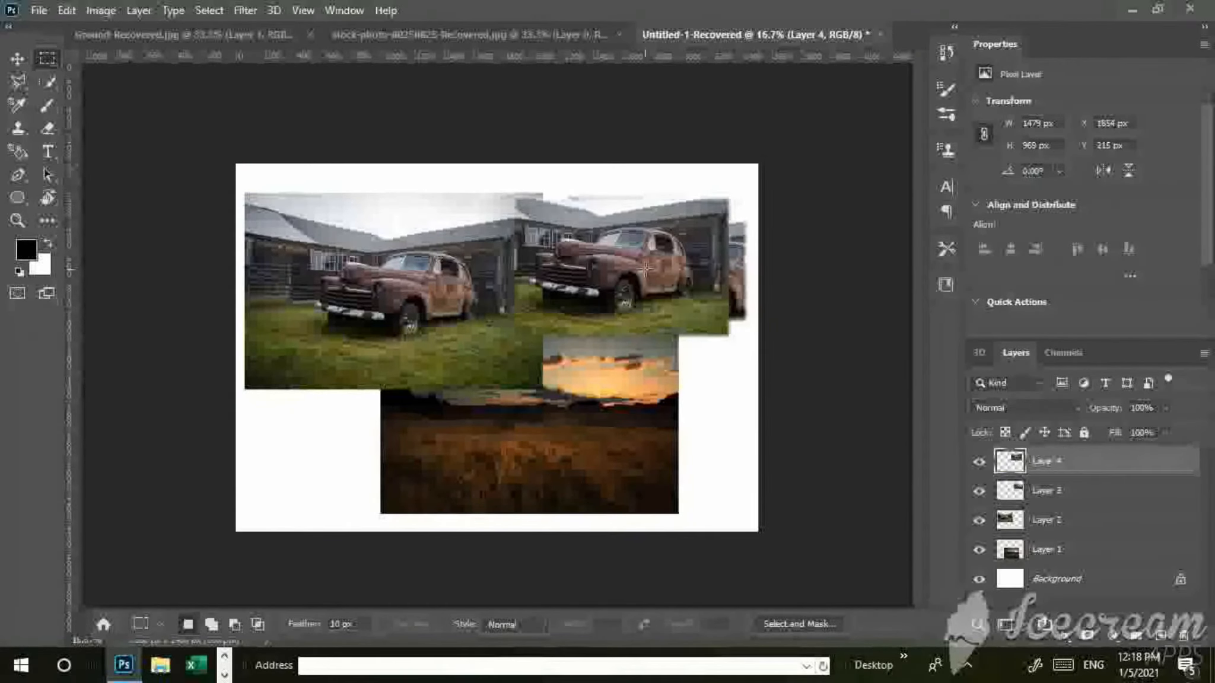
Free Transform the new car cutout on Layer 4, scaling it to about 226% so it covers most of the canvas.
key(t)
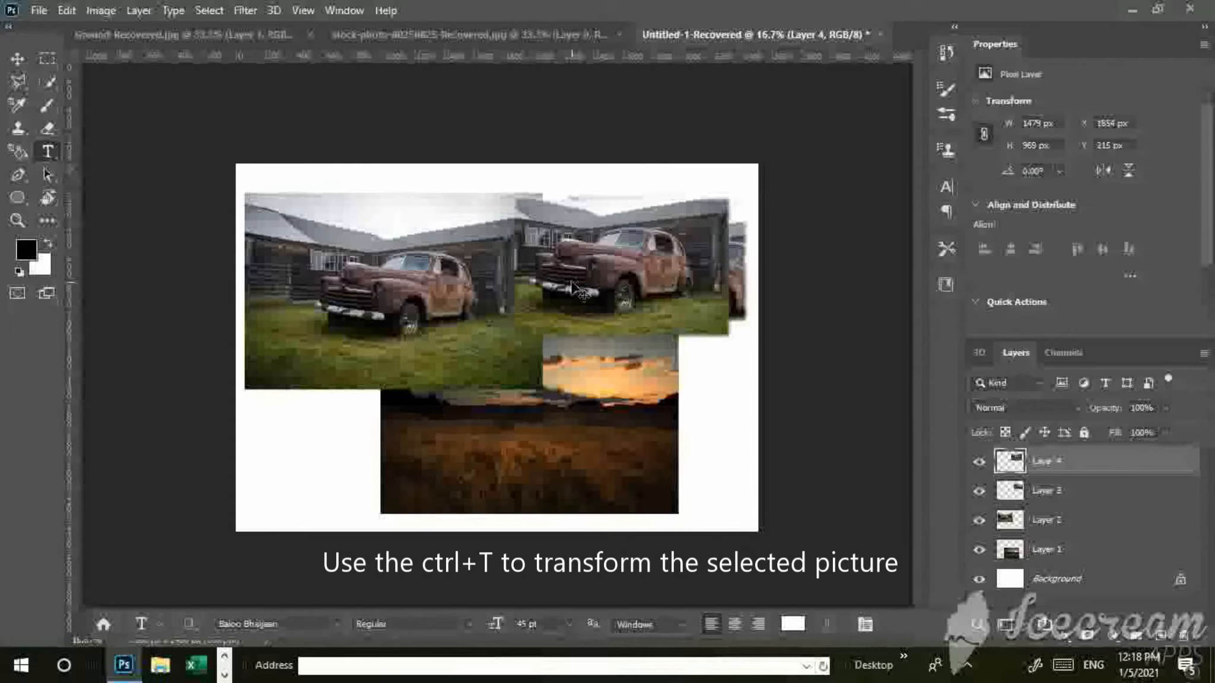
key(ctrl+t)
drag(512, 336, 231, 515)
drag(300, 571, 311, 580)
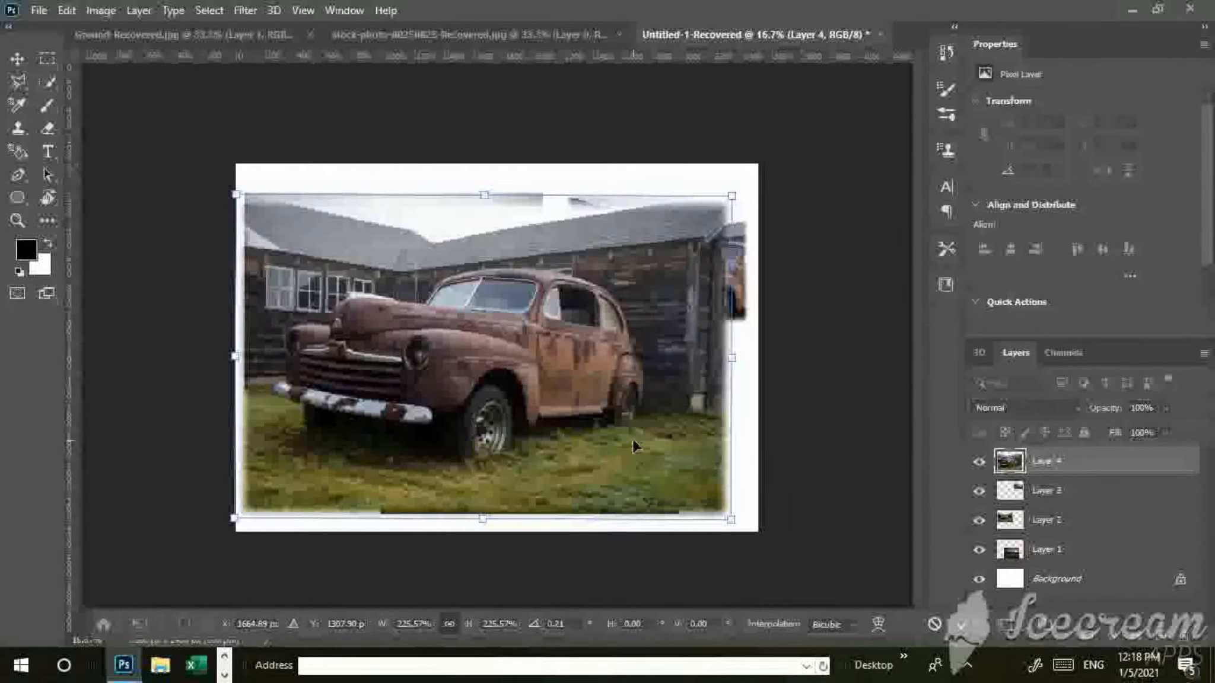
key(Return)
key(t)
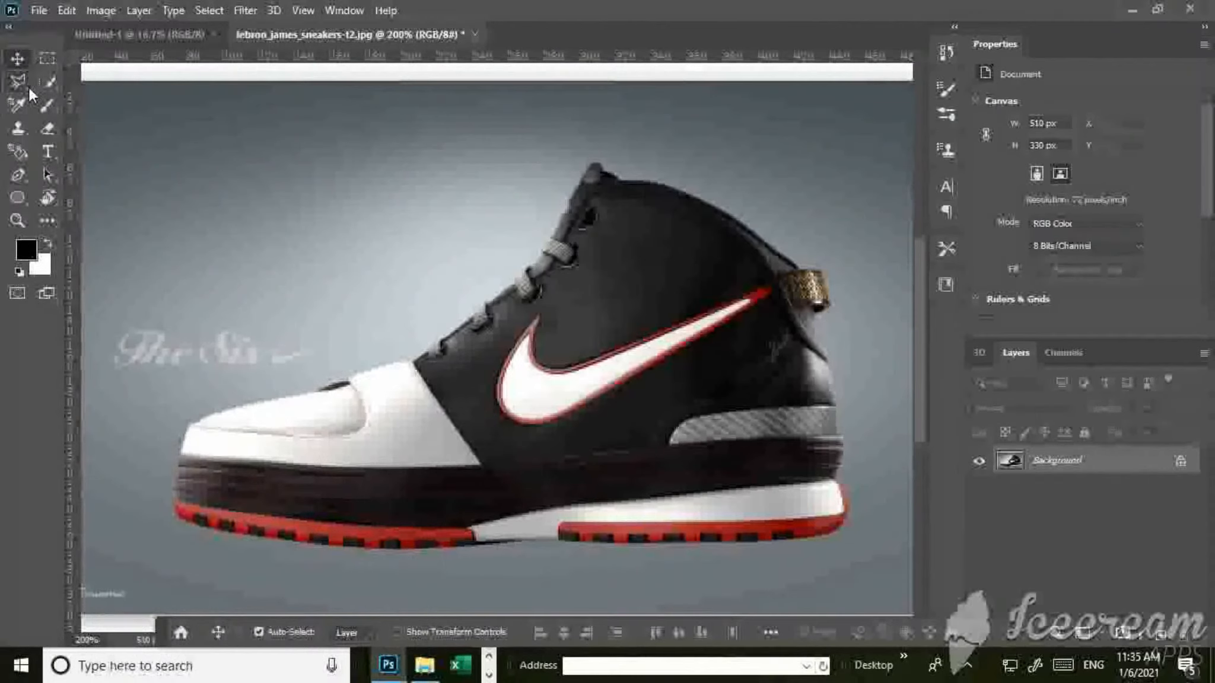
Trace the Nike swoosh on the sneaker with the Polygonal Lasso, closing the outline at its starting point to select the logo.
click(28, 87)
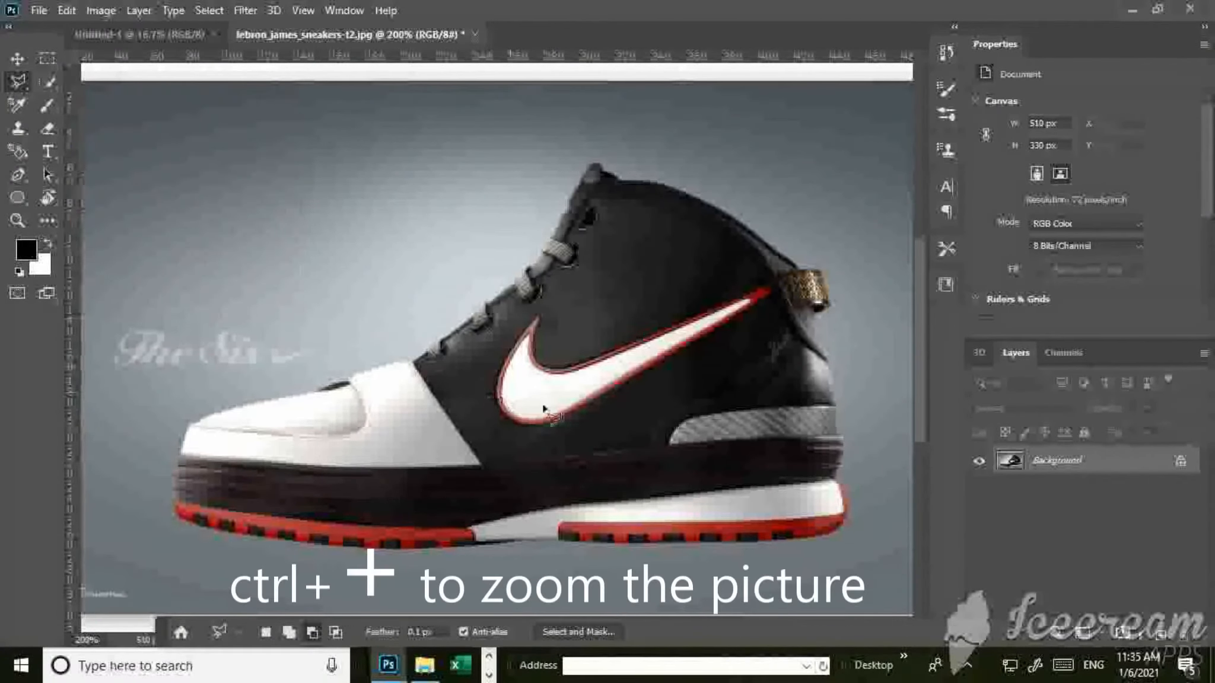
key(ctrl+plus)
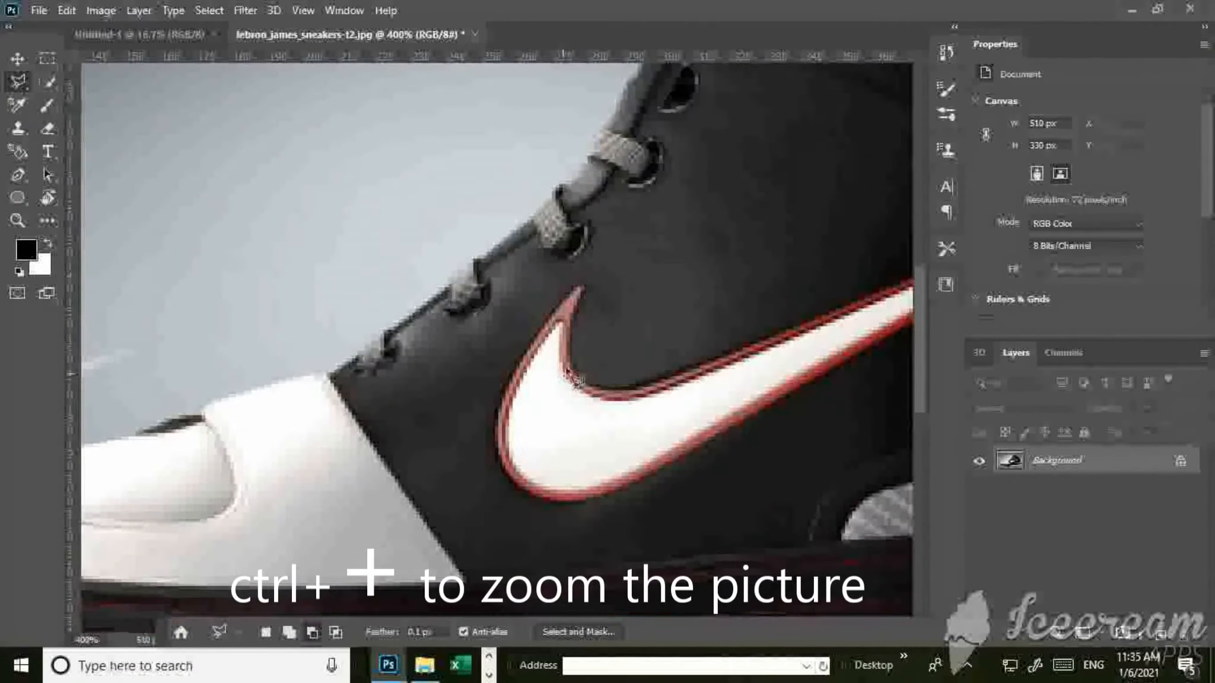
key(ctrl+plus)
drag(410, 305, 366, 299)
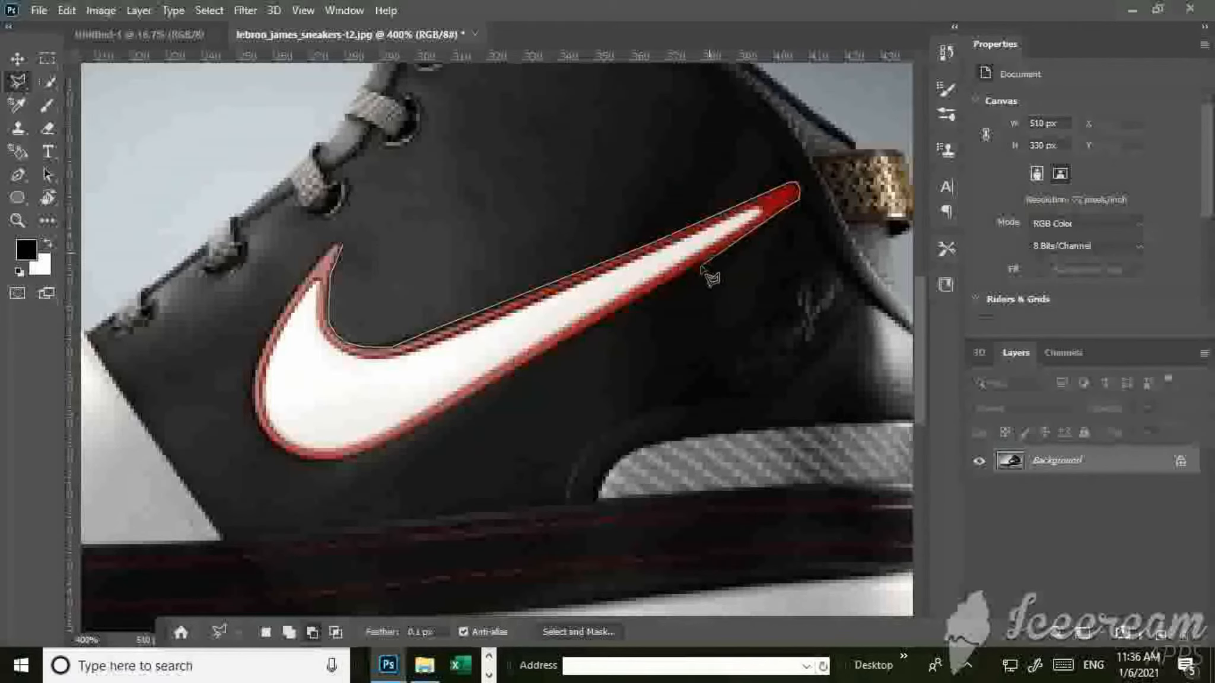
click(682, 274)
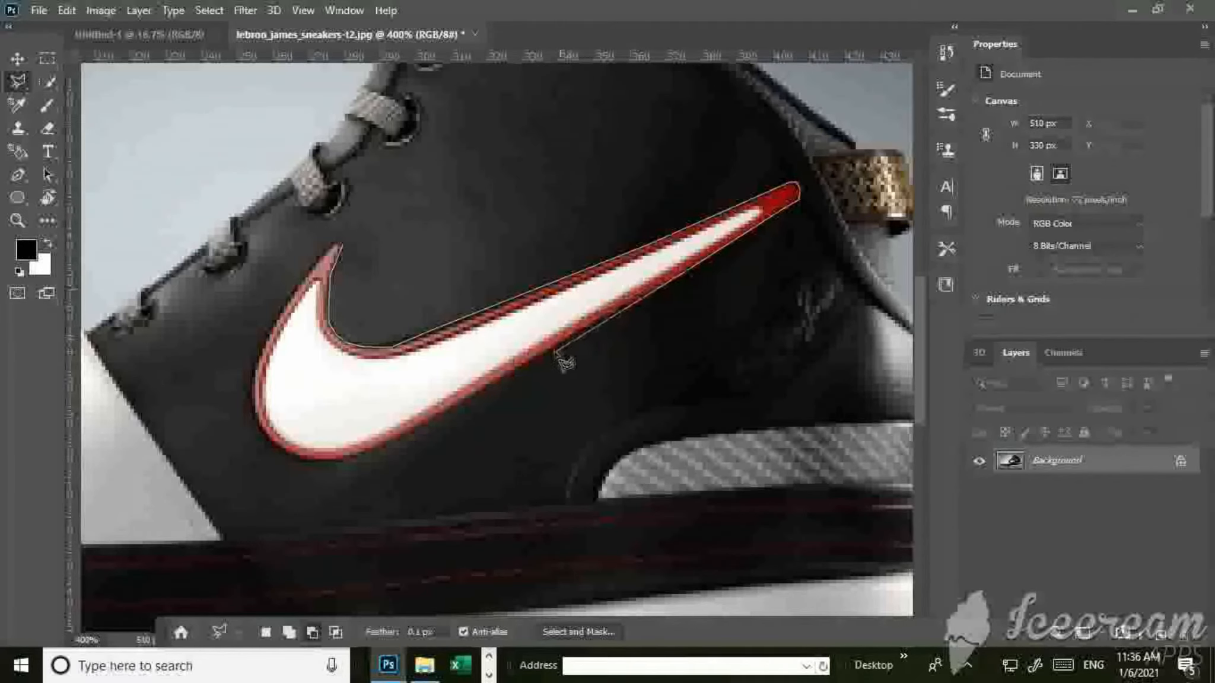
click(527, 360)
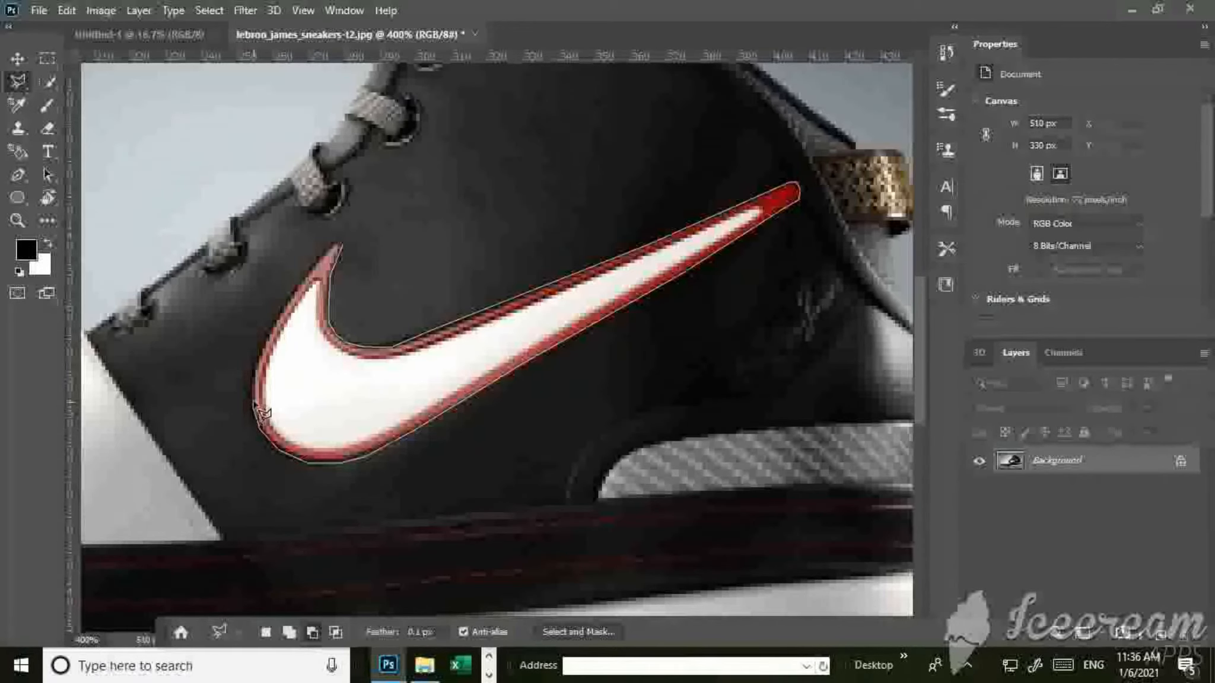
click(254, 376)
click(265, 340)
click(289, 300)
click(317, 262)
click(341, 243)
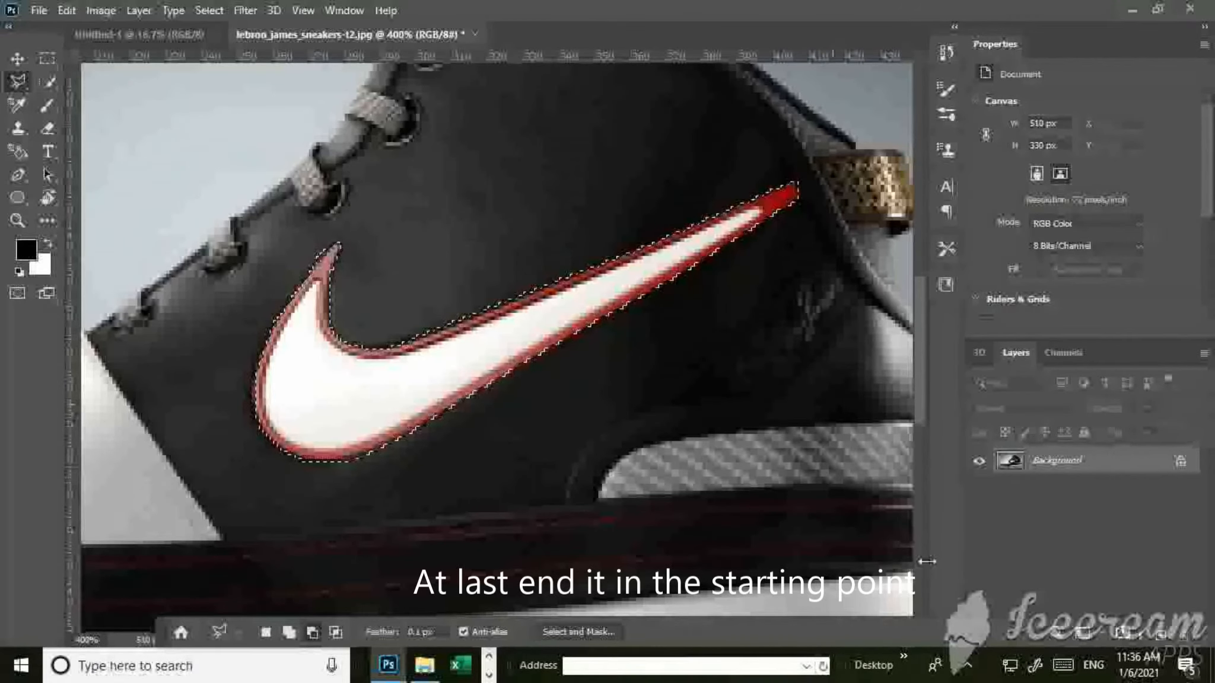
Unlock the sneaker image's Background layer.
click(1178, 463)
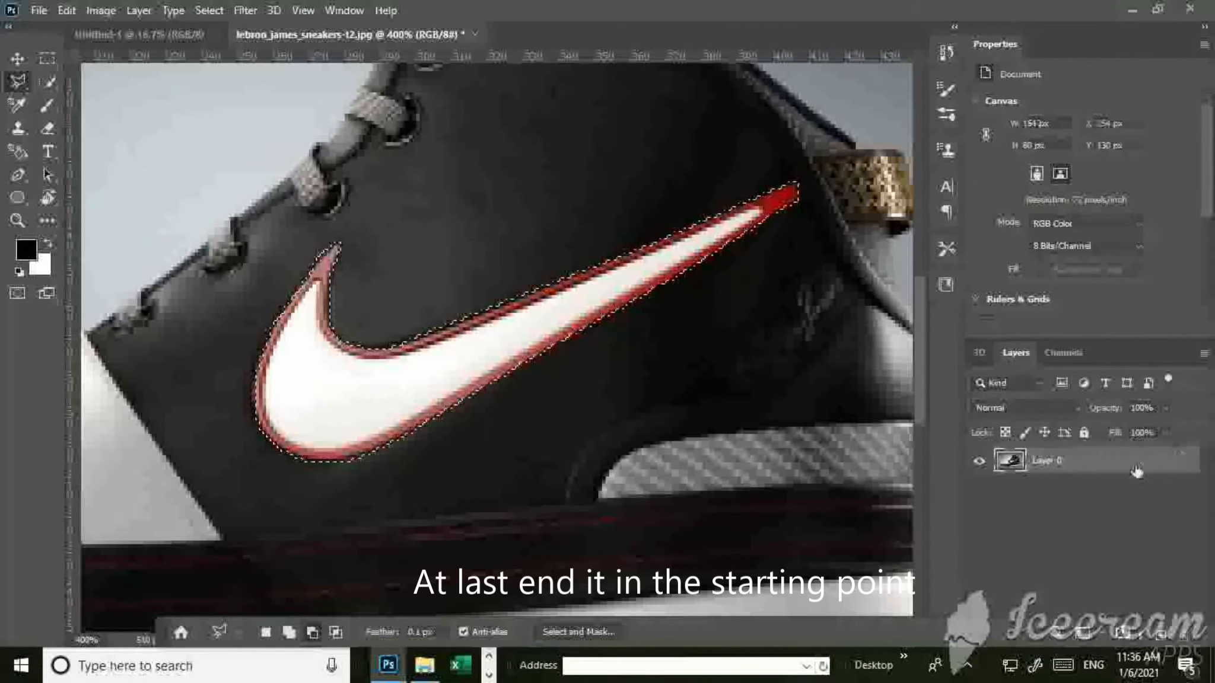
Move the selected swoosh off the sneaker to about X 60 px, Y 22 px on the grey background, and clear the selection.
double_click(1174, 467)
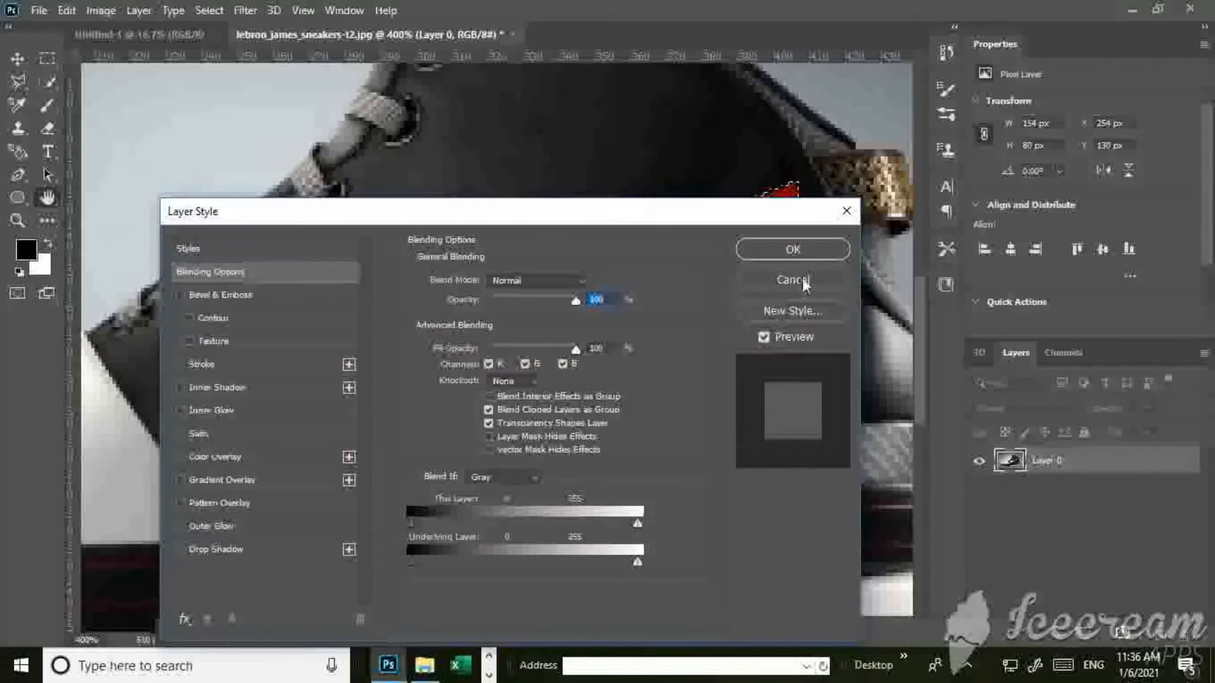
click(810, 248)
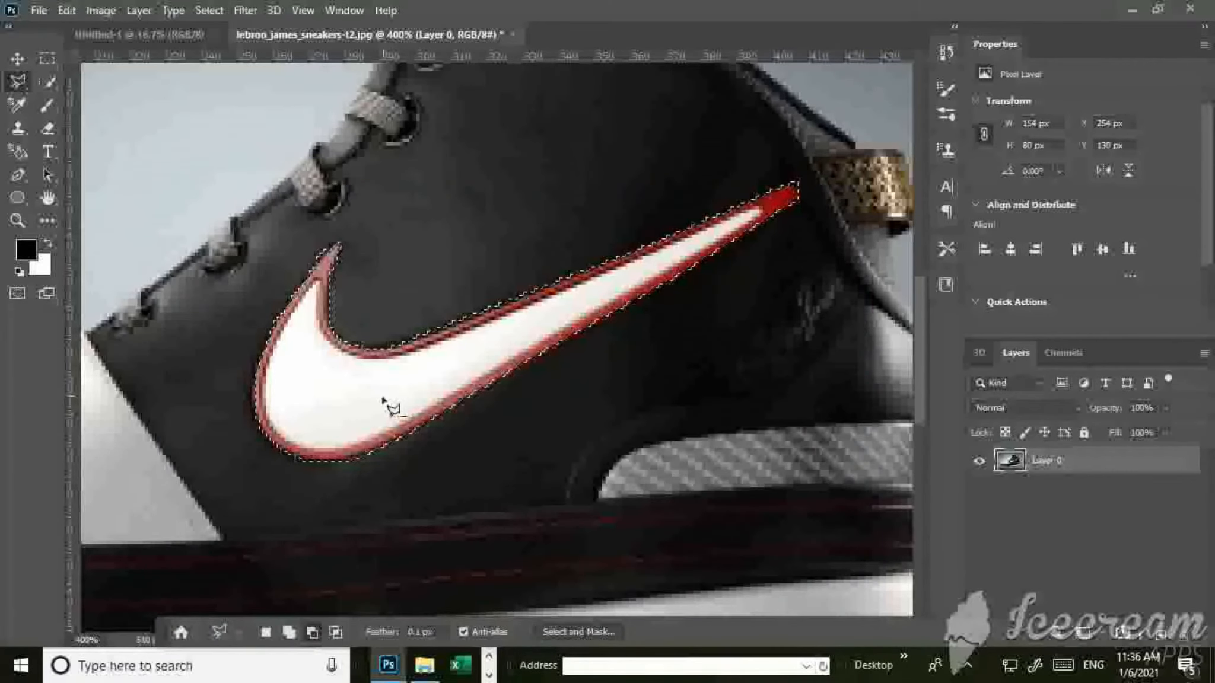
key(v)
drag(356, 410, 398, 508)
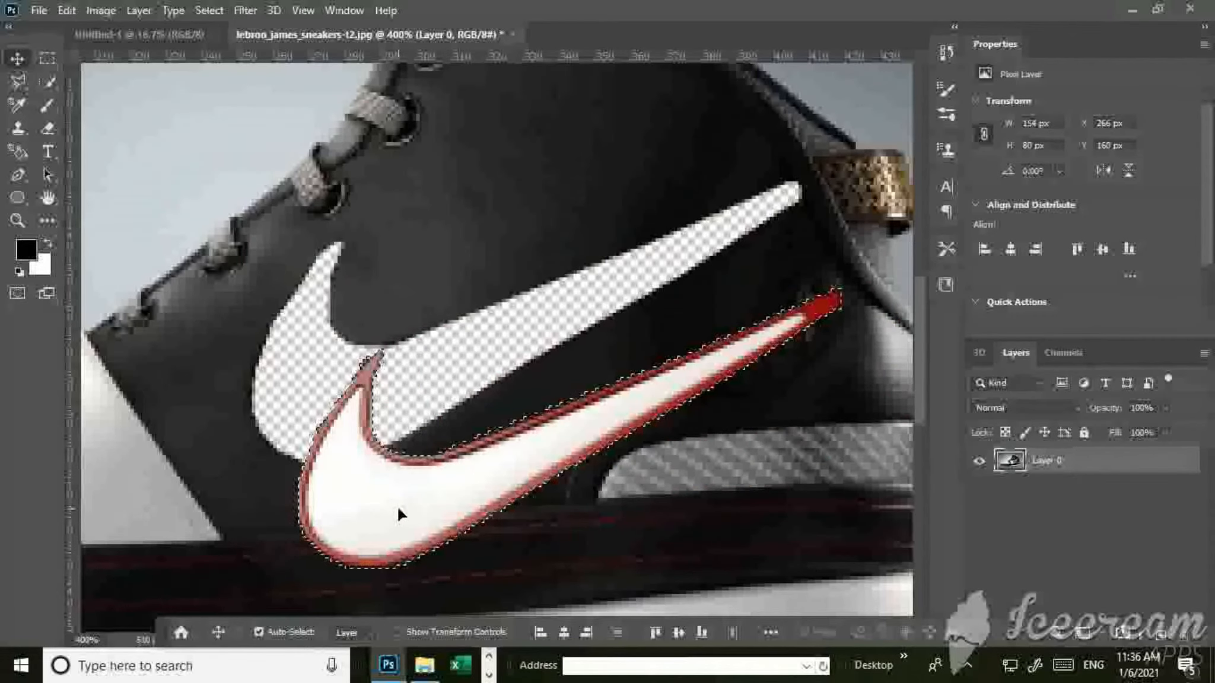
key(ctrl+minus)
key(ctrl+minus)
key(ctrl+minus)
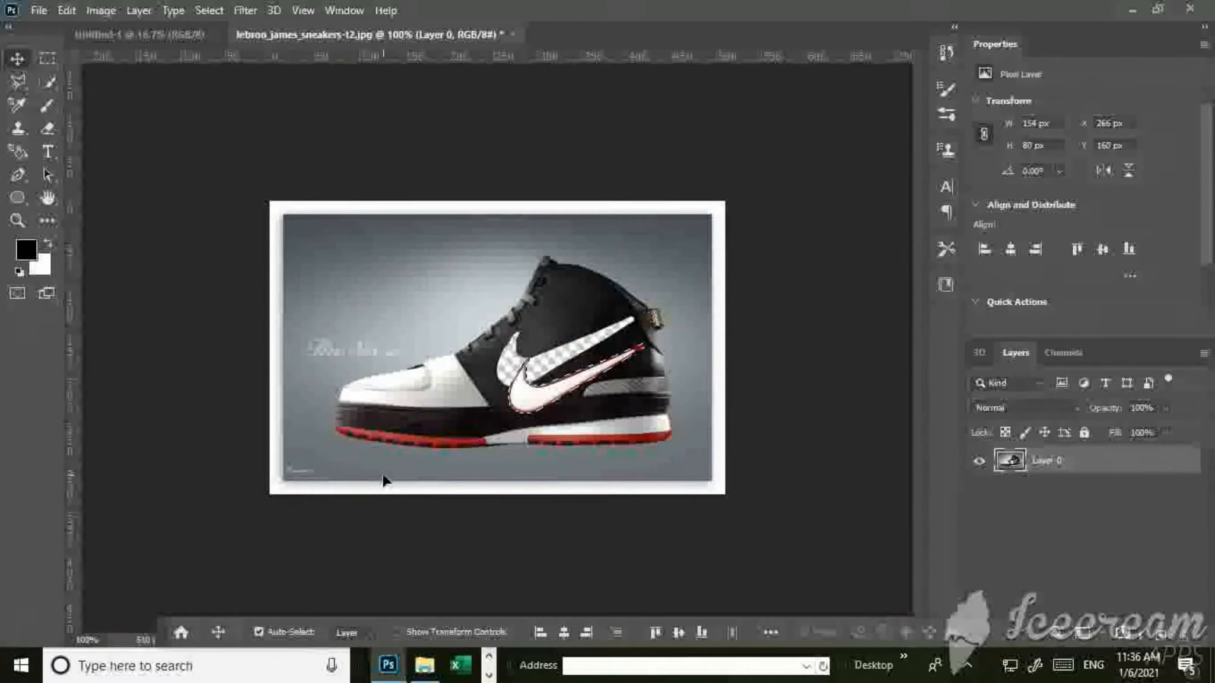
drag(511, 373, 341, 257)
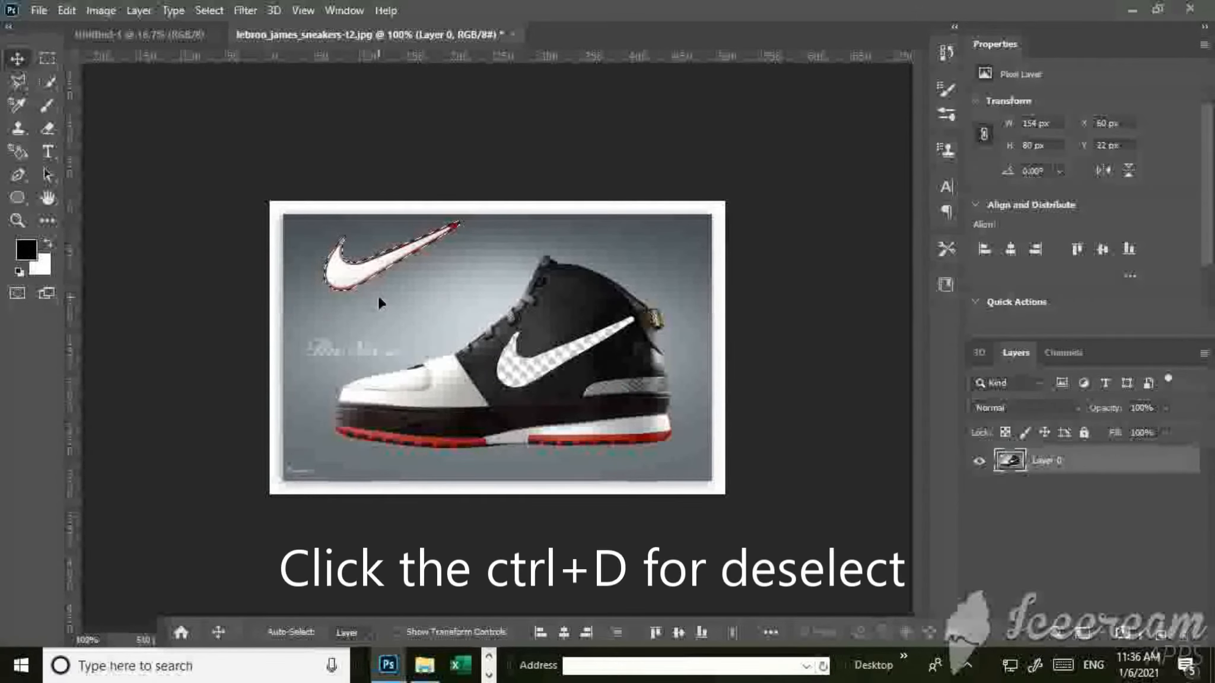
key(ctrl+d)
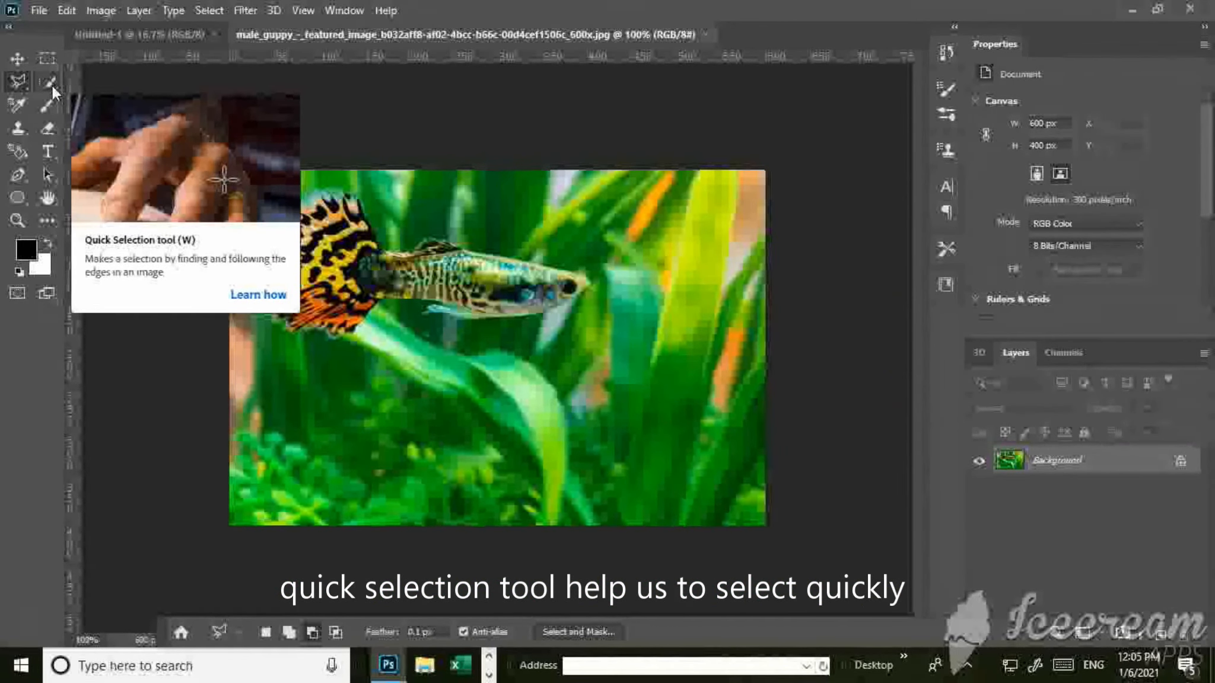
Select the guppy's body and patterned tail fin with the Quick Selection tool.
click(51, 83)
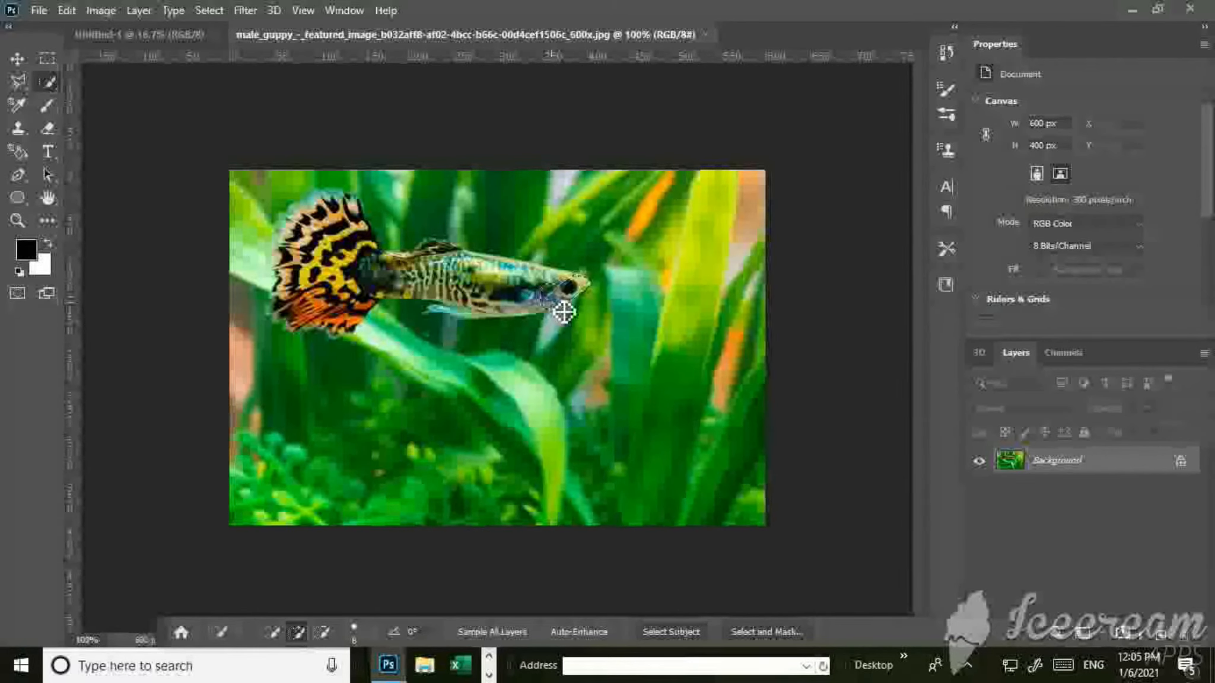
mouse_move(501, 314)
mouse_down()
mouse_move(377, 301)
mouse_move(353, 307)
mouse_move(340, 331)
mouse_move(308, 304)
mouse_move(311, 234)
mouse_move(359, 229)
mouse_move(351, 282)
mouse_move(452, 266)
mouse_move(524, 281)
mouse_up()
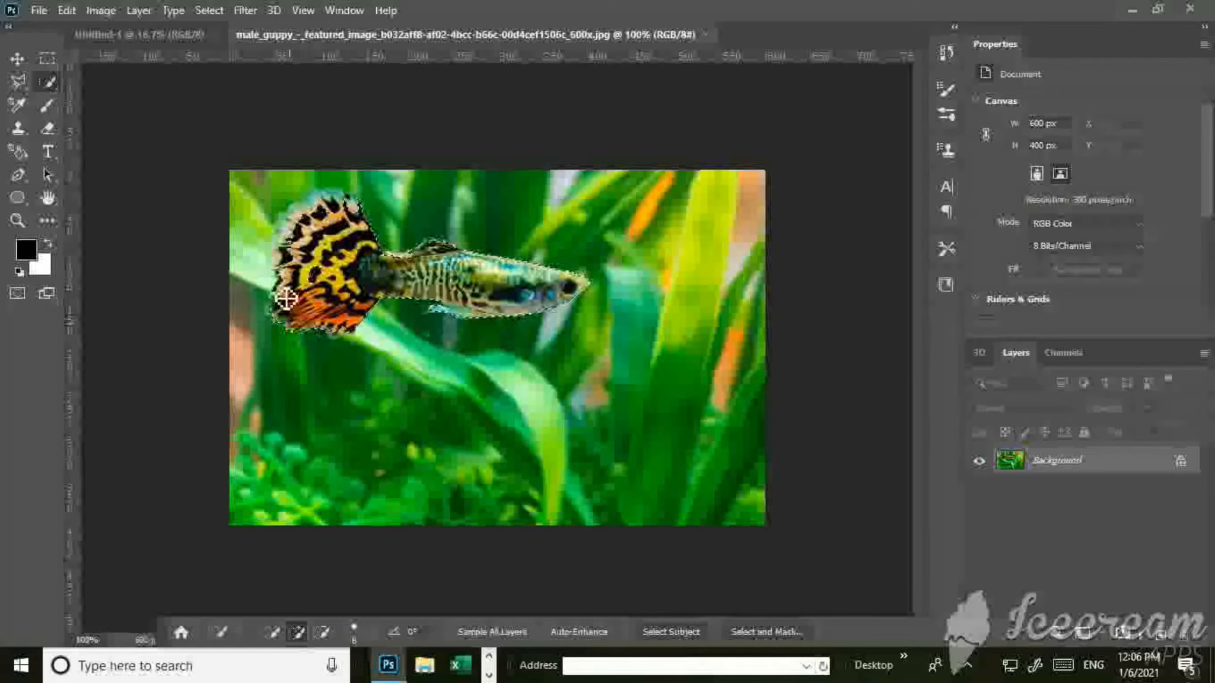
drag(286, 299, 283, 261)
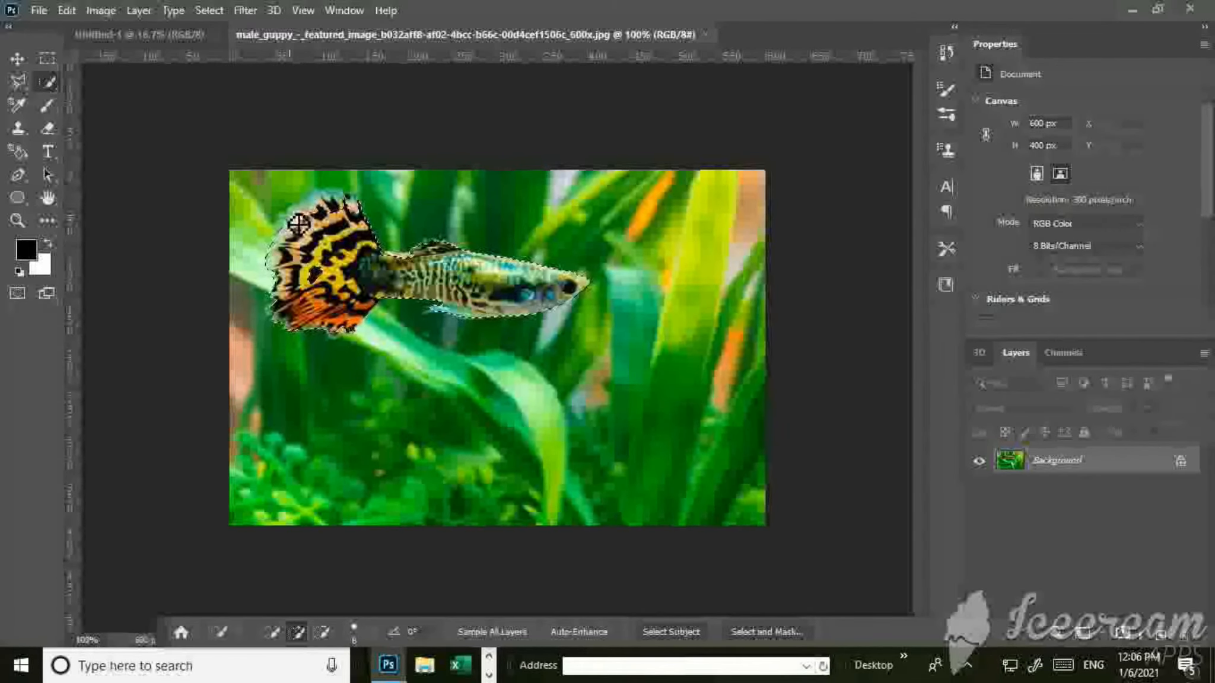
drag(330, 209, 345, 212)
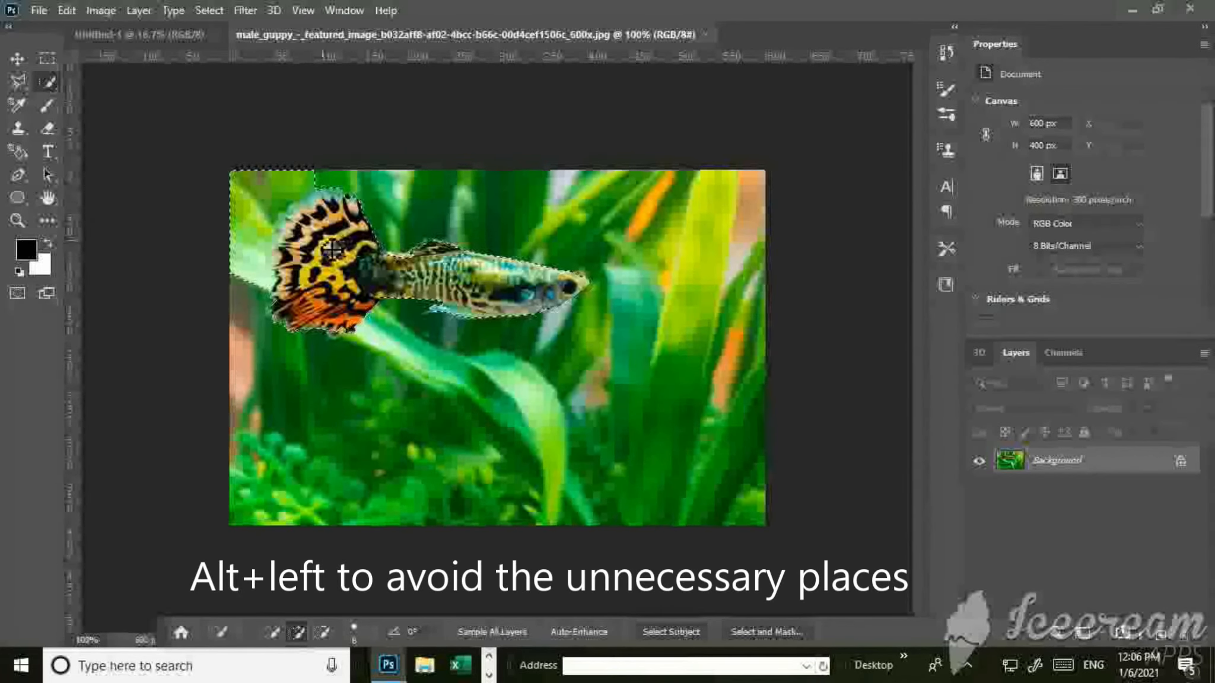
Subtract the green background area beside the guppy's tail from the quick selection.
key(alt)
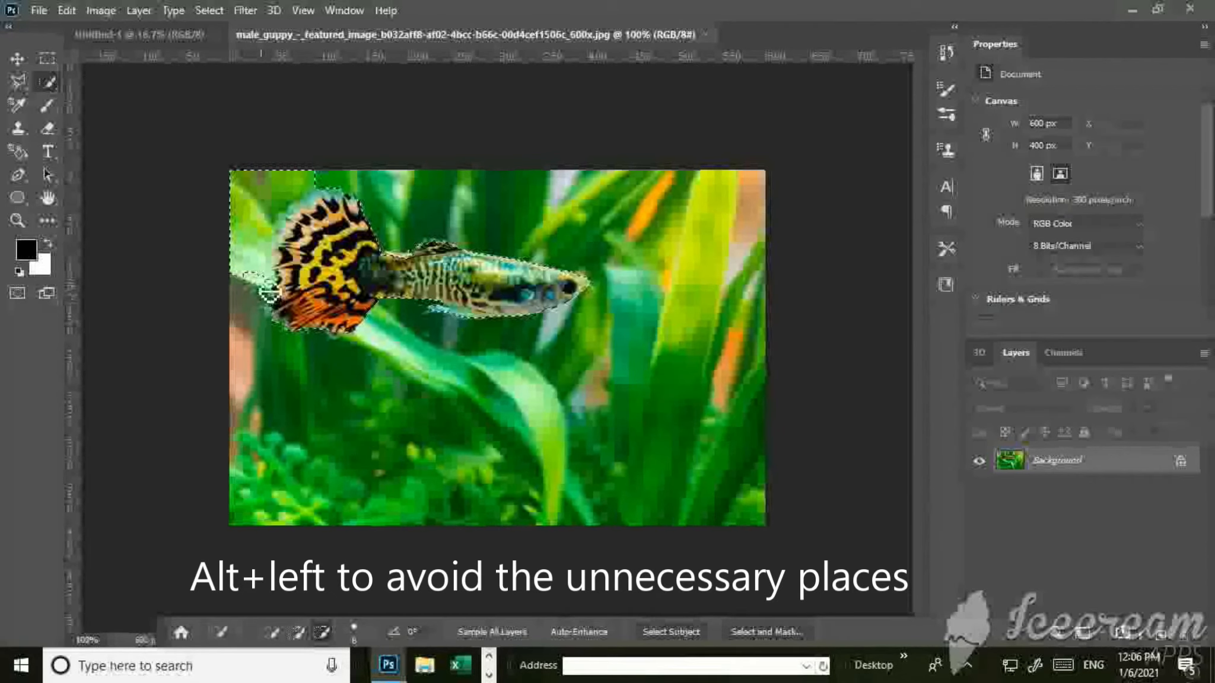
drag(269, 292, 268, 272)
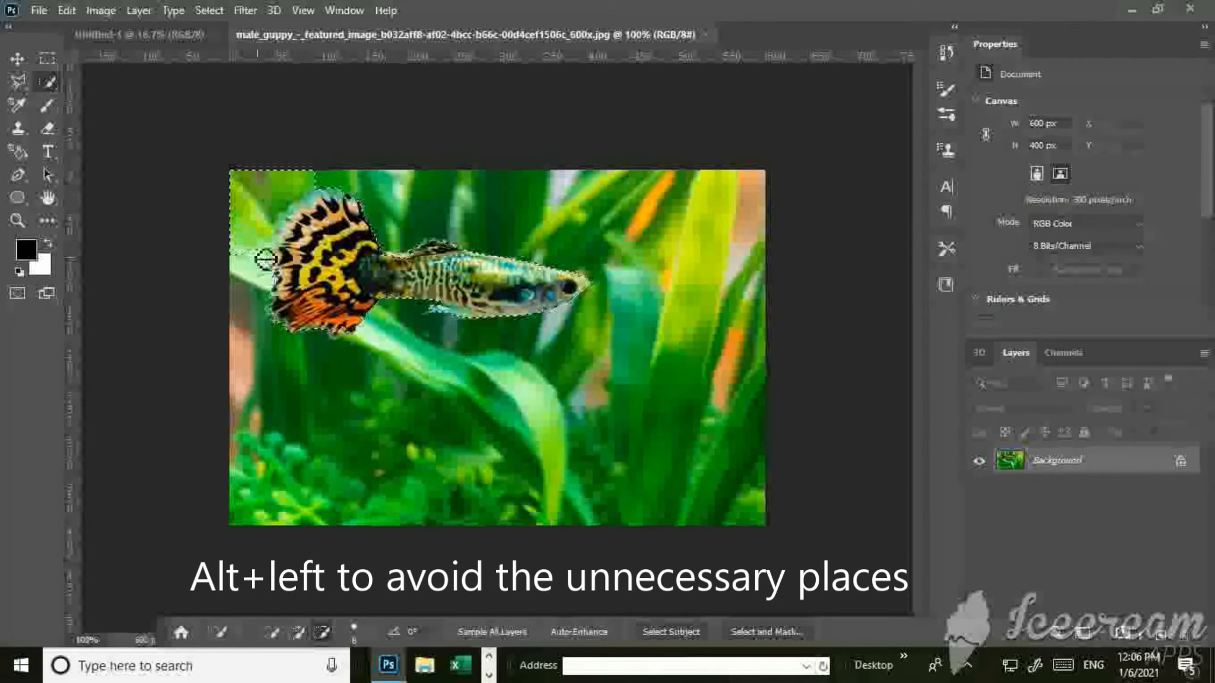
mouse_move(266, 259)
mouse_down()
mouse_move(274, 234)
mouse_move(257, 244)
mouse_up()
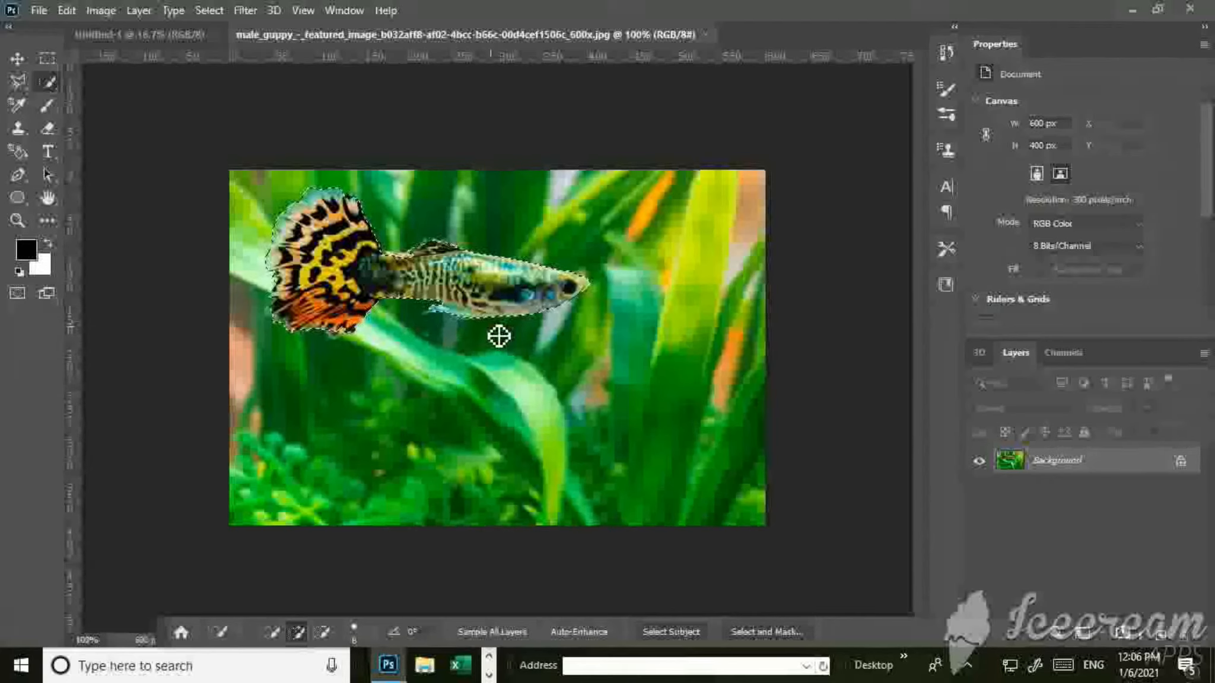
Try moving the selected guppy down and to the right, undo the moves and clear the selection.
key(v)
drag(457, 303, 636, 272)
drag(574, 376, 582, 366)
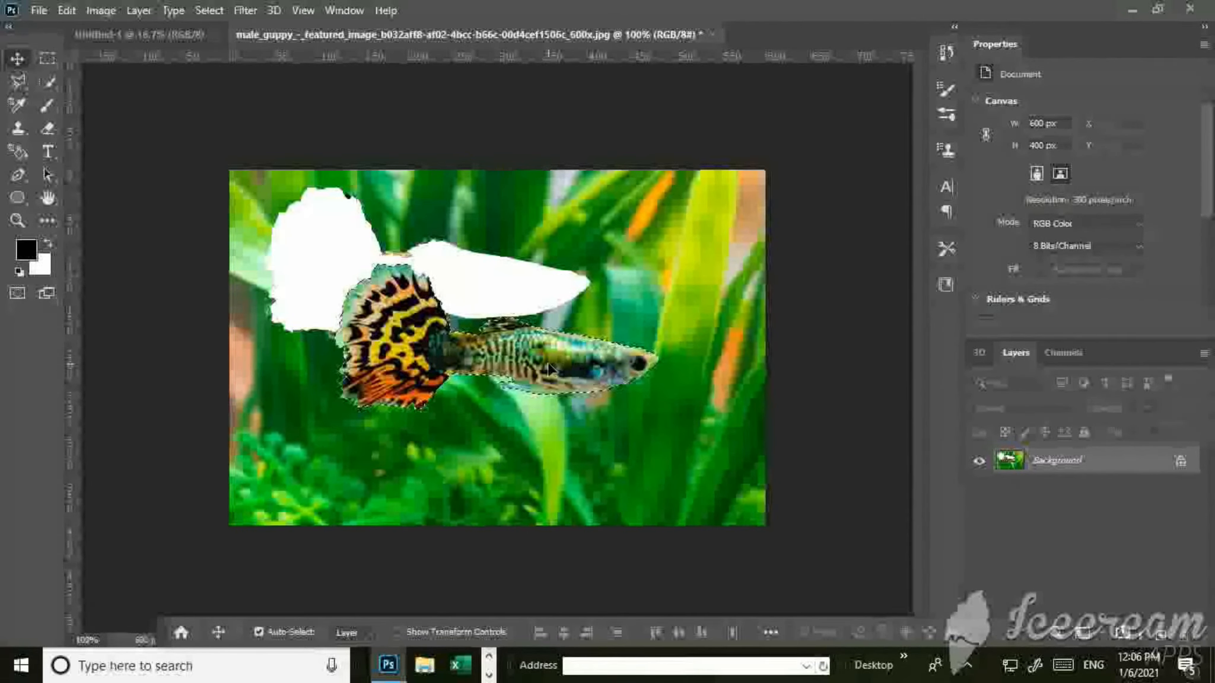
key(ctrl+z)
key(ctrl+z)
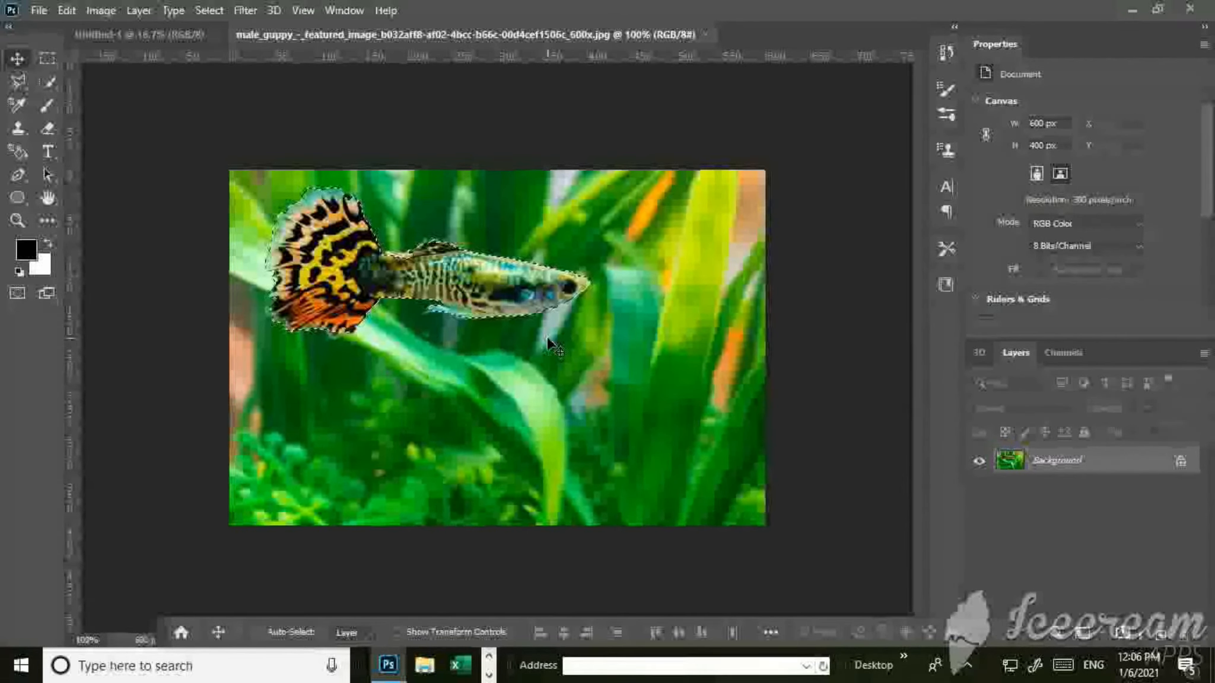
key(ctrl+d)
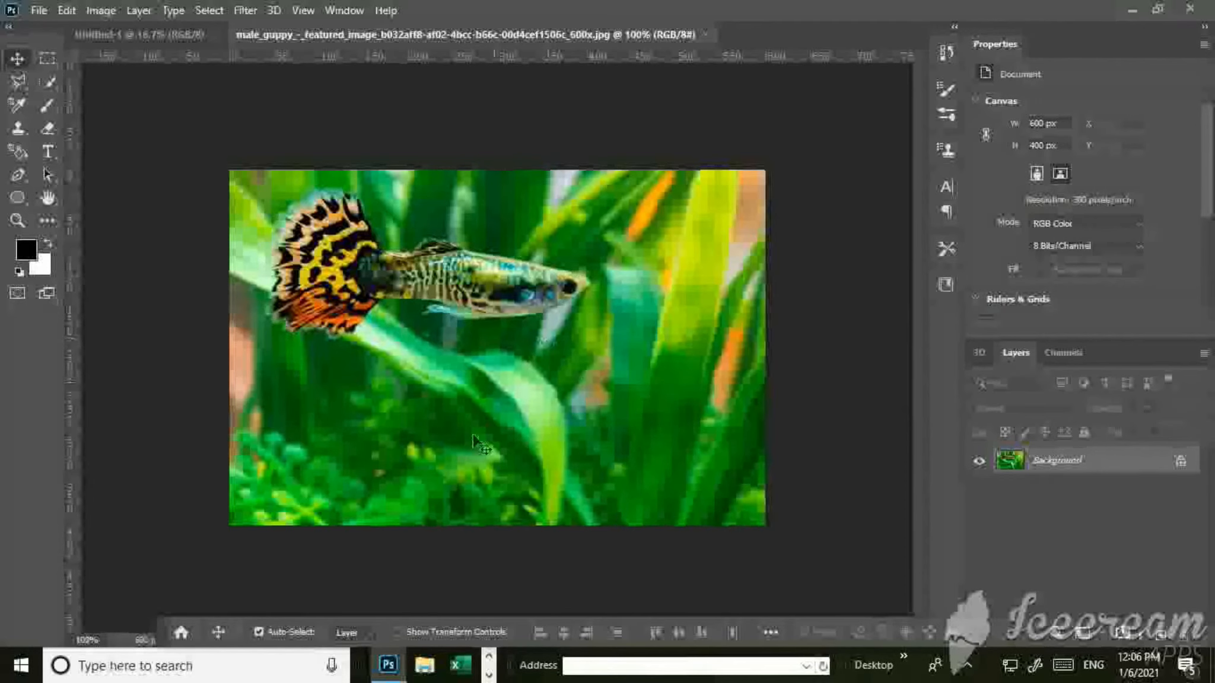
Sample several areas of the guppy and the green background with the Magic Wand at tolerance 32, and clear the selection.
click(45, 86)
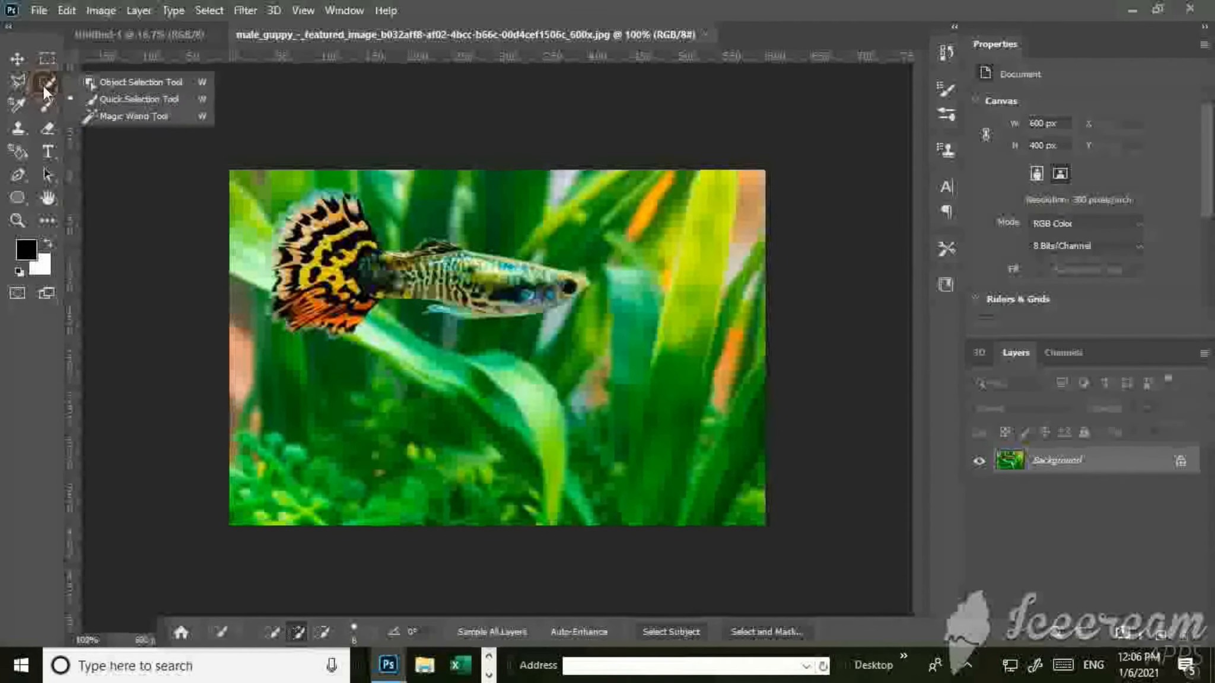
click(102, 84)
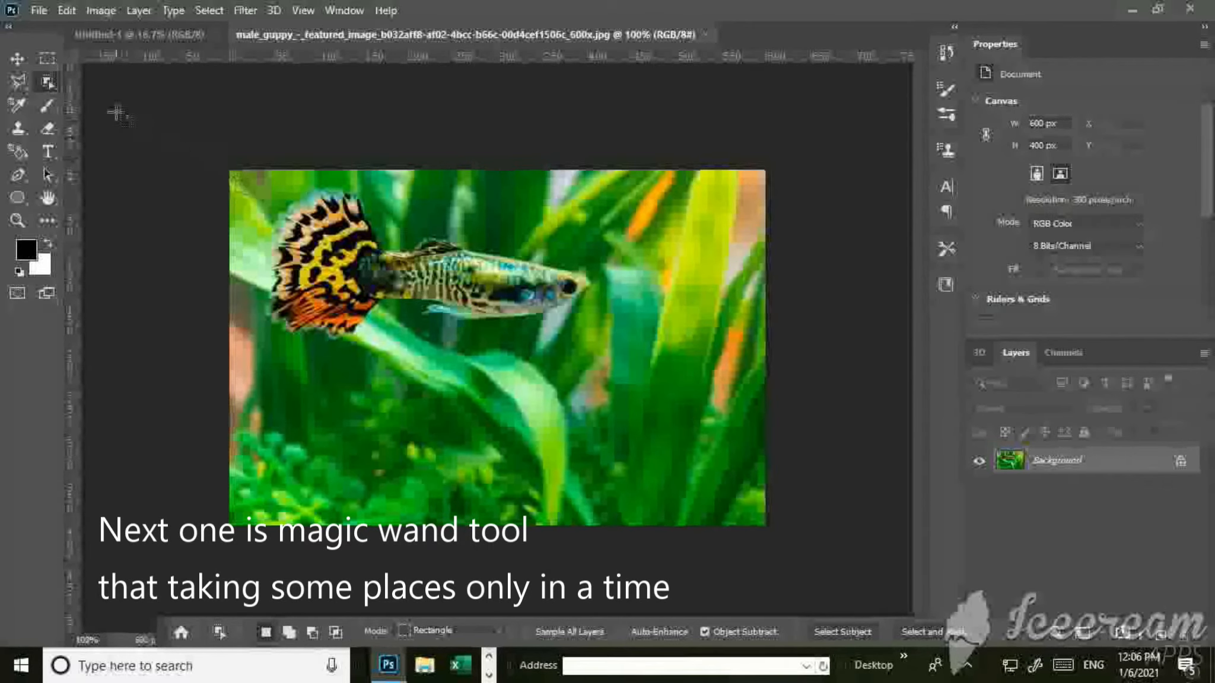
click(43, 80)
click(127, 120)
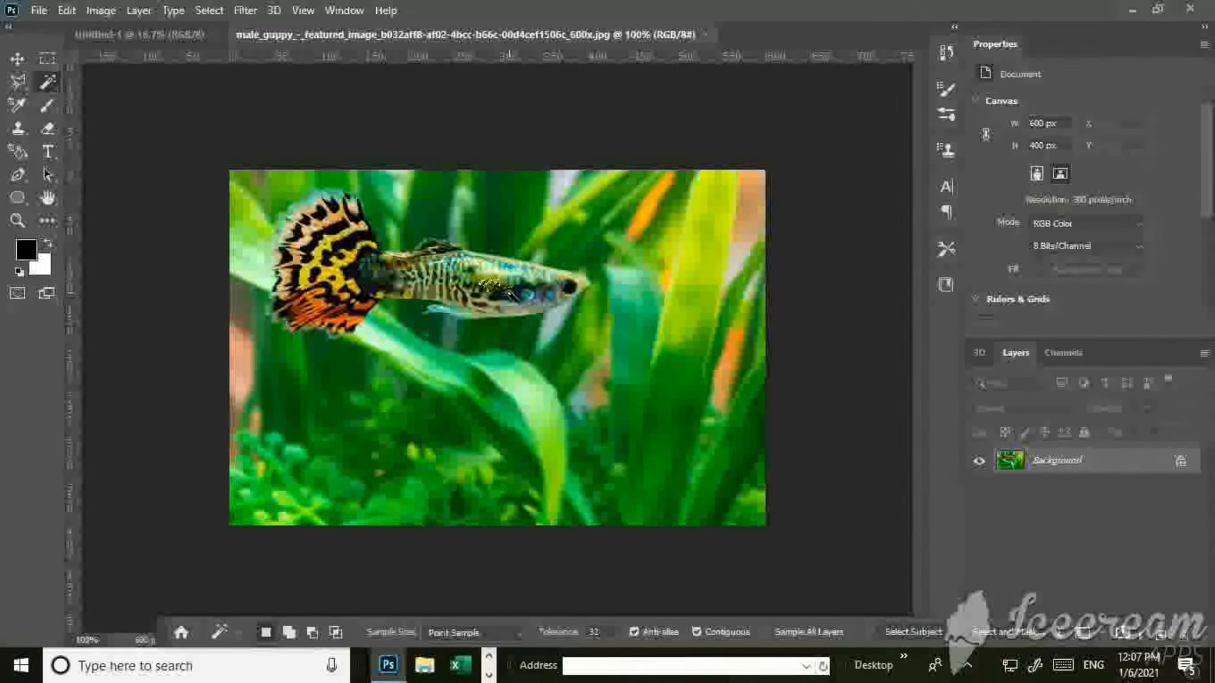
click(541, 299)
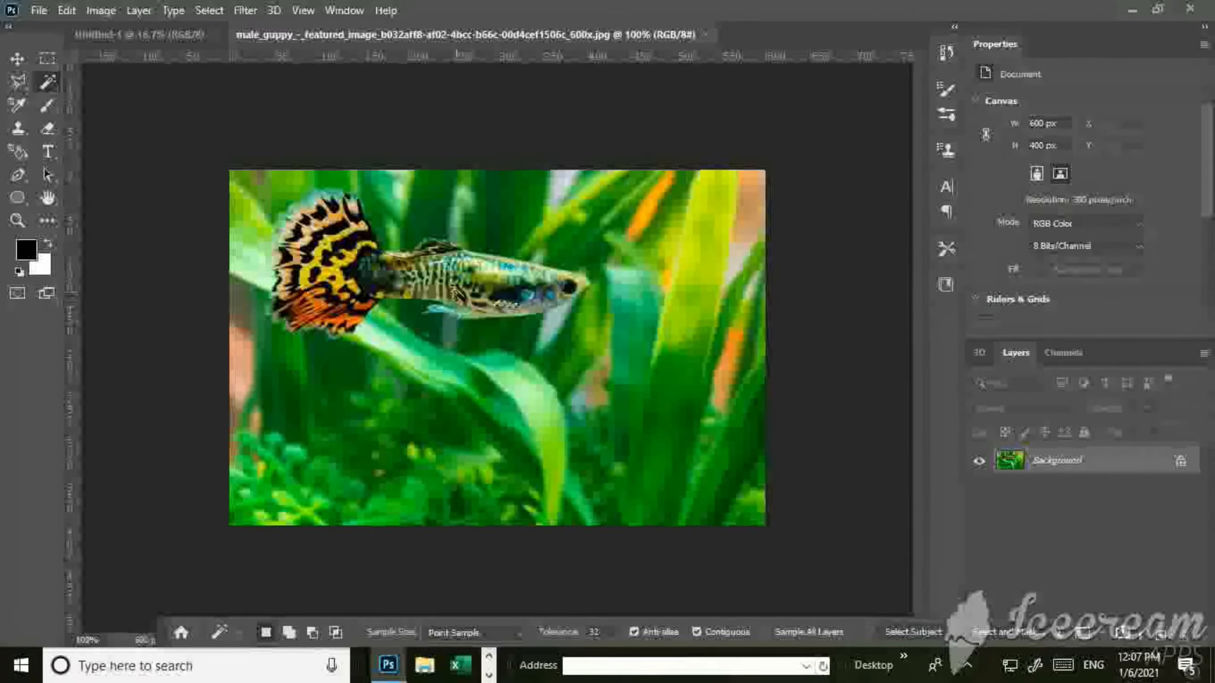
click(259, 265)
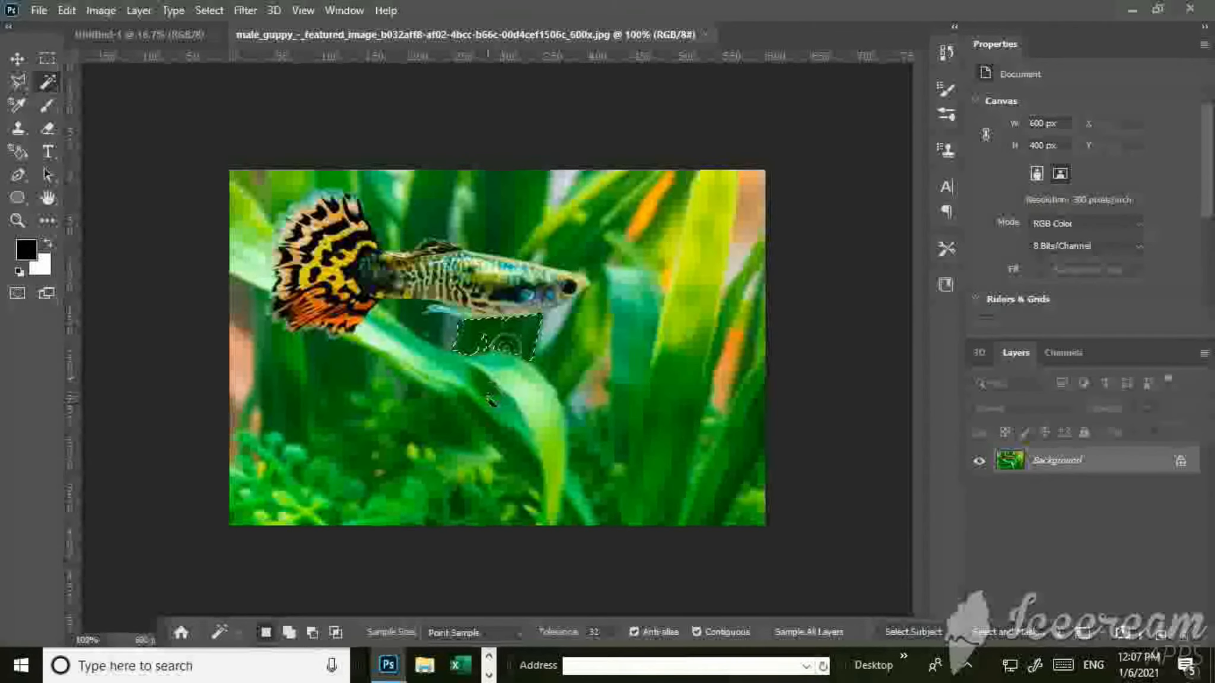
click(640, 406)
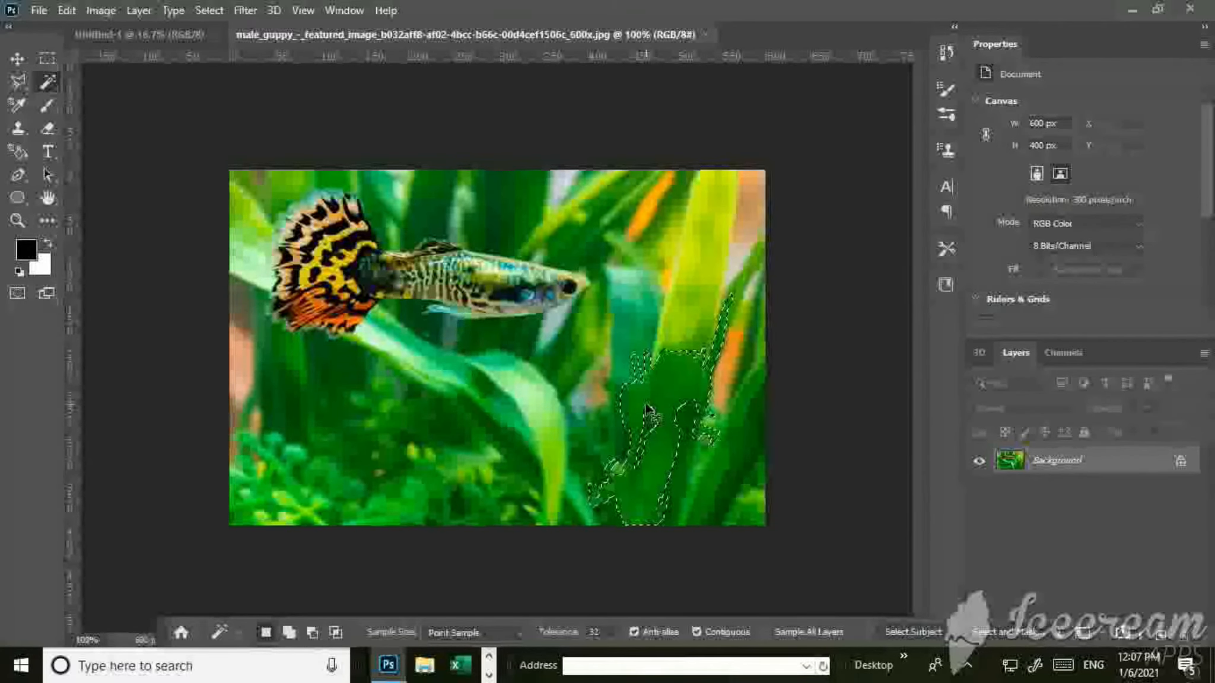
key(ctrl+d)
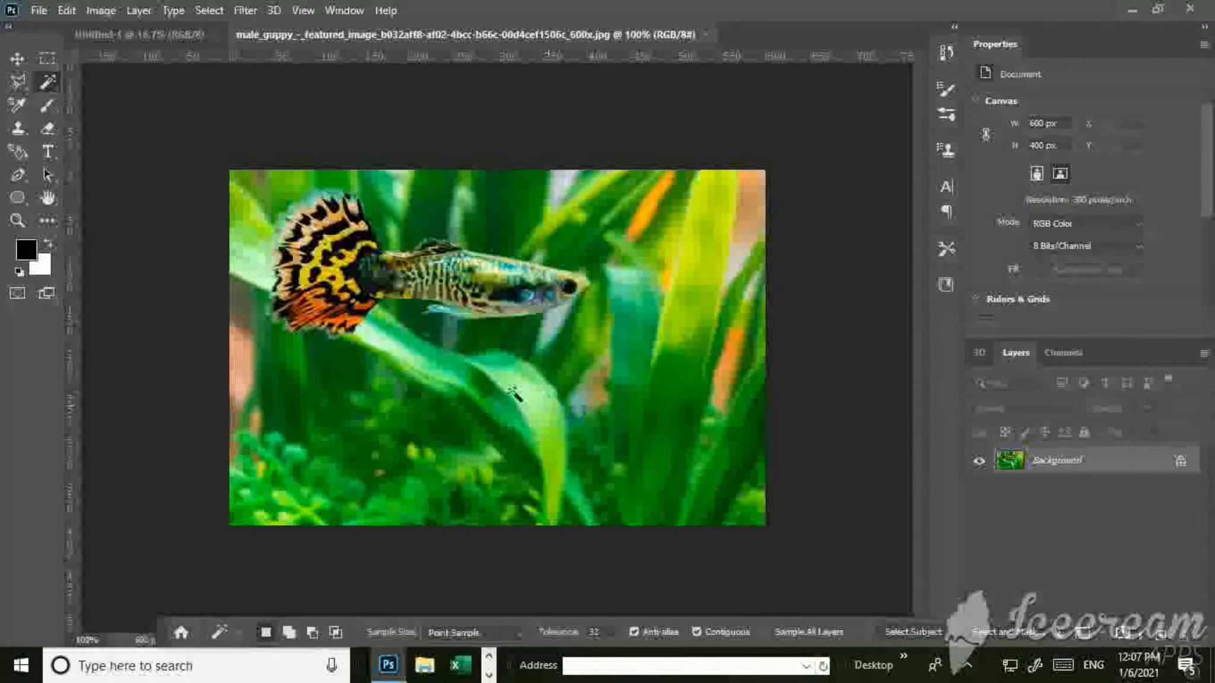
Select the guppy with the Object Selection tool by framing it in a rectangle of about 406 x 192 px.
right_click(48, 83)
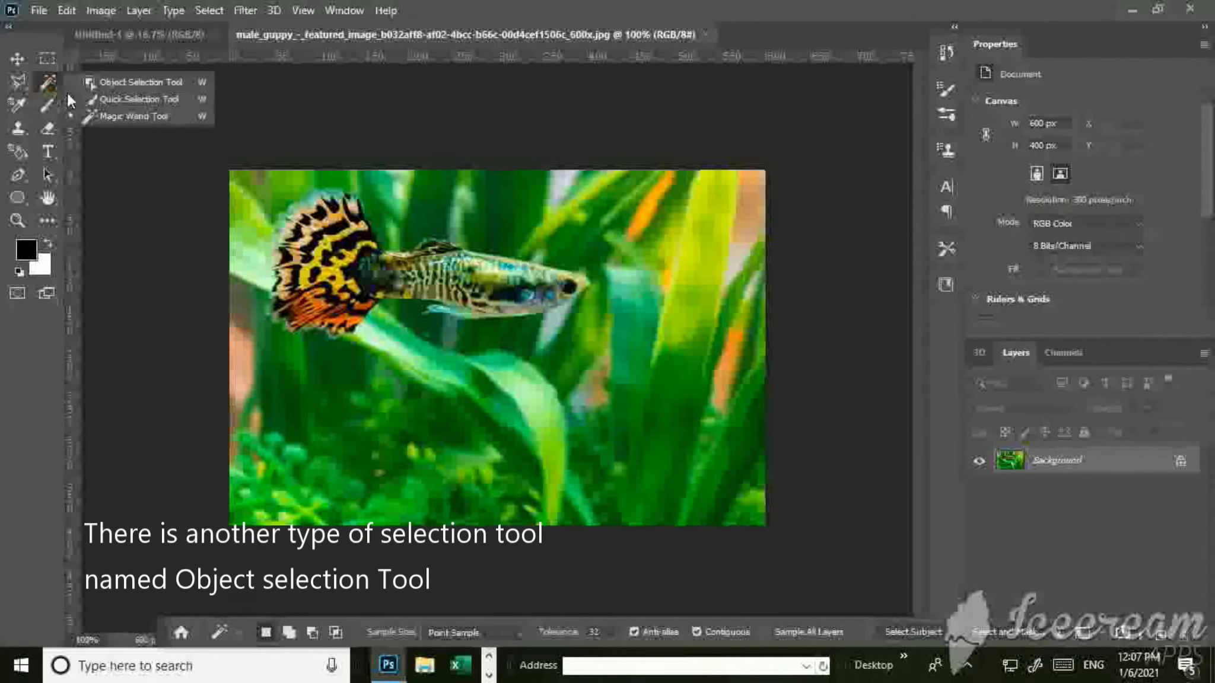
click(118, 83)
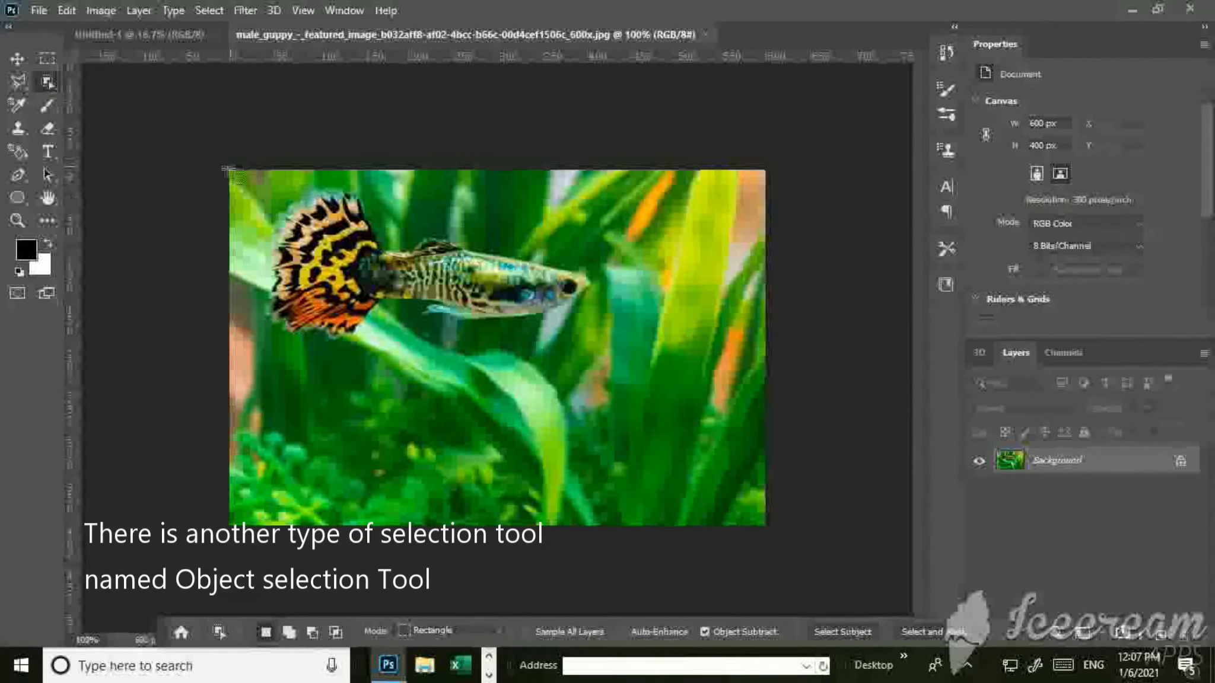
drag(242, 183, 604, 353)
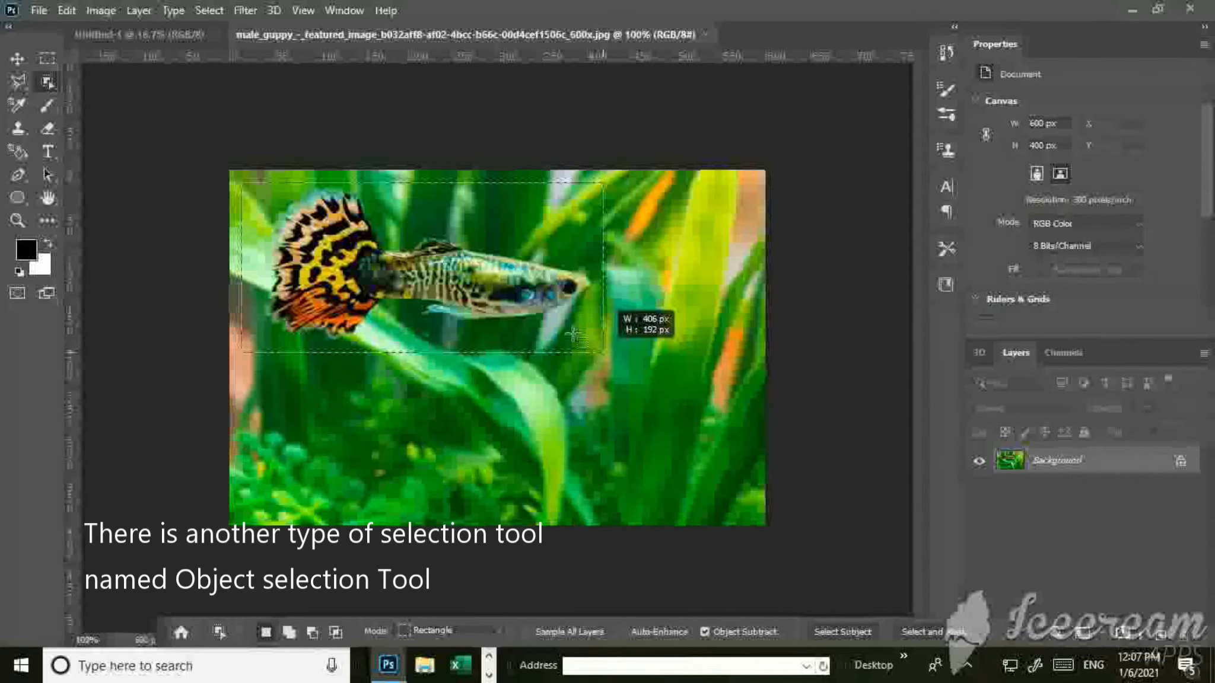
drag(570, 334, 572, 336)
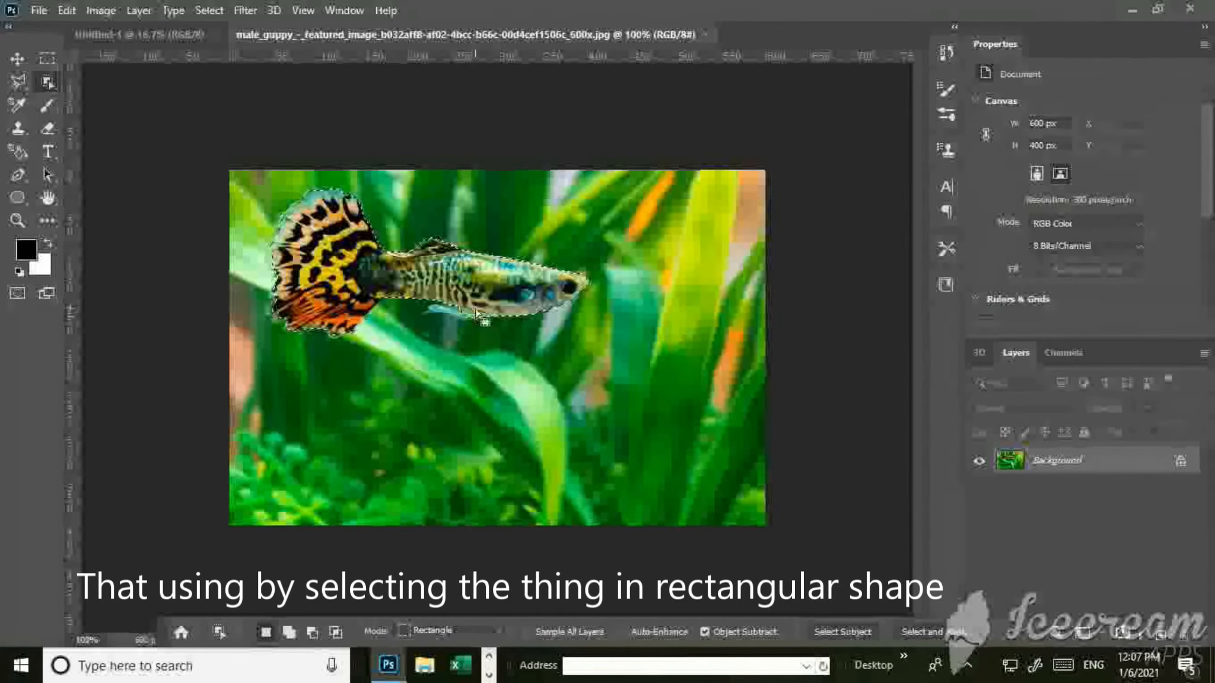
Try moving the selected guppy slightly up and to the left, and undo the move.
key(v)
drag(477, 308, 409, 322)
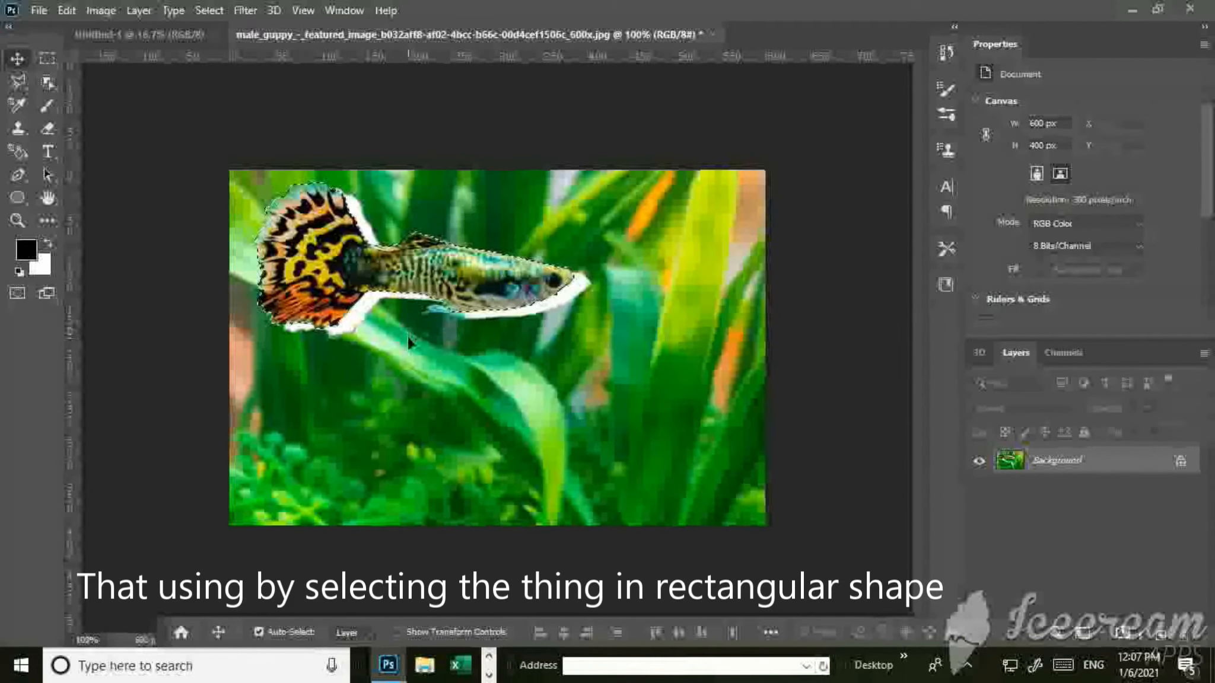
key(ctrl+z)
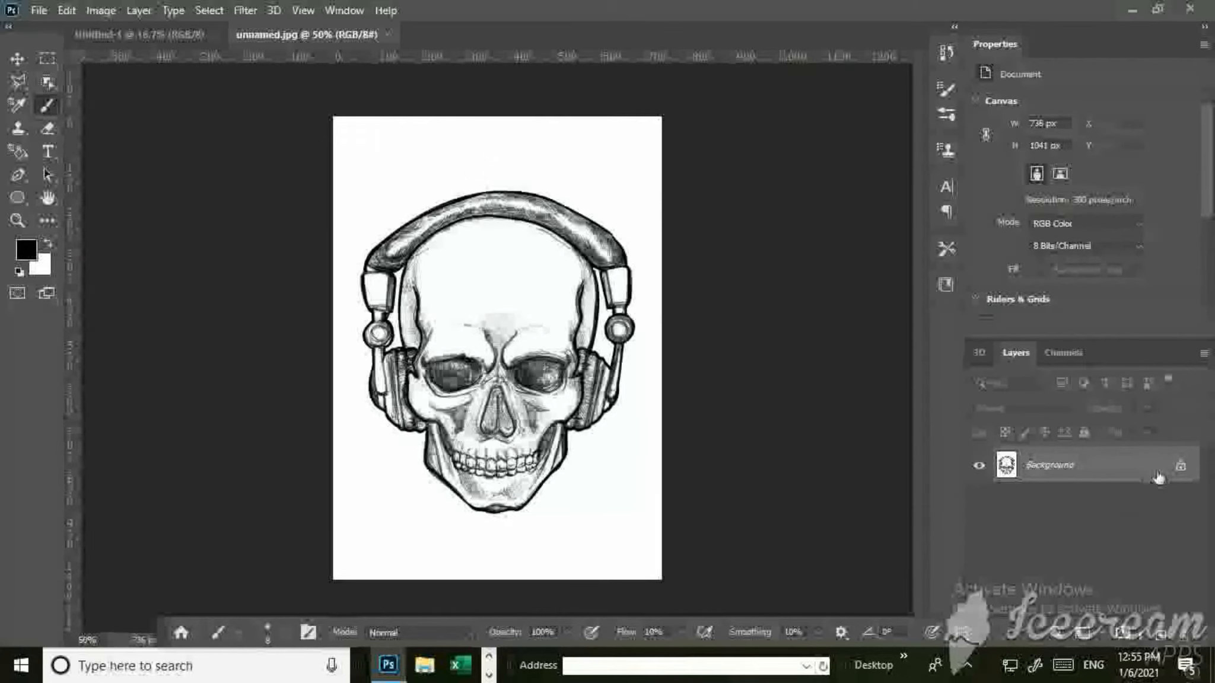
Unlock the skull image's Background layer and scribble a thin black 8 px brush stroke above the headphones' band.
double_click(1179, 470)
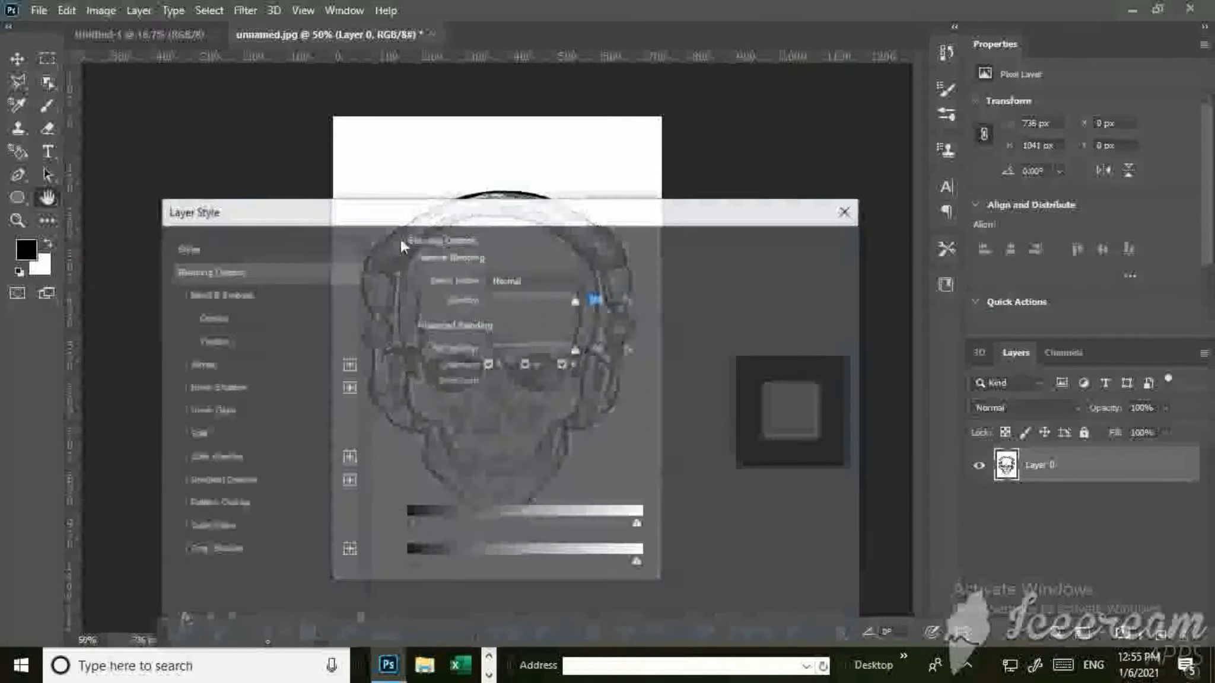
click(813, 244)
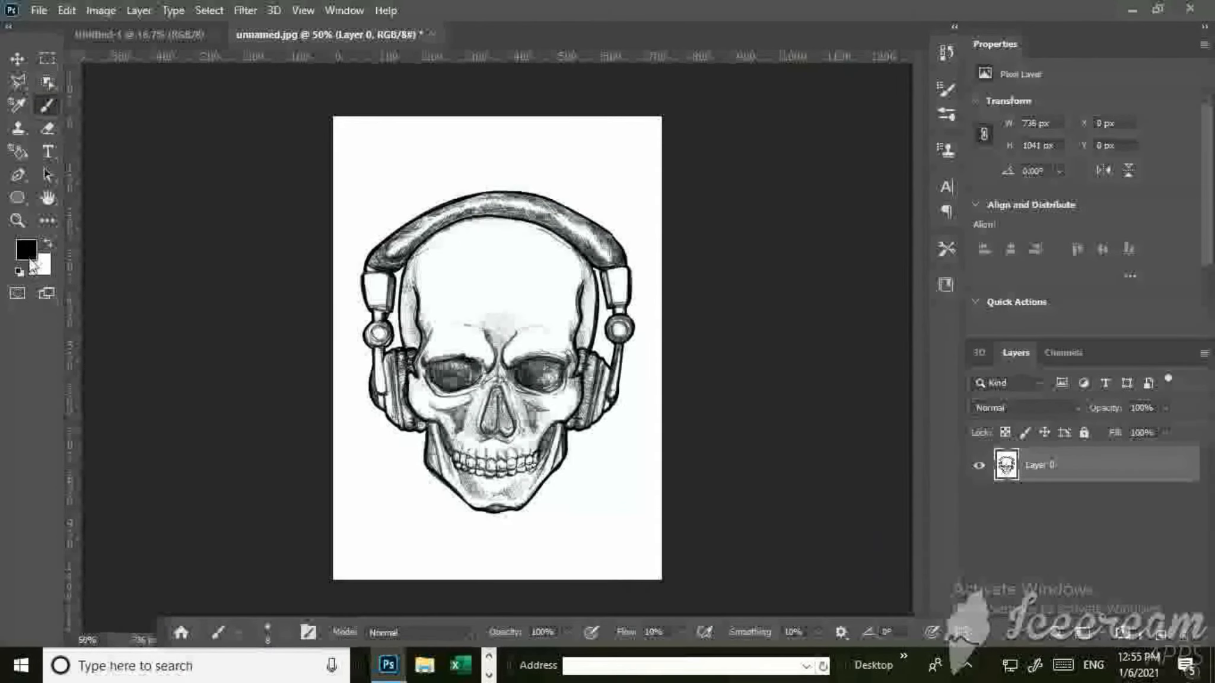
drag(398, 171, 478, 185)
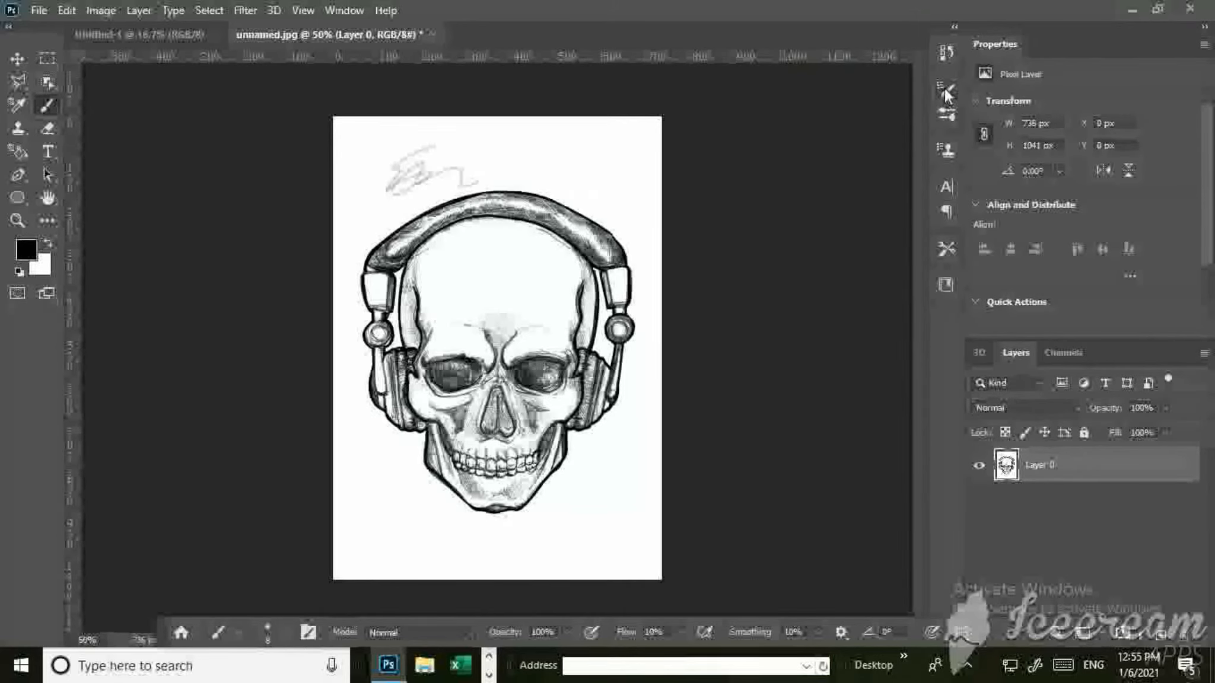
Set the brush size to 99 px and paint soft black strokes across the skull and the white area beside its jaw.
click(954, 30)
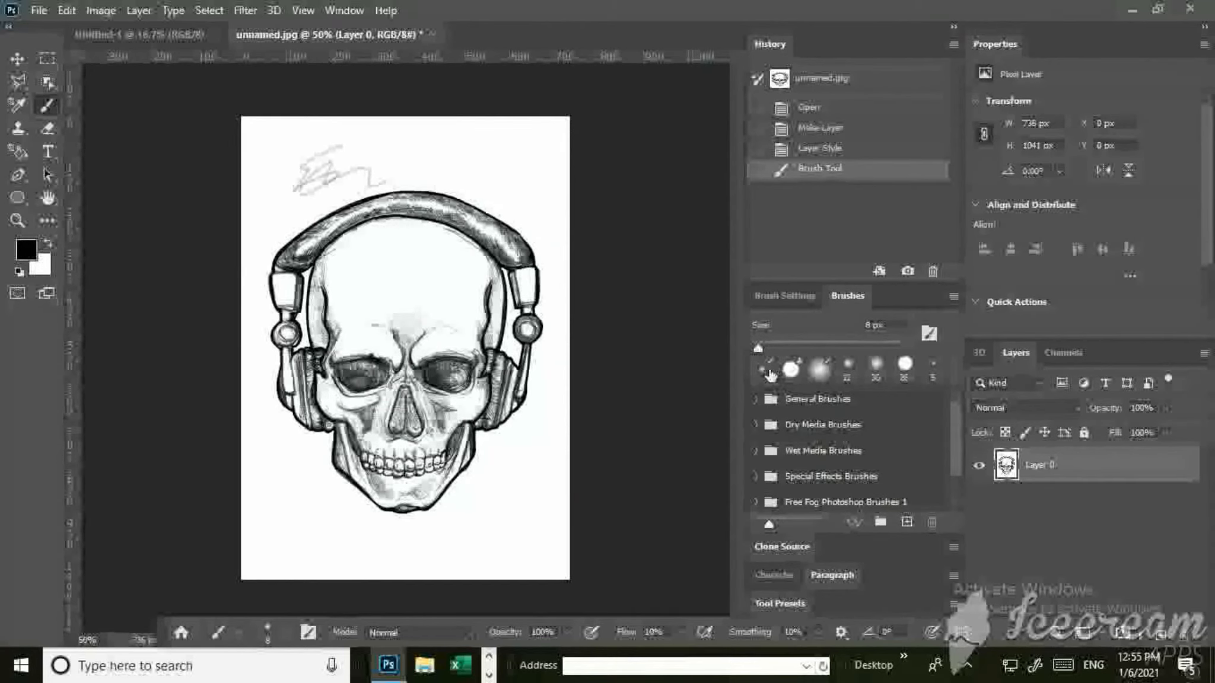
drag(758, 350, 827, 350)
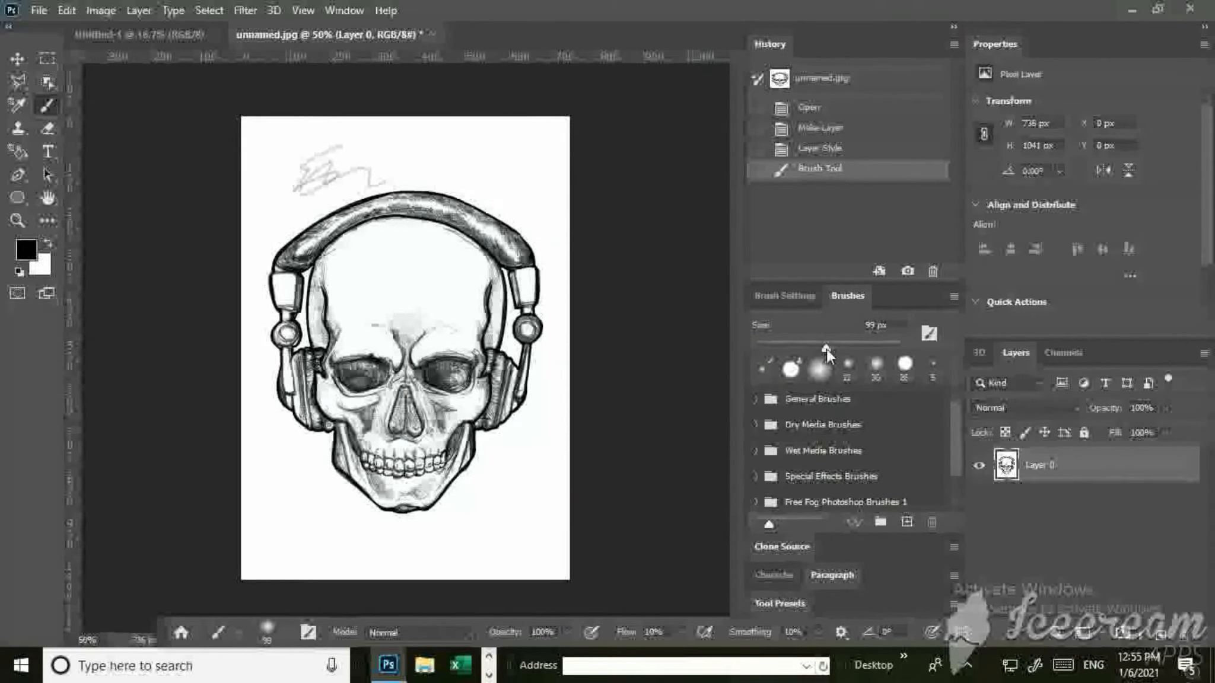
mouse_move(415, 250)
mouse_down()
mouse_move(356, 379)
mouse_move(475, 344)
mouse_move(304, 469)
mouse_move(317, 500)
mouse_move(457, 398)
mouse_move(499, 415)
mouse_move(356, 474)
mouse_move(358, 508)
mouse_move(333, 451)
mouse_up()
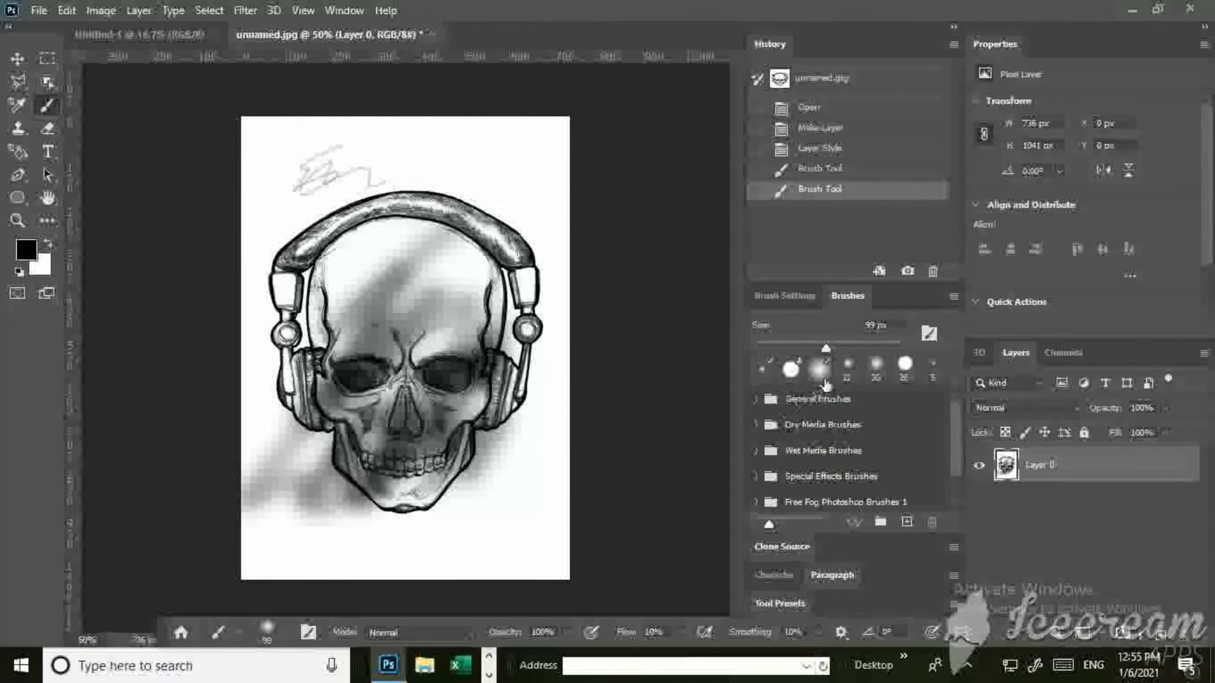
Set the brush size to 144 px and paint soft black strokes in the white area beside the skull's jaw.
drag(822, 349, 901, 348)
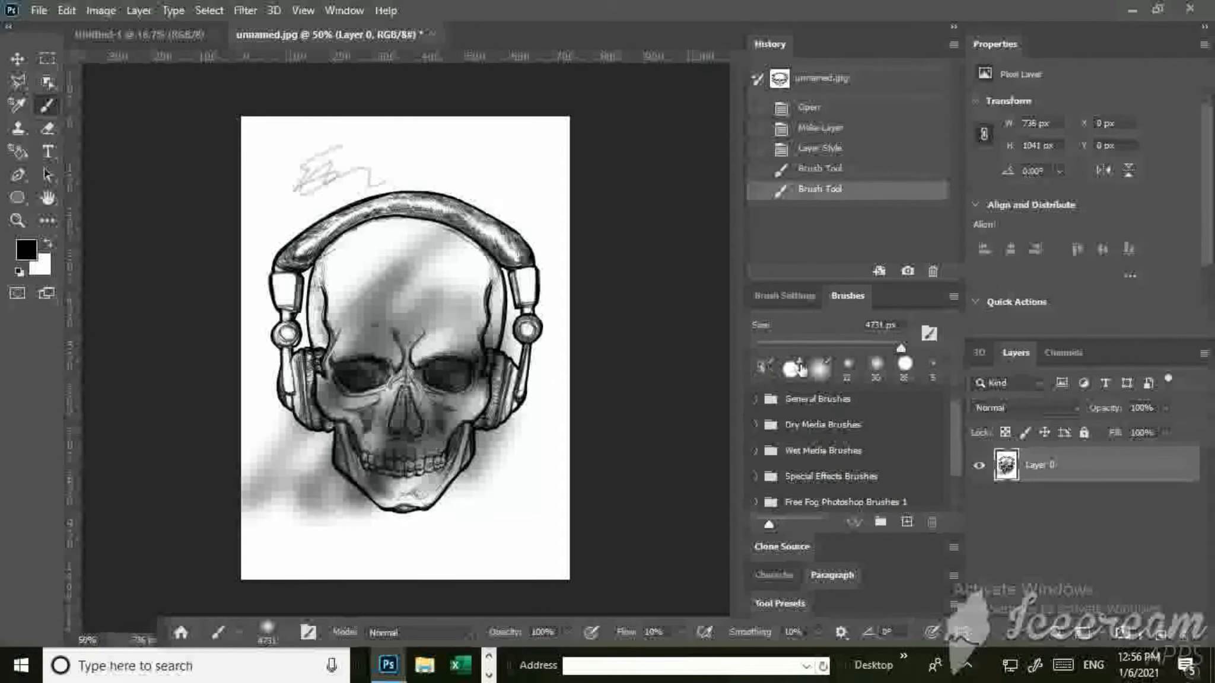
drag(901, 350, 840, 349)
mouse_move(515, 377)
mouse_down()
mouse_move(474, 492)
mouse_move(522, 463)
mouse_up()
drag(528, 457, 561, 445)
click(844, 343)
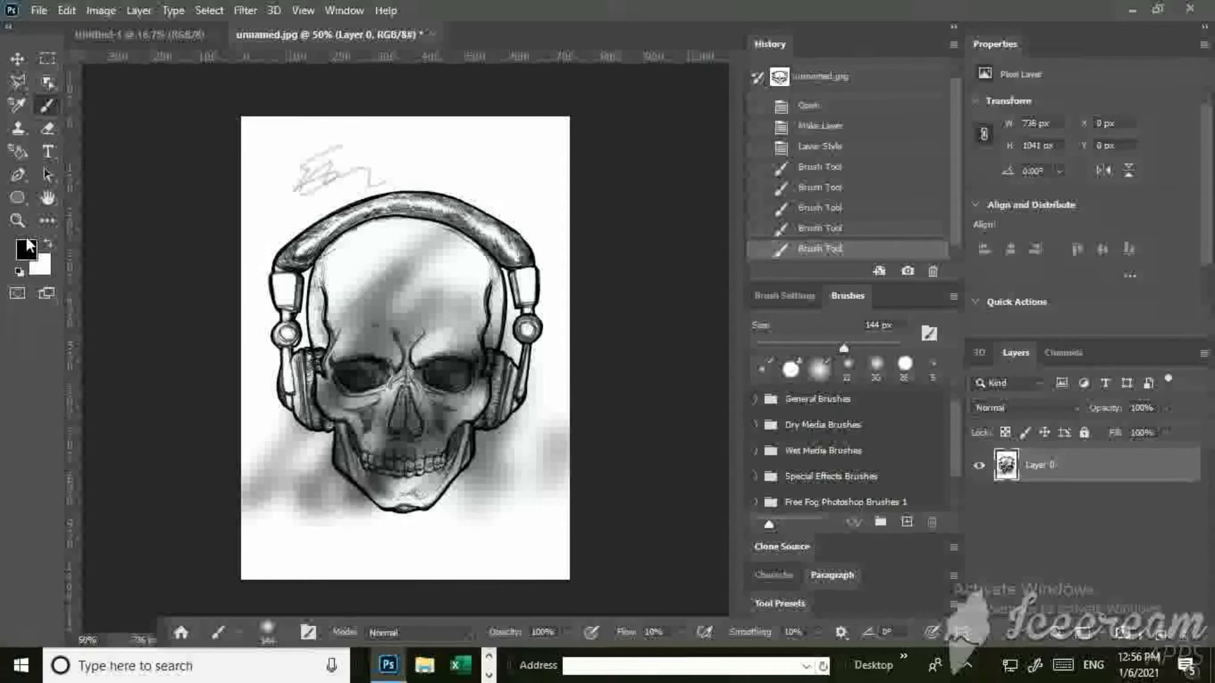
Change the foreground colour to orange and paint soft strokes over the skull's face and forehead.
click(26, 247)
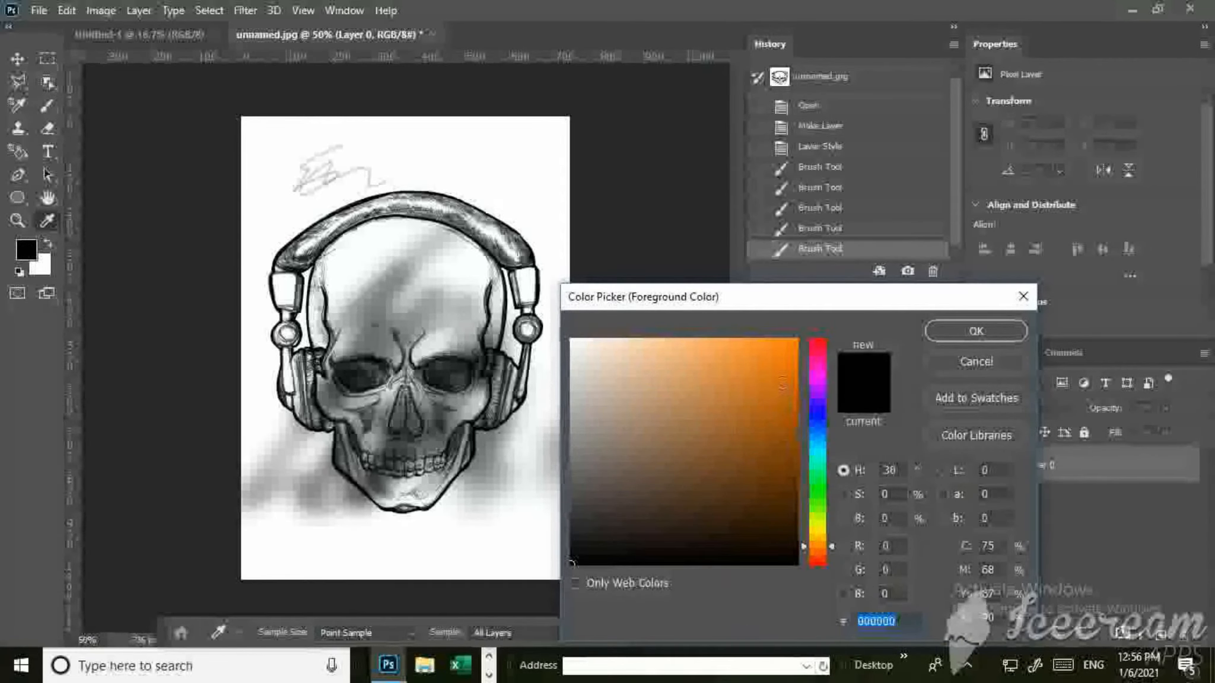
click(783, 356)
click(955, 337)
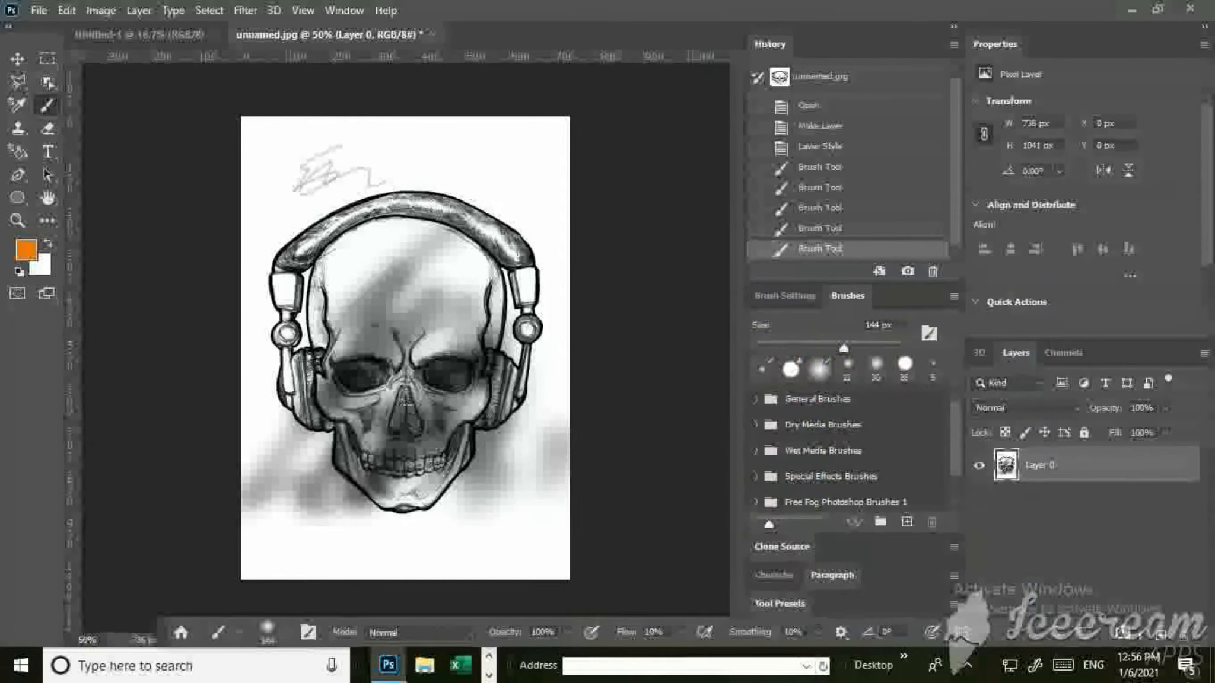
mouse_move(422, 388)
mouse_down()
mouse_move(363, 377)
mouse_move(348, 390)
mouse_move(437, 442)
mouse_move(497, 458)
mouse_move(458, 375)
mouse_move(374, 365)
mouse_move(403, 415)
mouse_up()
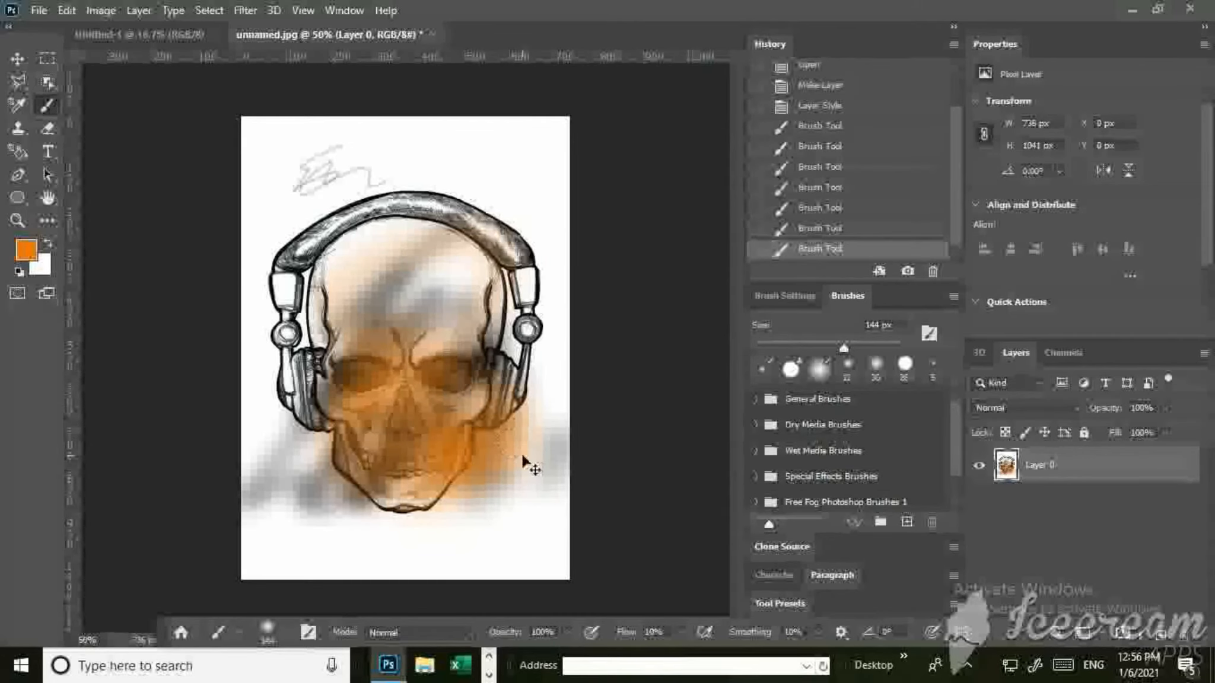
Undo all the brush strokes and the layer unlocking, back to the skull image as opened.
key(ctrl+z)
key(ctrl+z)
key(ctrl+z)
key(ctrl+z)
key(ctrl+z)
key(ctrl+z)
key(ctrl+z)
key(ctrl+z)
key(ctrl+z)
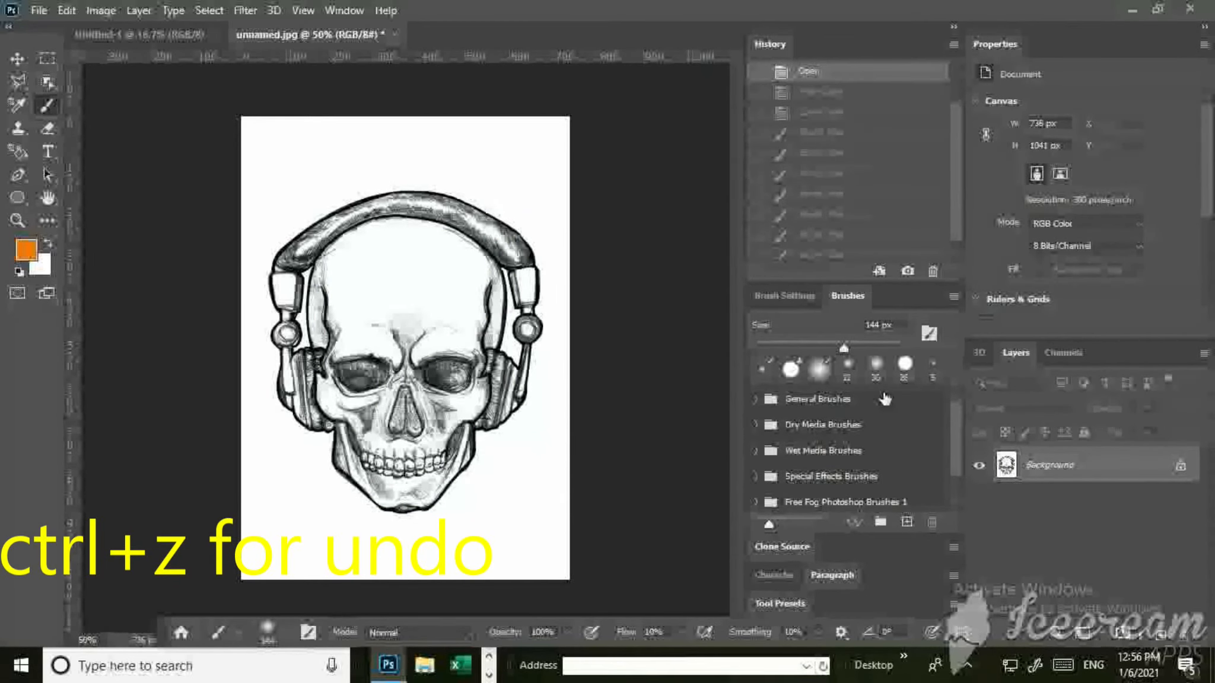
Try scribbling an orange zigzag with a hard round brush from above the headband across the eye sockets, and undo it.
click(904, 365)
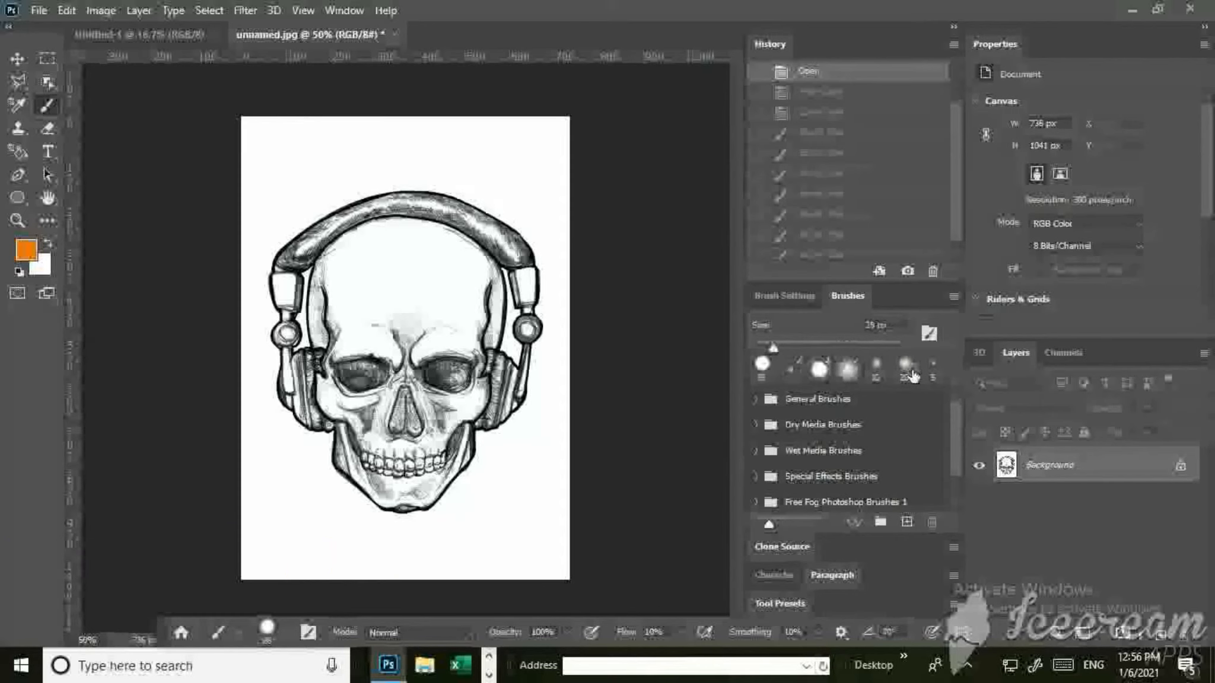
mouse_move(455, 174)
mouse_down()
mouse_move(356, 356)
mouse_move(312, 341)
mouse_up()
drag(473, 303, 478, 364)
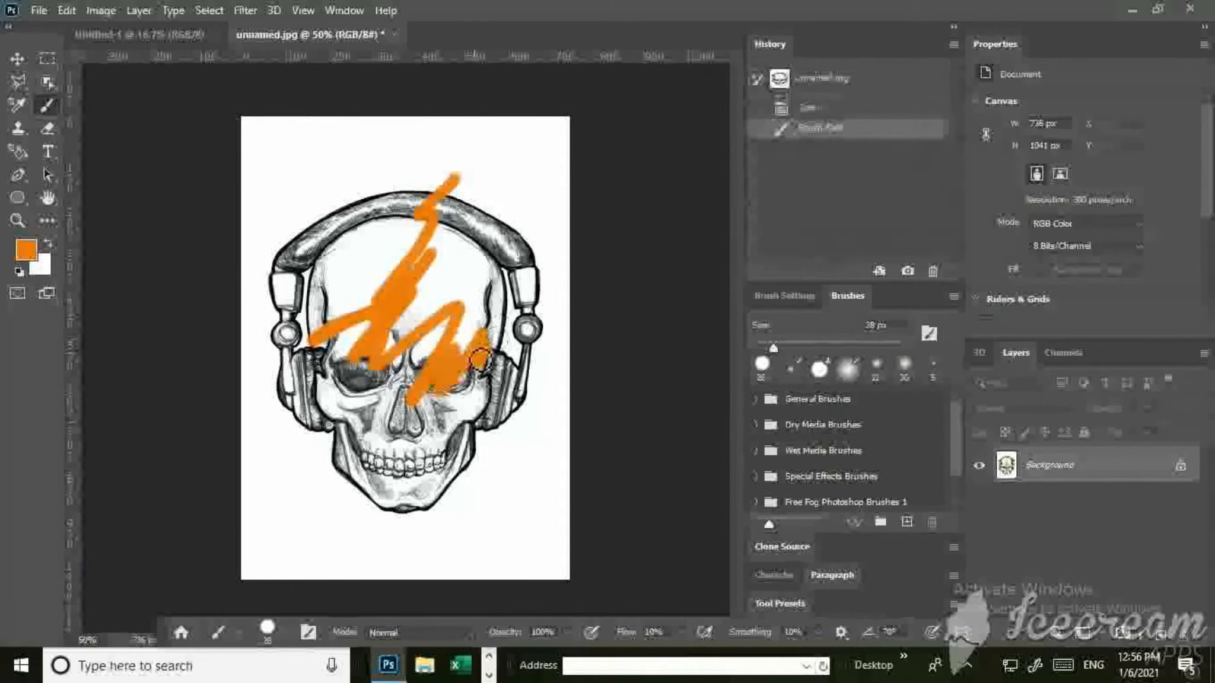
key(ctrl+z)
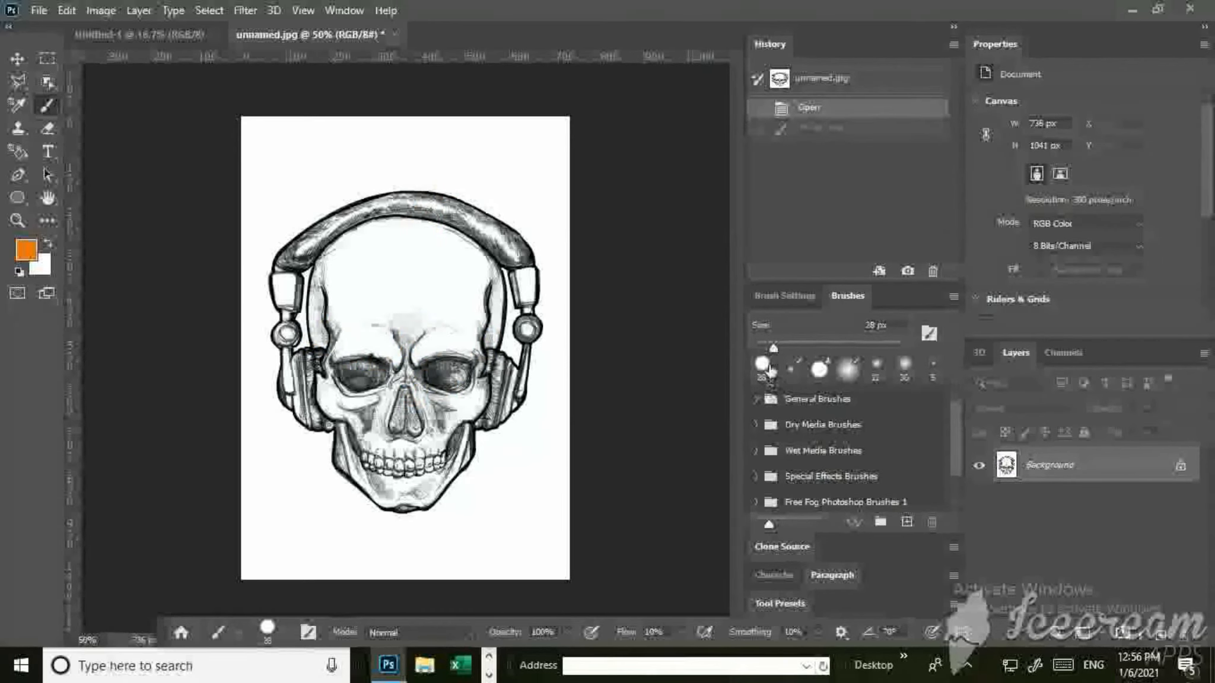
Try dabbing orange over both eye sockets with a 166 px brush, and undo the latest strokes.
drag(780, 345, 853, 346)
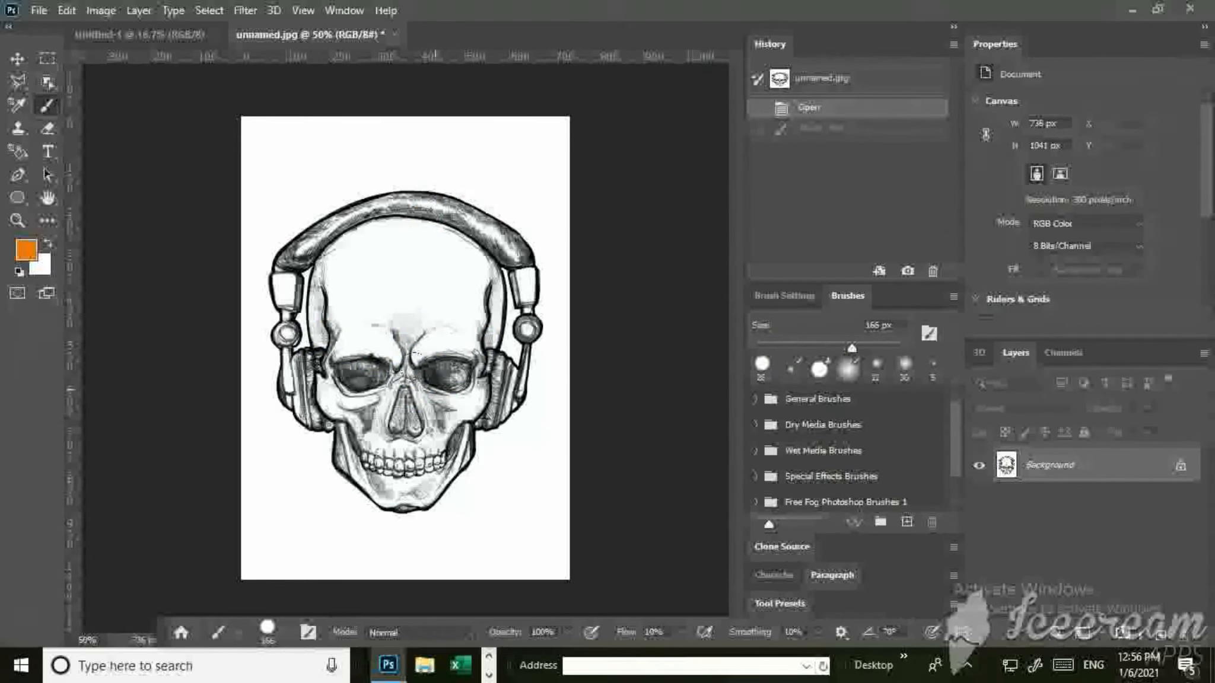
mouse_move(443, 384)
mouse_down()
mouse_move(430, 386)
mouse_move(450, 383)
mouse_move(452, 367)
mouse_up()
mouse_move(375, 375)
mouse_down()
mouse_move(351, 400)
mouse_move(378, 359)
mouse_up()
mouse_move(451, 392)
mouse_down()
mouse_move(451, 404)
mouse_move(459, 355)
mouse_move(486, 421)
mouse_up()
key(ctrl+z)
key(ctrl+z)
key(ctrl+z)
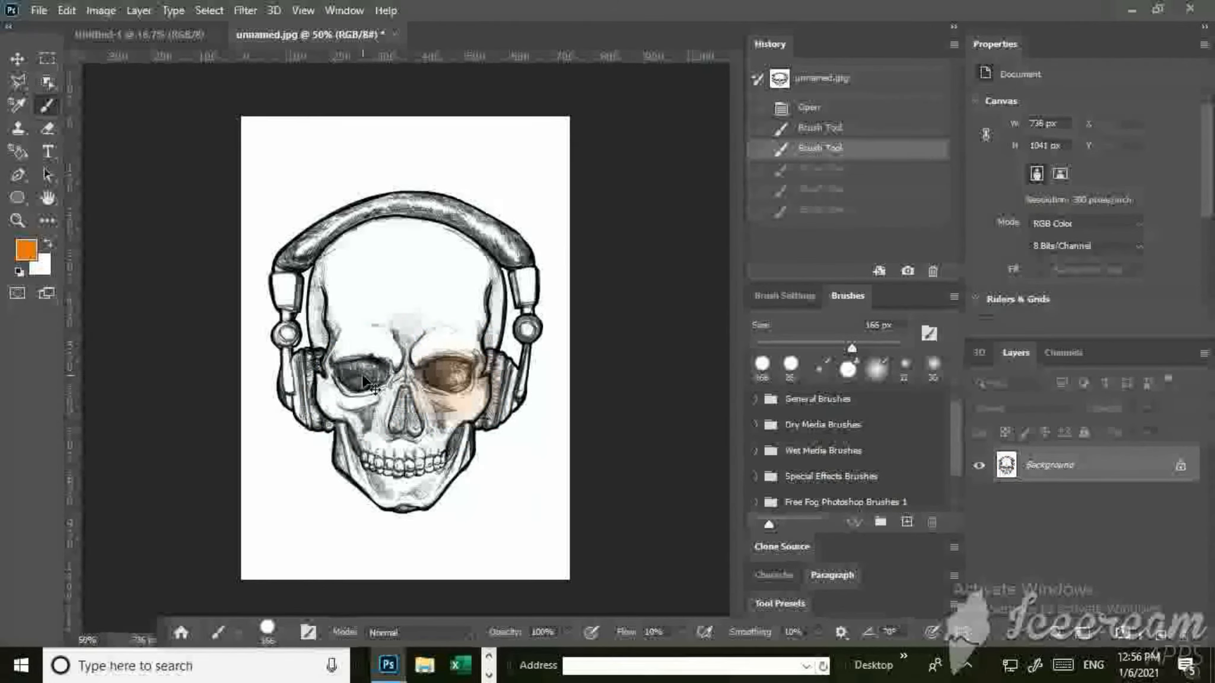
key(ctrl+z)
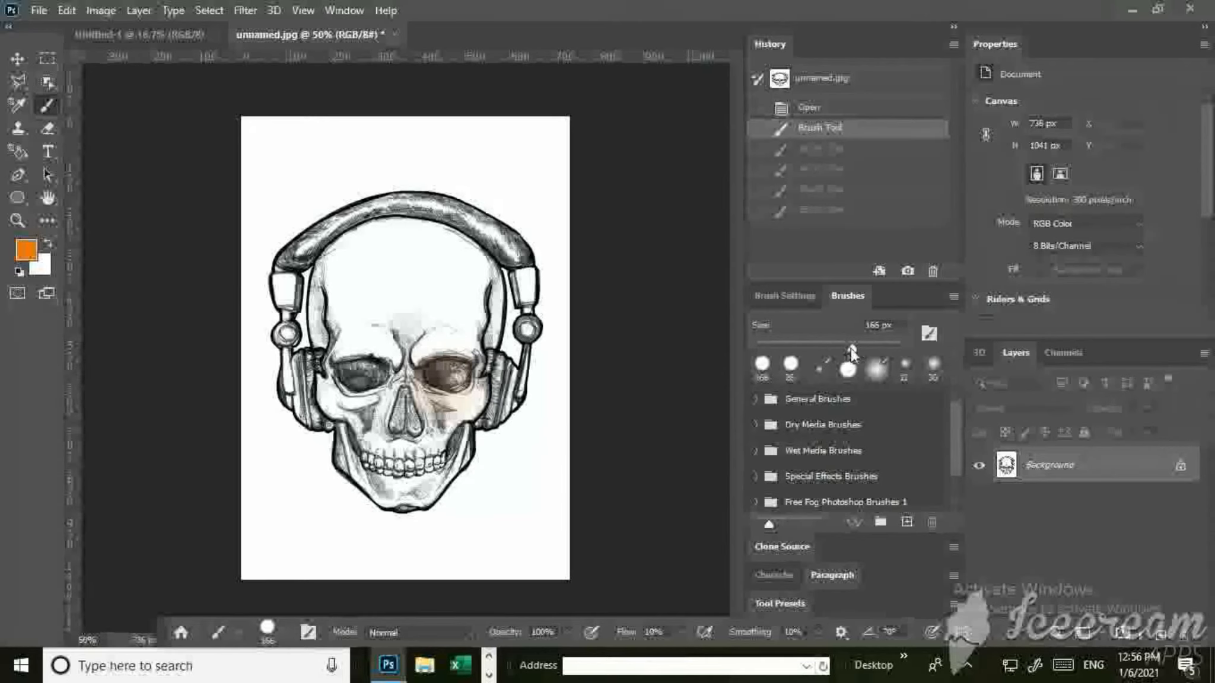
Try painting 137 px orange discs over both eye sockets and a band across the teeth, and undo the strokes.
drag(850, 350, 842, 350)
drag(445, 371, 450, 371)
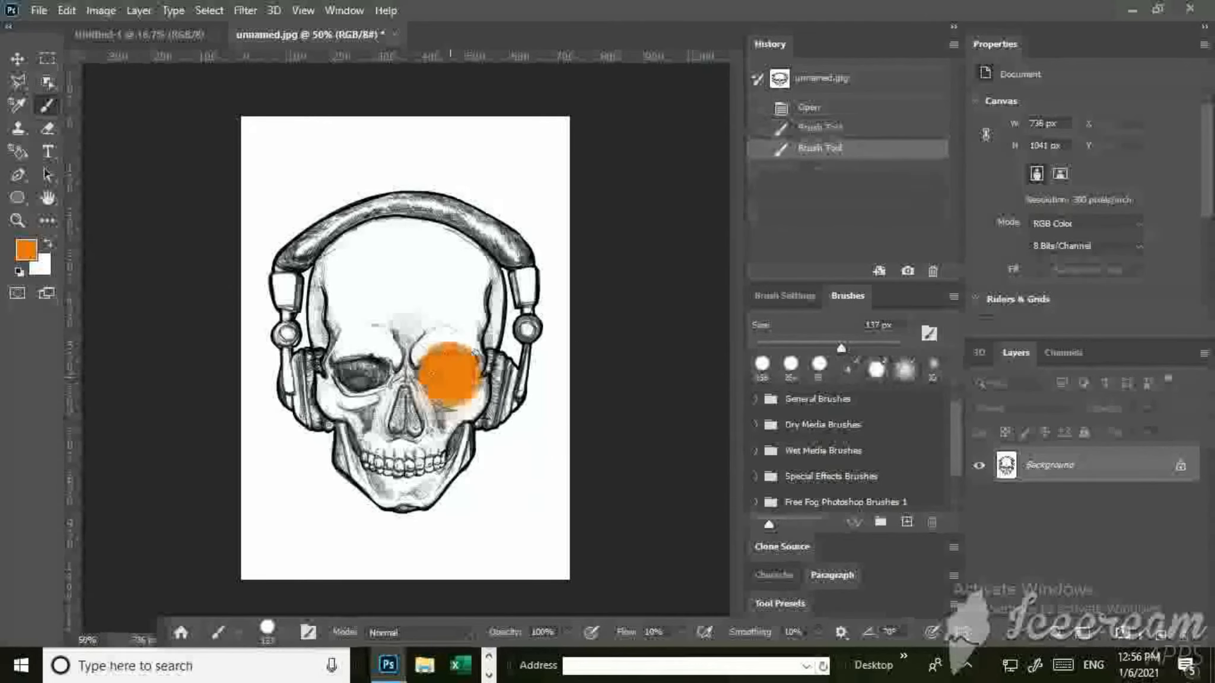
mouse_move(362, 370)
mouse_down()
mouse_move(341, 364)
mouse_move(360, 374)
mouse_up()
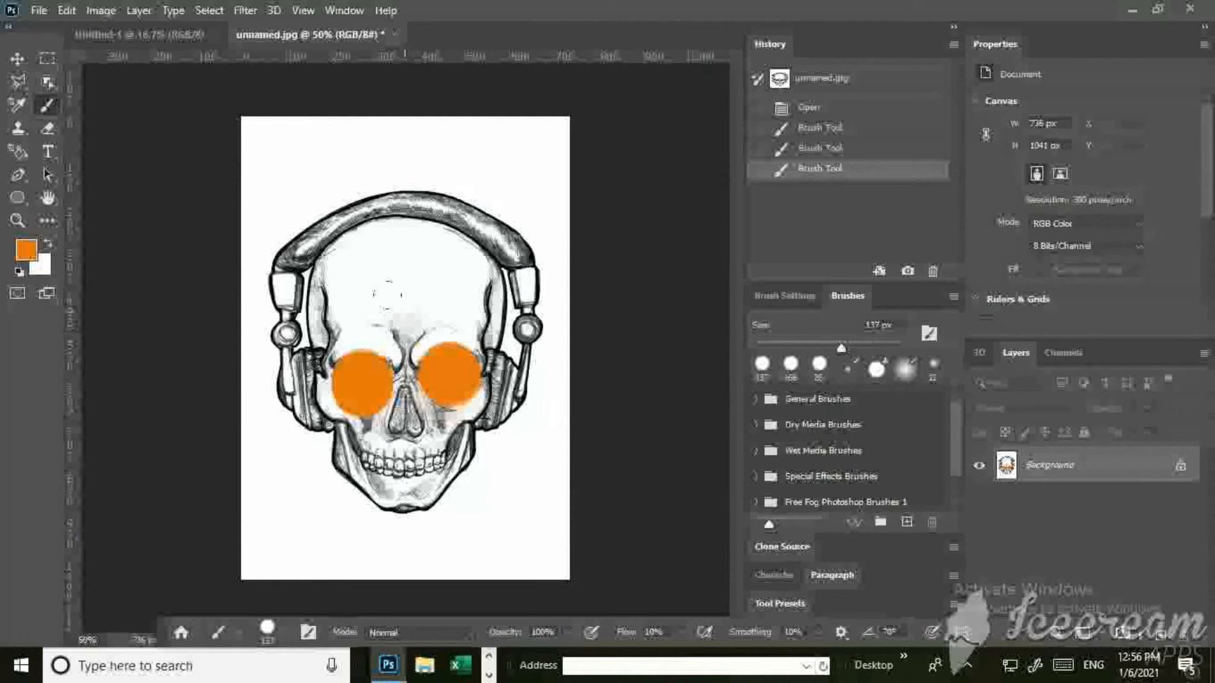
mouse_move(363, 446)
mouse_down()
mouse_move(375, 460)
mouse_move(454, 458)
mouse_up()
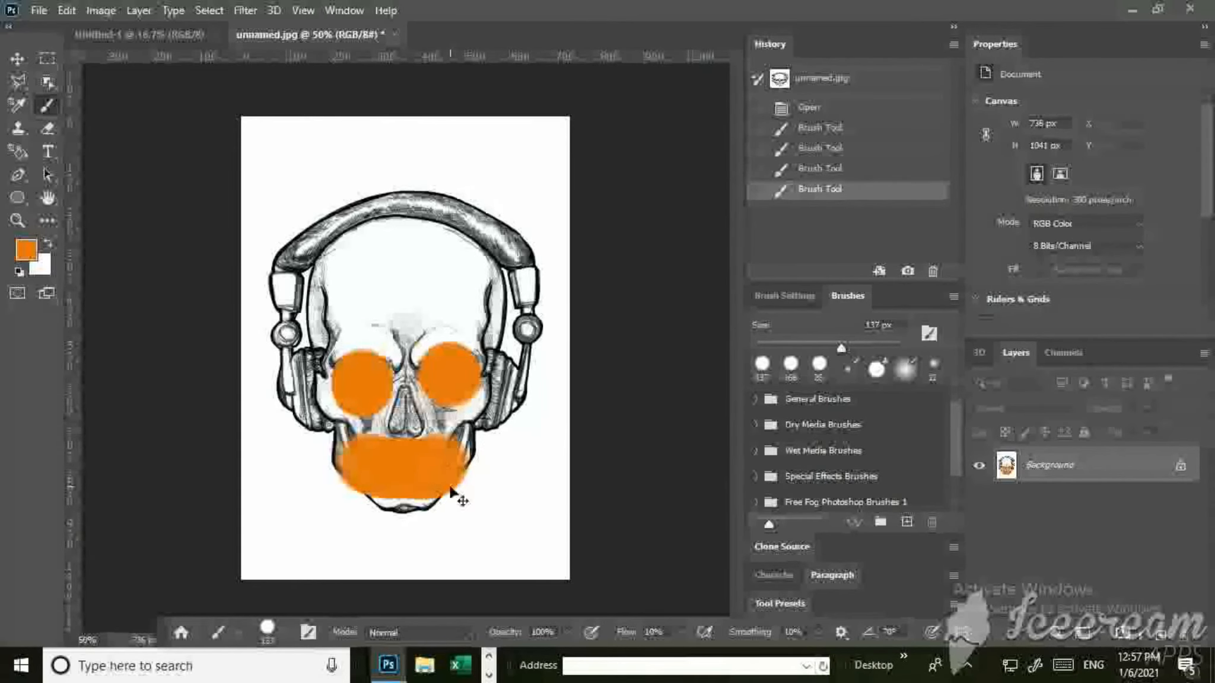
key(ctrl+z)
key(ctrl+z)
key(ctrl+z)
key(ctrl+z)
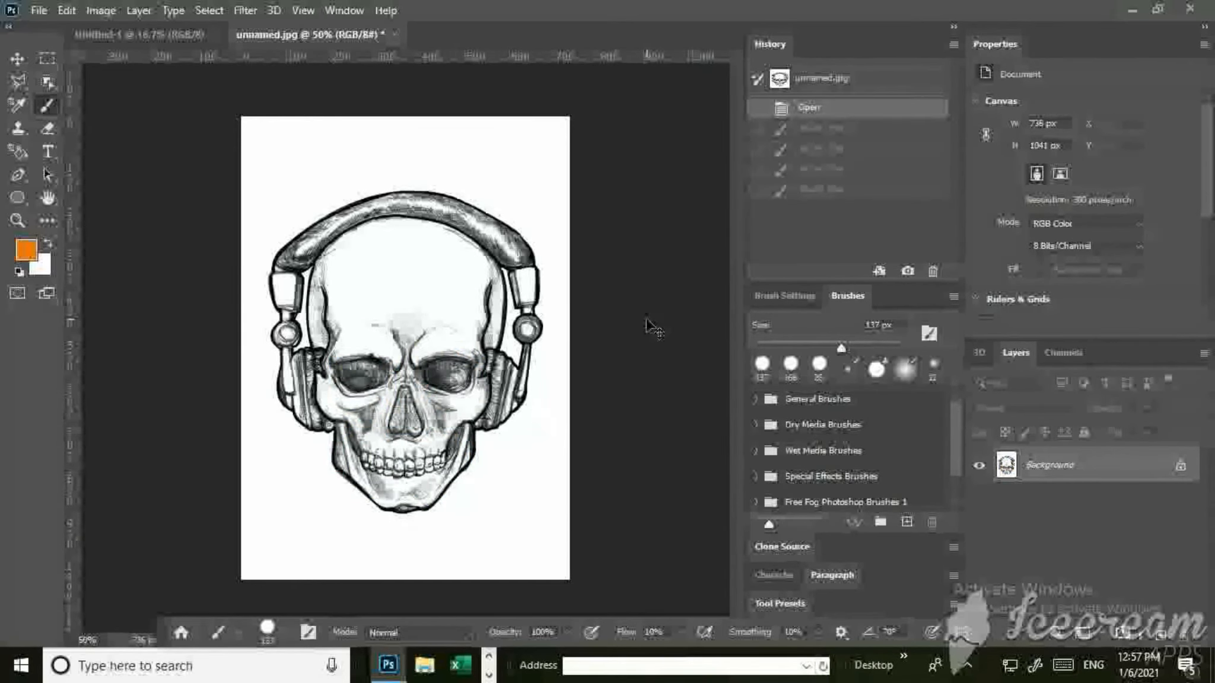
Collapse the History and Brushes panel column and set the brush size to 142 px in the on-canvas brush settings.
click(954, 27)
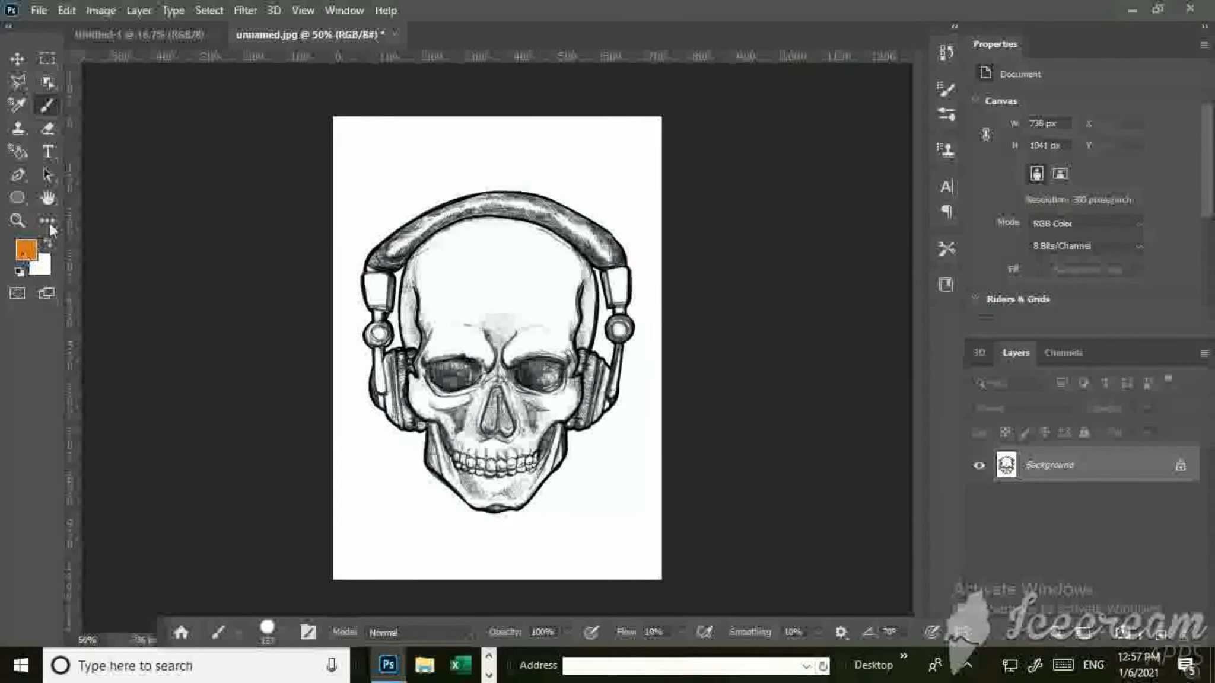
right_click(387, 183)
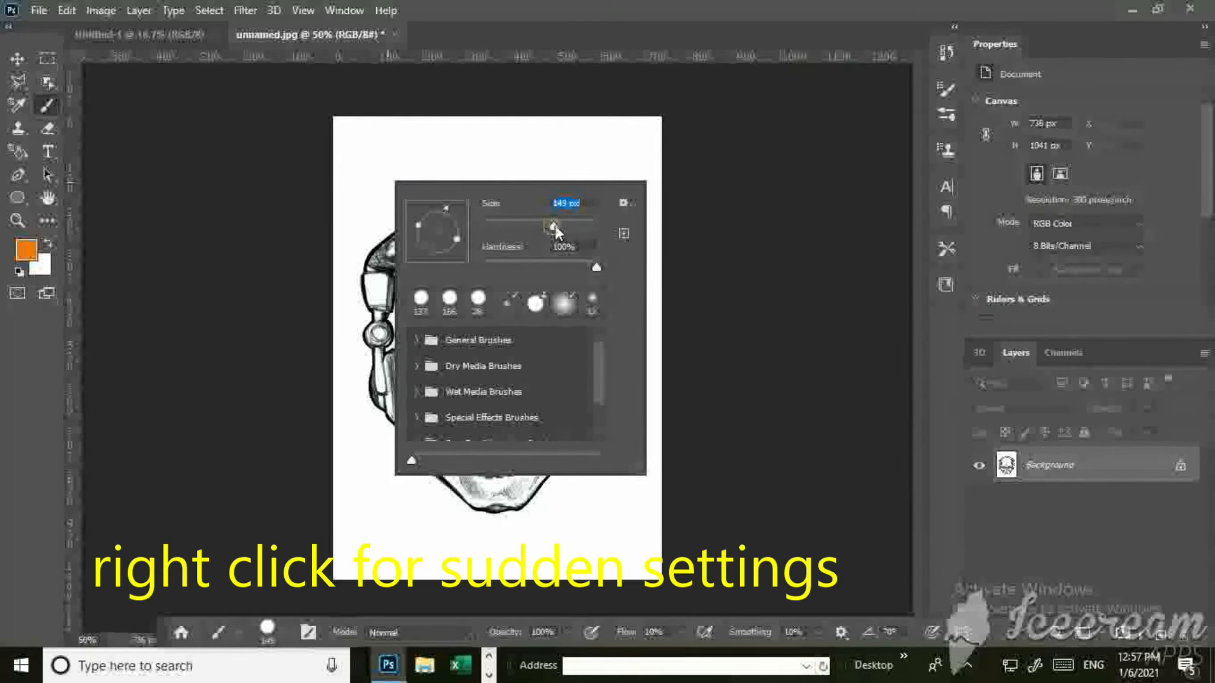
scroll(529, 344, down, 4)
mouse_move(597, 372)
mouse_down()
mouse_move(599, 402)
mouse_move(598, 355)
mouse_up()
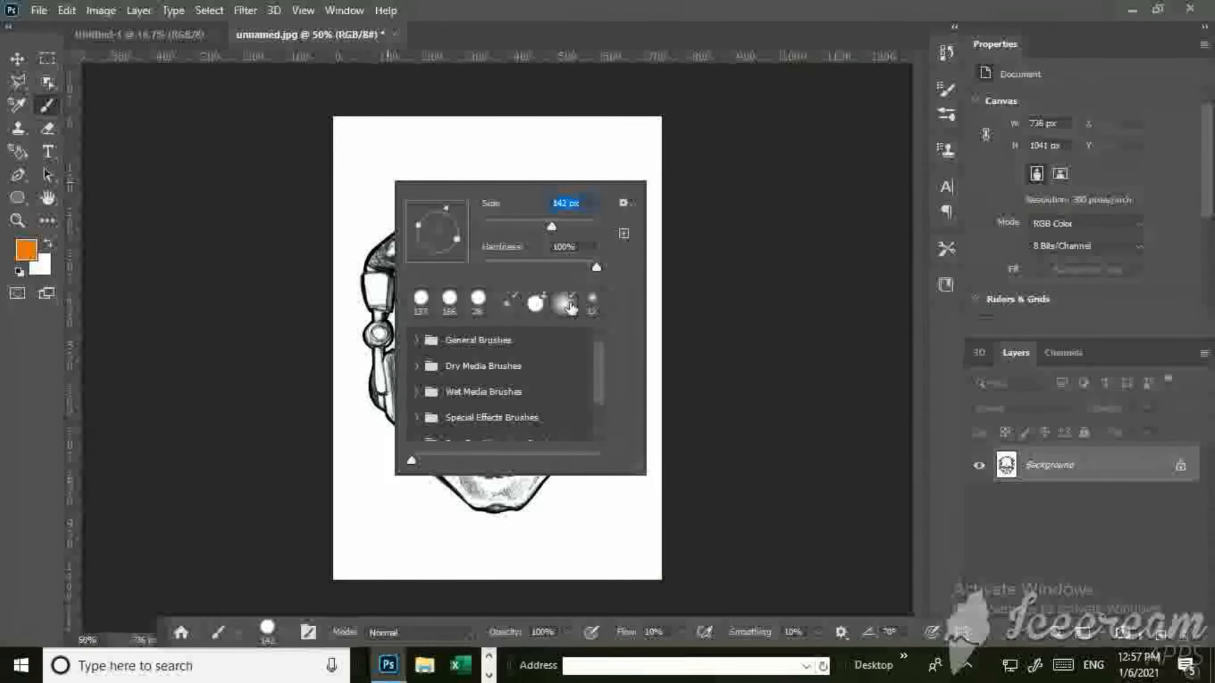
click(628, 205)
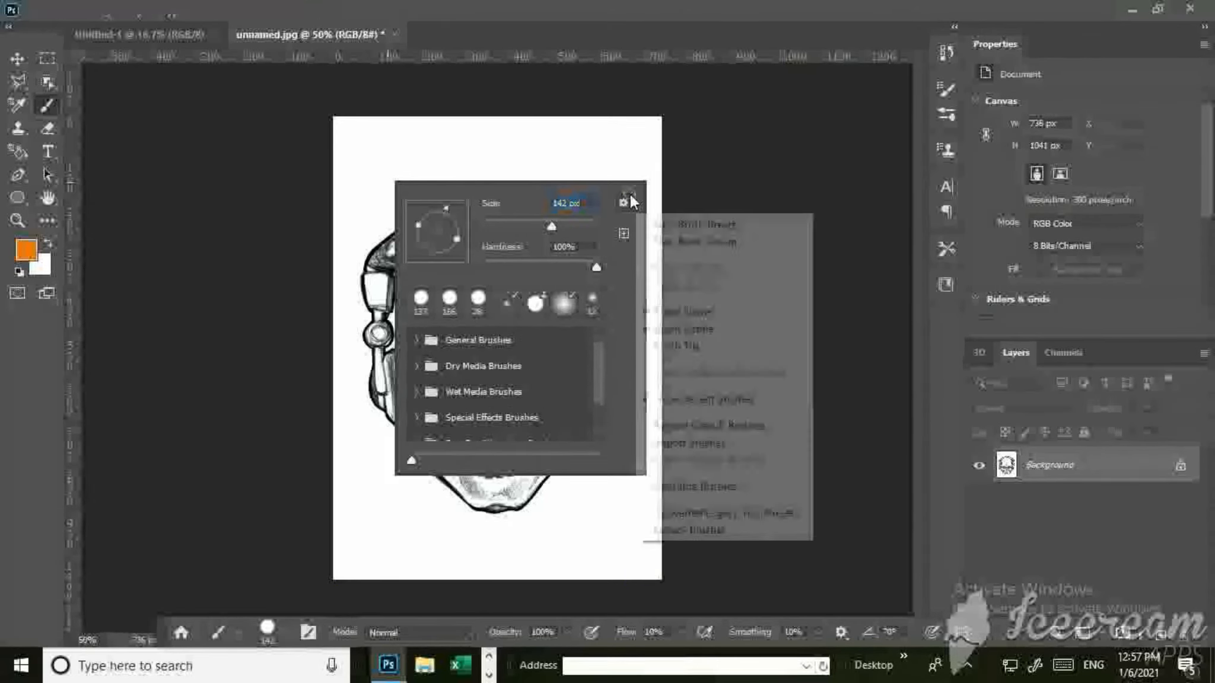
click(823, 249)
click(769, 252)
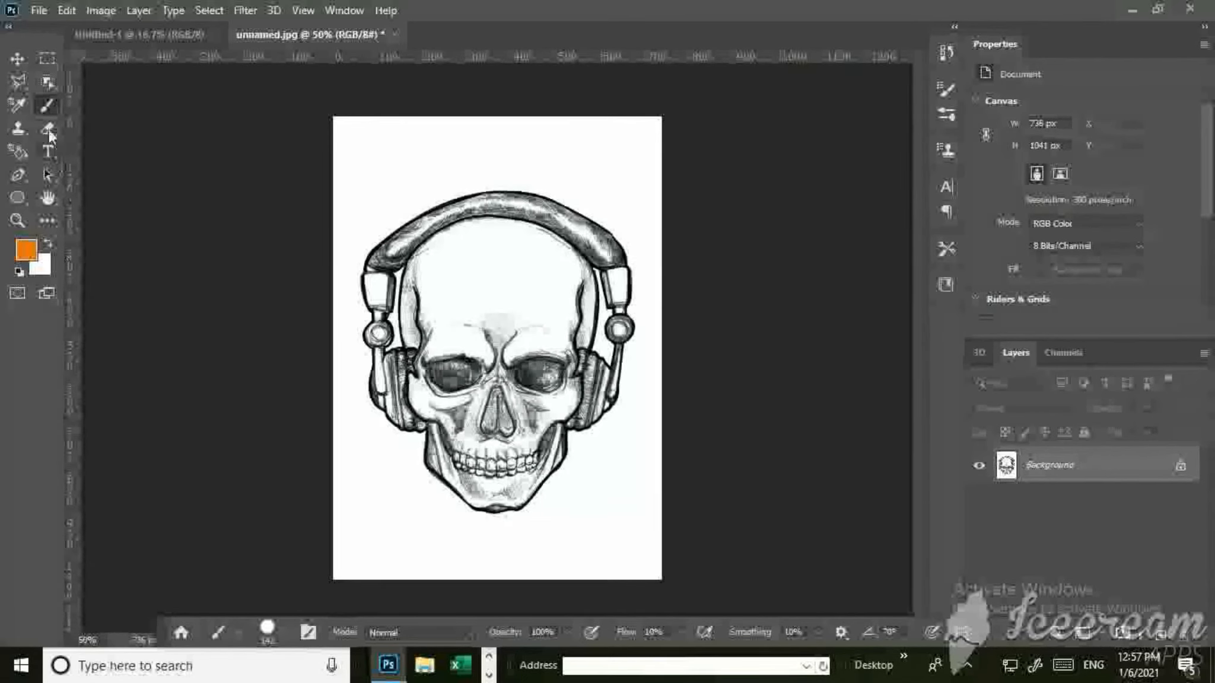
Try drawing a short thick orange Pencil tool stroke above the headphones' band with an enlarged tip, and undo it.
right_click(47, 105)
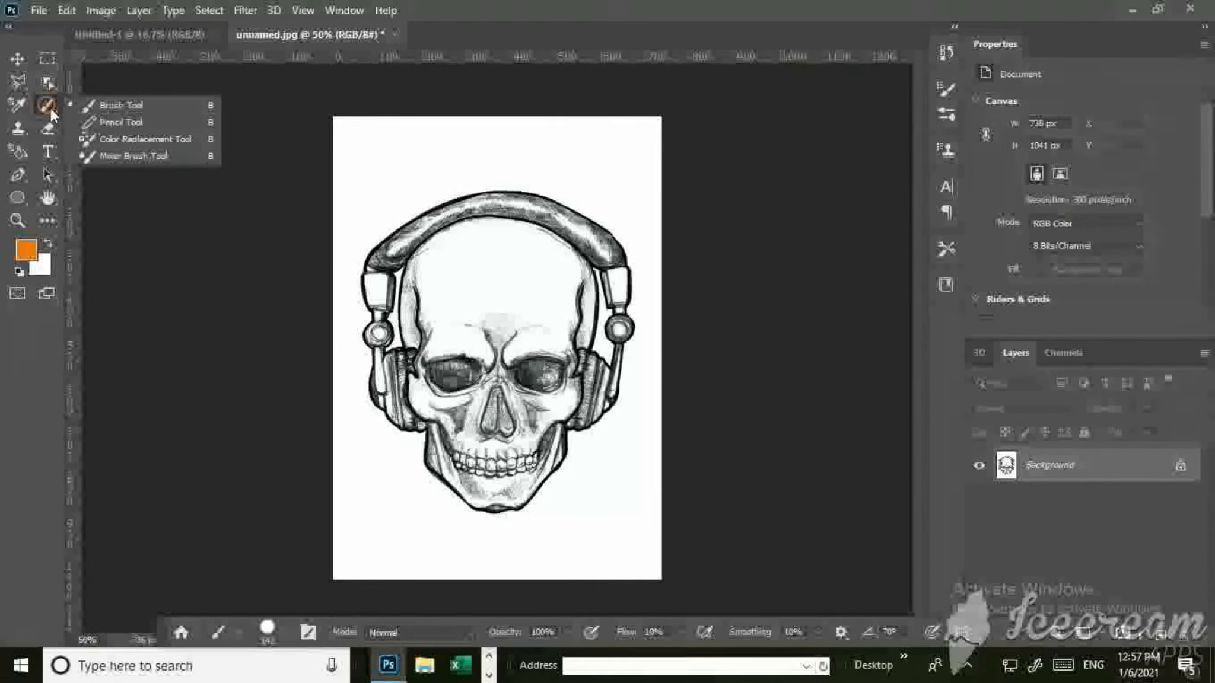
click(131, 116)
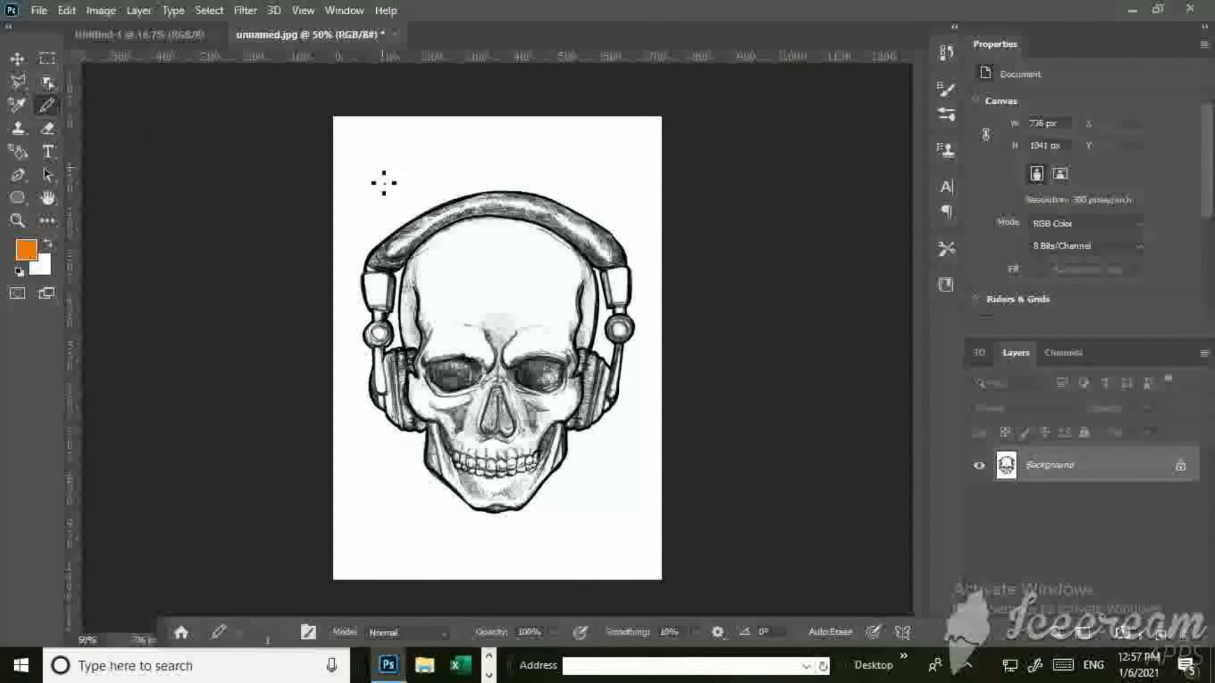
right_click(477, 178)
click(587, 210)
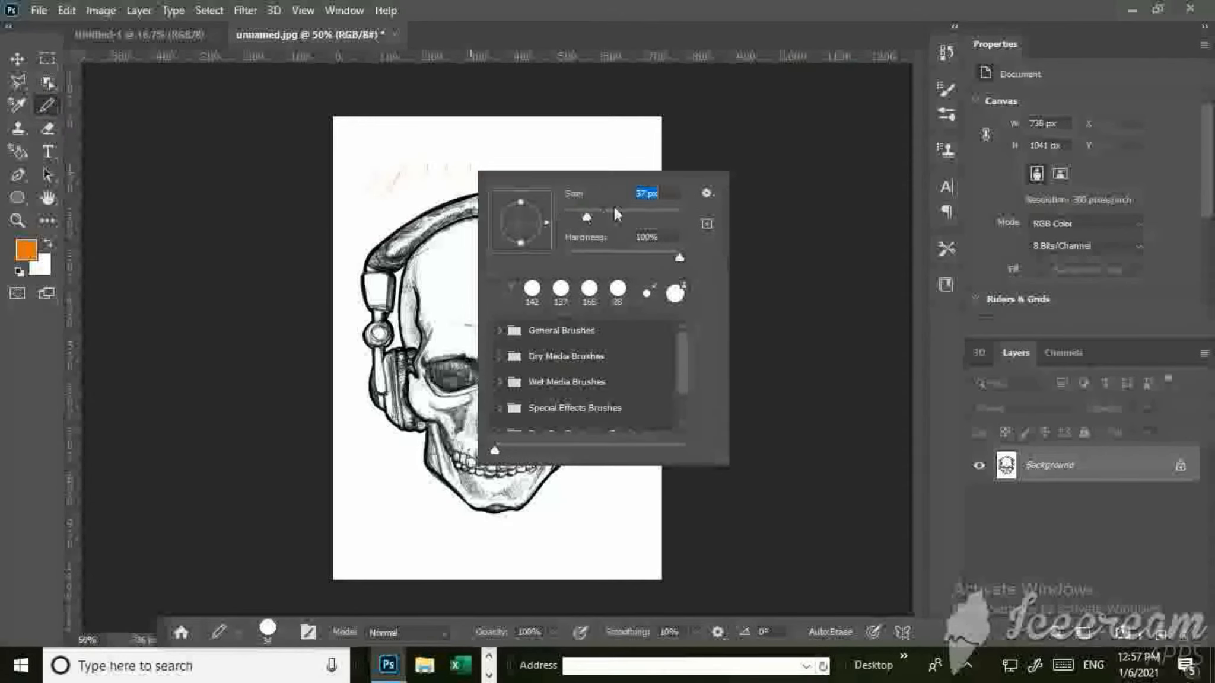
drag(572, 149, 546, 187)
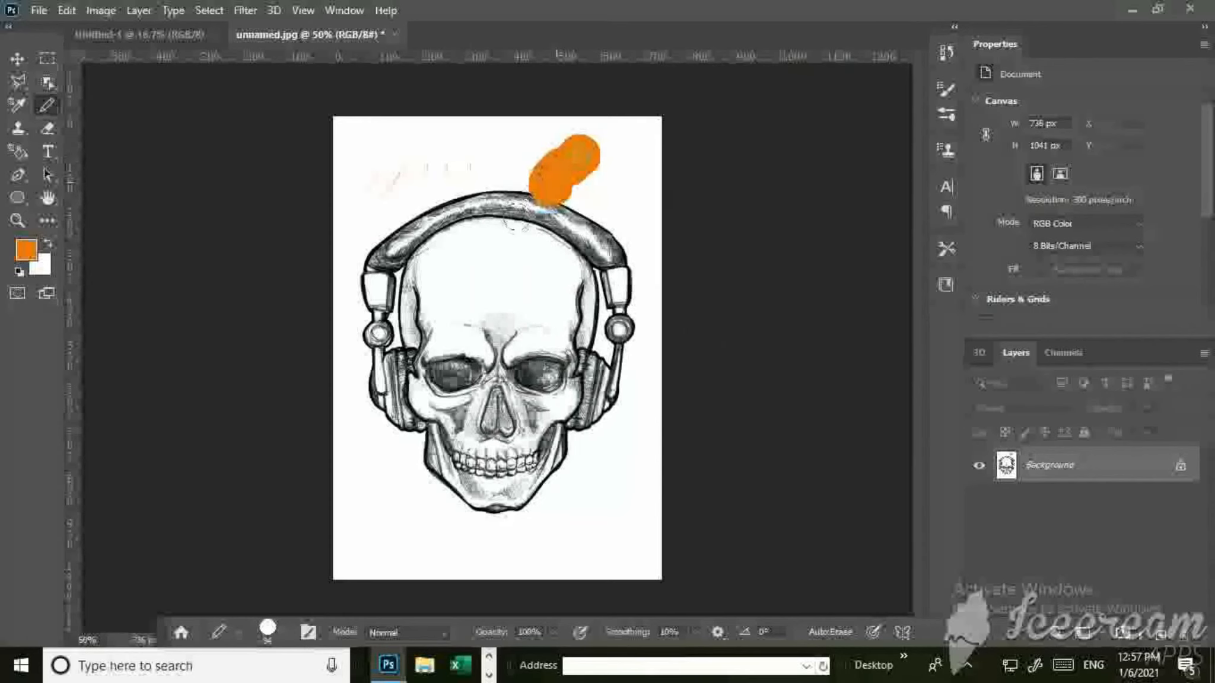
key(ctrl+z)
key(ctrl+z)
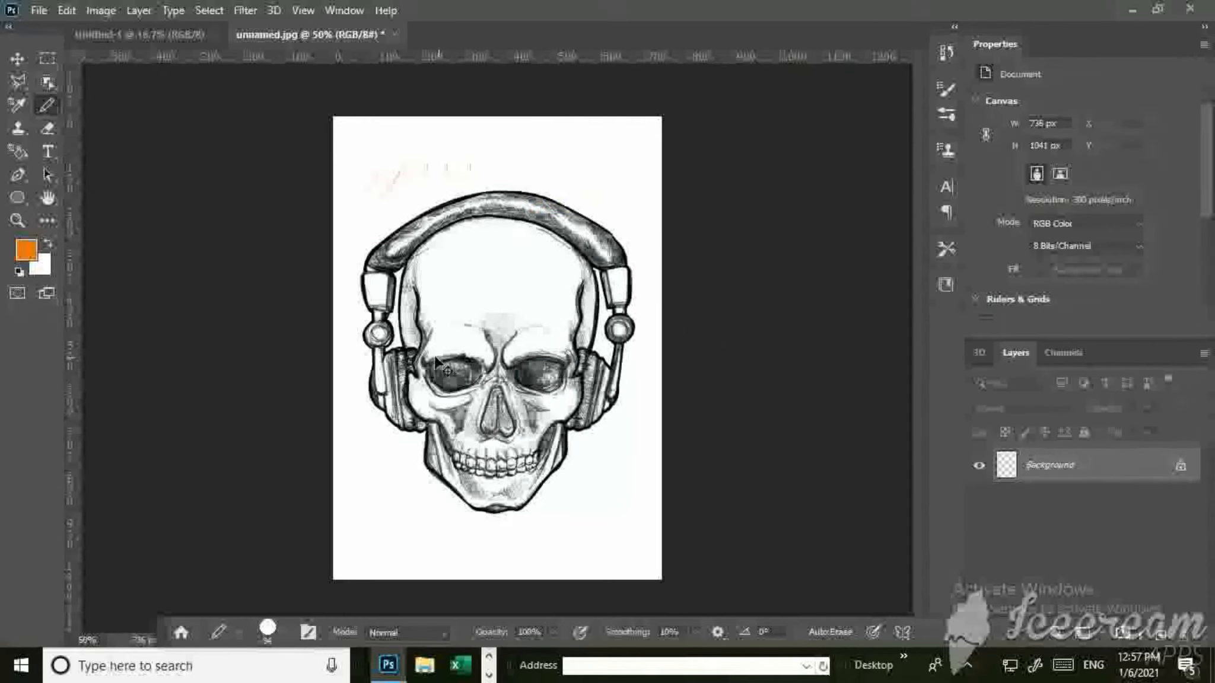
Recolour the skull's eye sockets, nose and cheeks orange with the Color Replacement tool at 122 px.
right_click(50, 105)
click(99, 145)
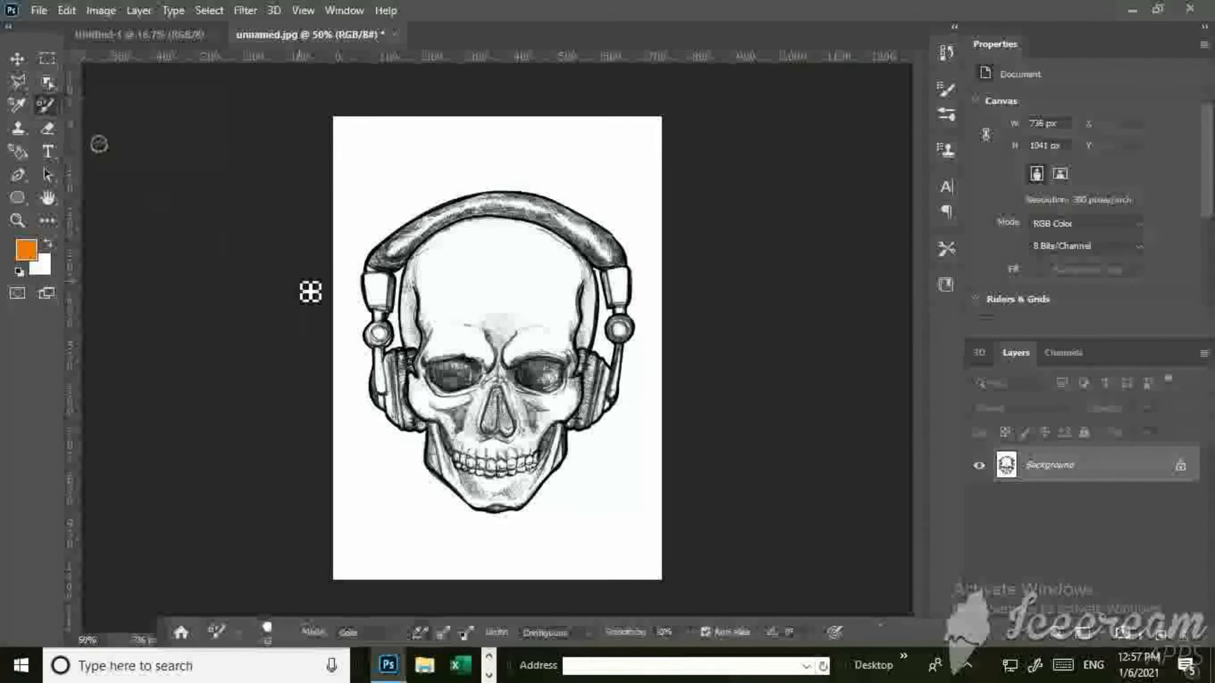
mouse_move(473, 280)
mouse_down()
mouse_move(417, 348)
mouse_move(502, 299)
mouse_move(478, 336)
mouse_move(442, 356)
mouse_move(466, 318)
mouse_move(522, 341)
mouse_move(499, 313)
mouse_move(528, 337)
mouse_move(478, 396)
mouse_move(424, 420)
mouse_move(419, 381)
mouse_move(388, 411)
mouse_move(489, 376)
mouse_move(496, 349)
mouse_move(628, 387)
mouse_move(596, 379)
mouse_move(510, 447)
mouse_move(589, 397)
mouse_move(601, 419)
mouse_up()
right_click(484, 358)
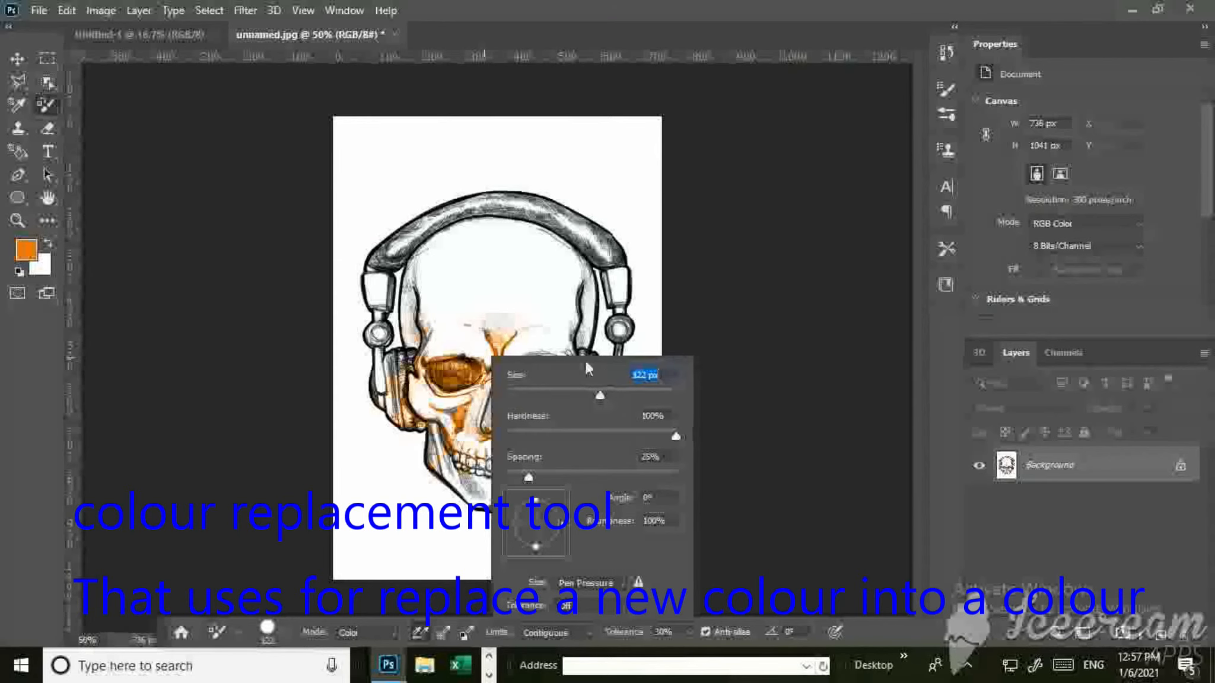
click(559, 330)
drag(539, 339, 534, 374)
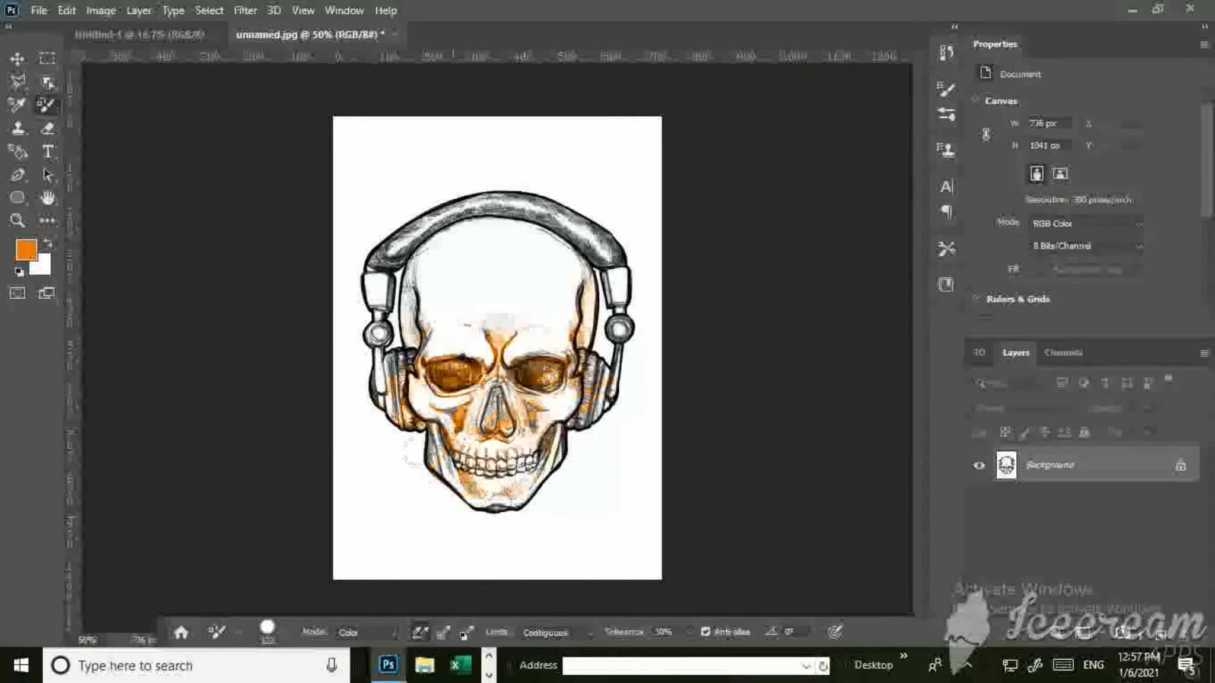
Recolour the jaw, headband and ear cups orange, and undo all the colour replacement strokes.
drag(407, 457, 463, 436)
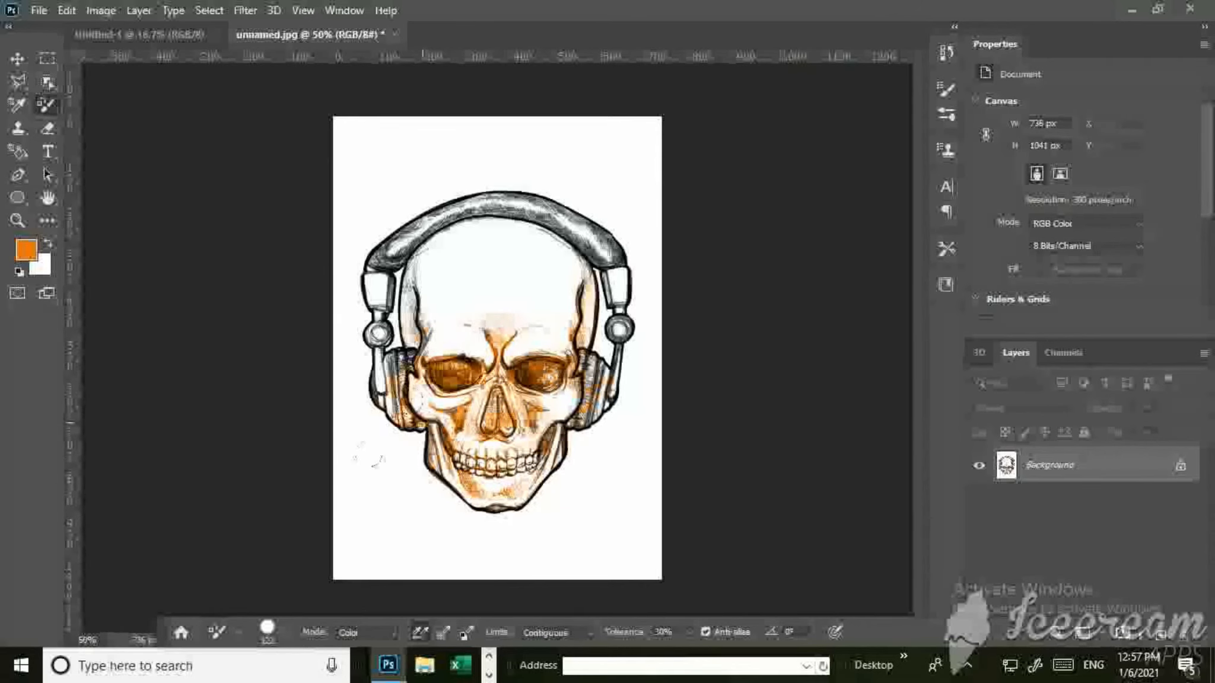
drag(424, 342, 523, 208)
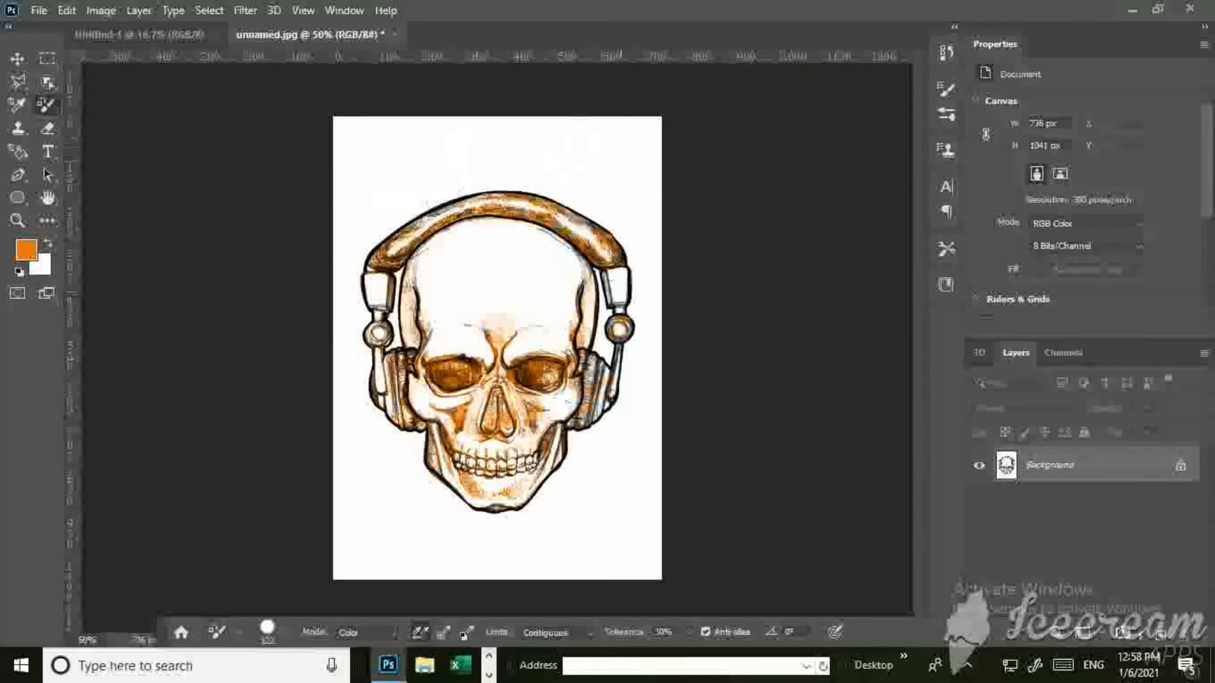
drag(621, 293, 557, 413)
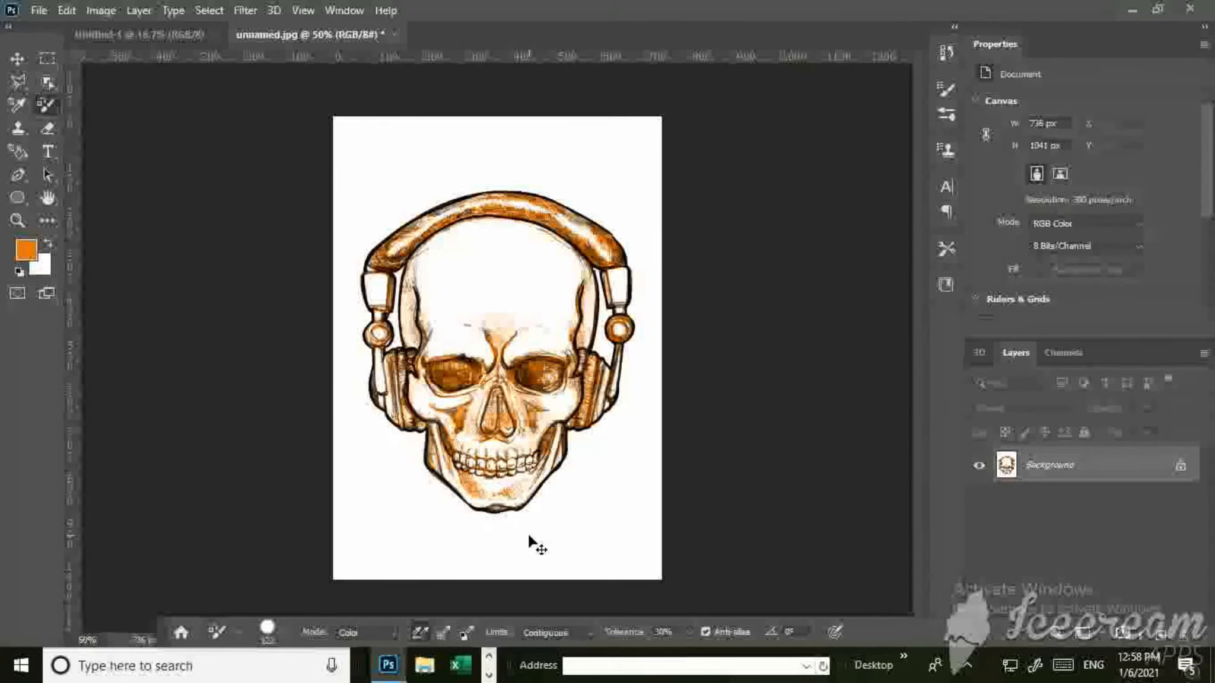
key(ctrl+z)
key(ctrl+z)
key(ctrl+z)
key(ctrl+z)
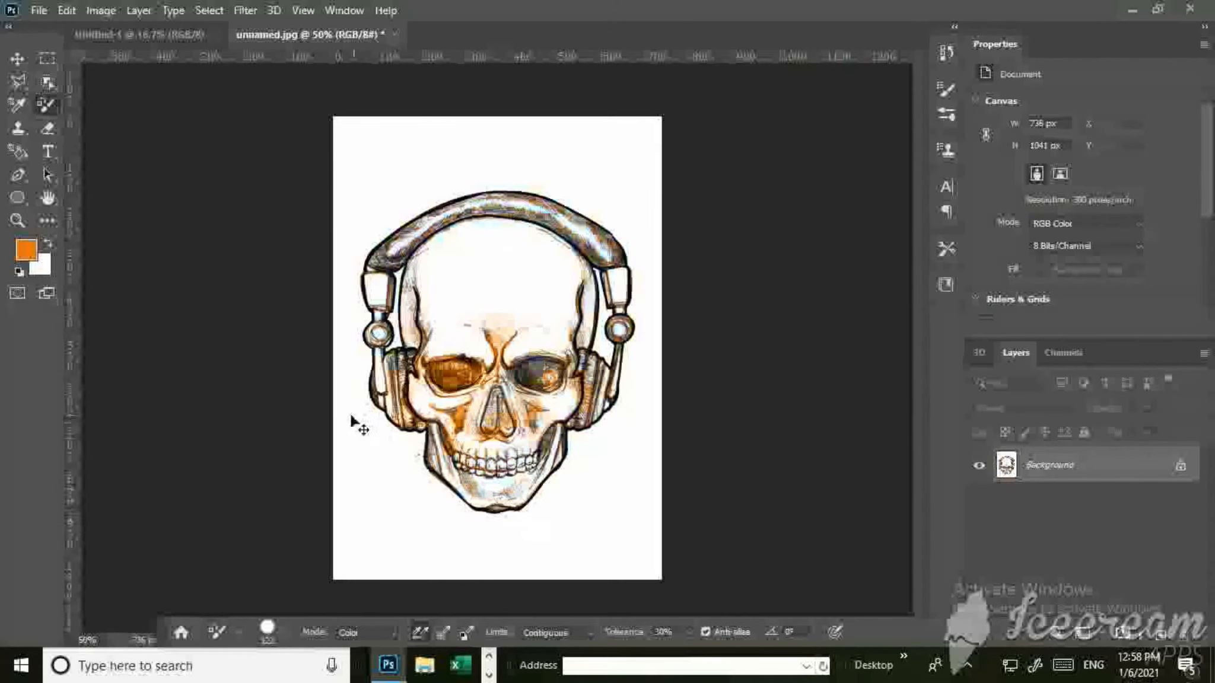
Smear the skull's face from the eye socket down past the chin with the Mixer Brush tool.
right_click(57, 99)
click(140, 153)
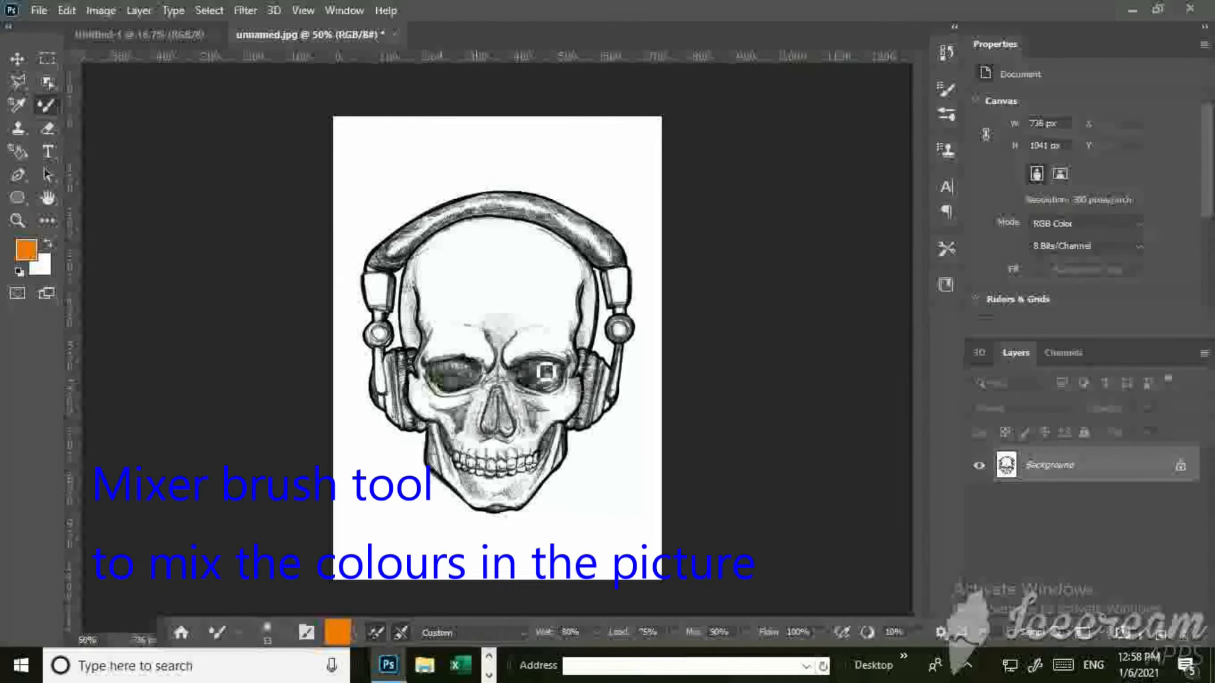
mouse_move(546, 372)
mouse_down()
mouse_move(597, 451)
mouse_move(467, 537)
mouse_move(527, 506)
mouse_move(321, 555)
mouse_move(489, 512)
mouse_move(501, 497)
mouse_move(520, 536)
mouse_up()
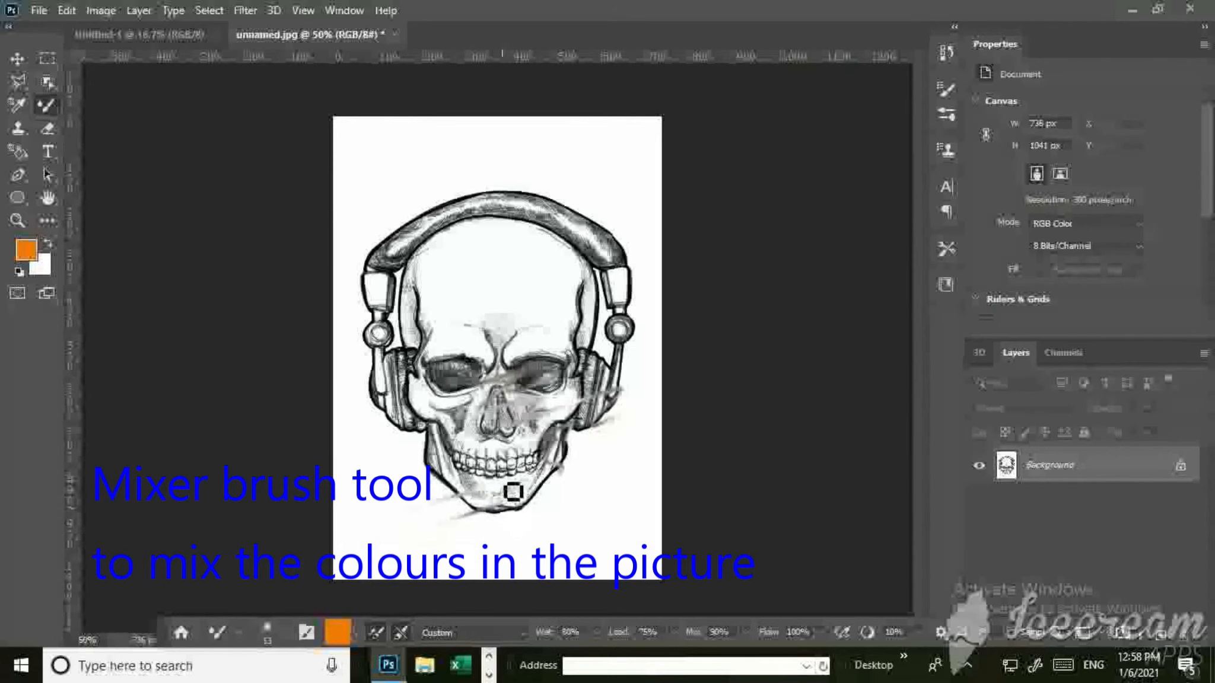
Enlarge the Mixer Brush to 42 px and blend the shading along the headphones' band.
right_click(570, 214)
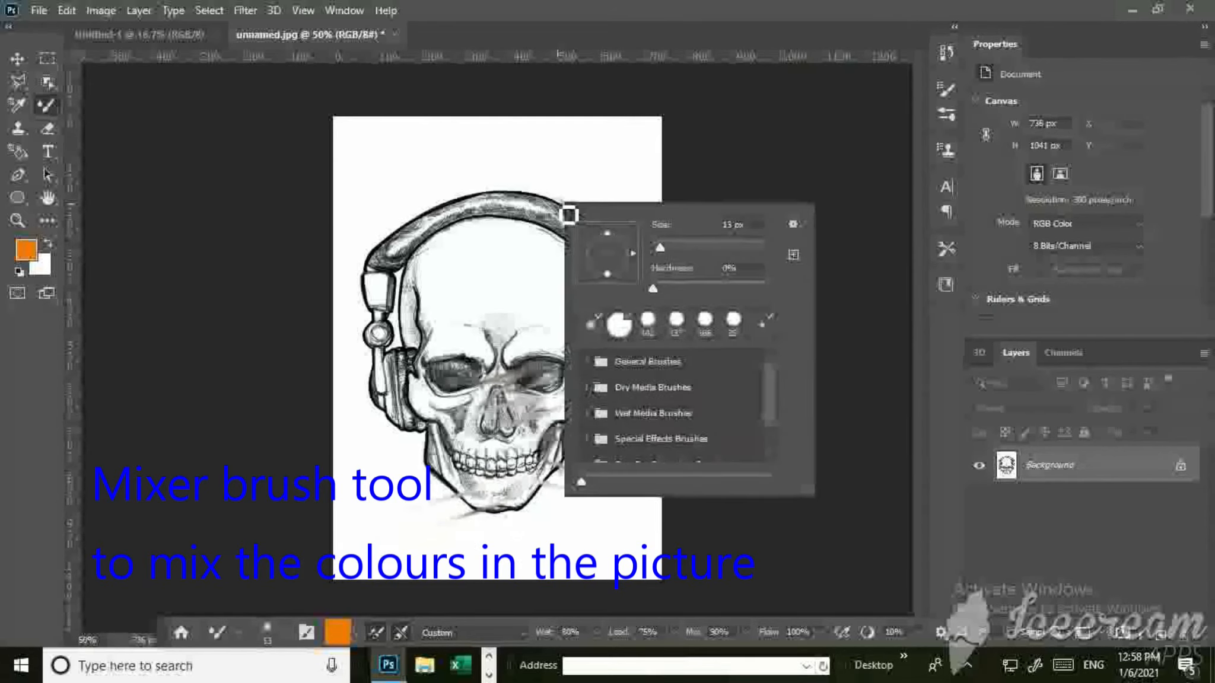
drag(652, 241, 668, 240)
mouse_move(540, 209)
mouse_down()
mouse_move(404, 246)
mouse_move(508, 212)
mouse_move(375, 233)
mouse_move(379, 264)
mouse_move(475, 209)
mouse_move(399, 254)
mouse_up()
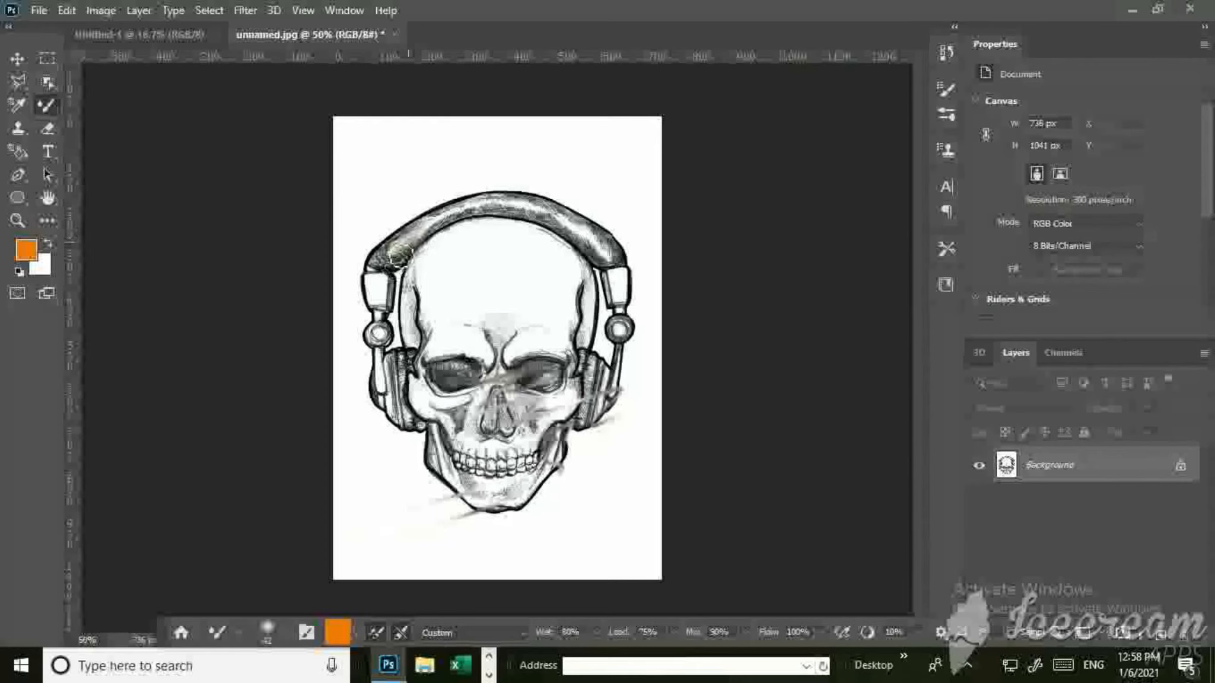
Smear the headphones' band, forehead, eye socket, nose and jaw diagonally with the 42 px Mixer Brush.
mouse_move(399, 254)
mouse_down()
mouse_move(379, 251)
mouse_move(500, 231)
mouse_move(516, 252)
mouse_move(460, 359)
mouse_up()
drag(596, 242, 481, 409)
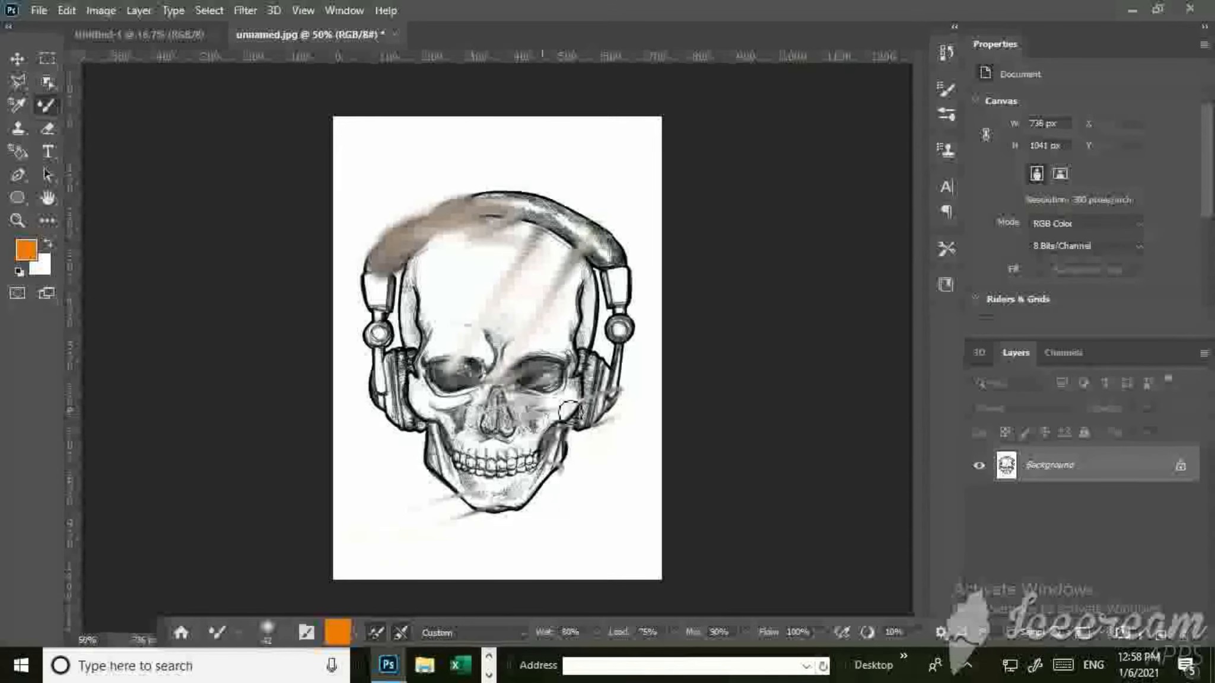
drag(580, 350, 456, 434)
drag(582, 427, 409, 522)
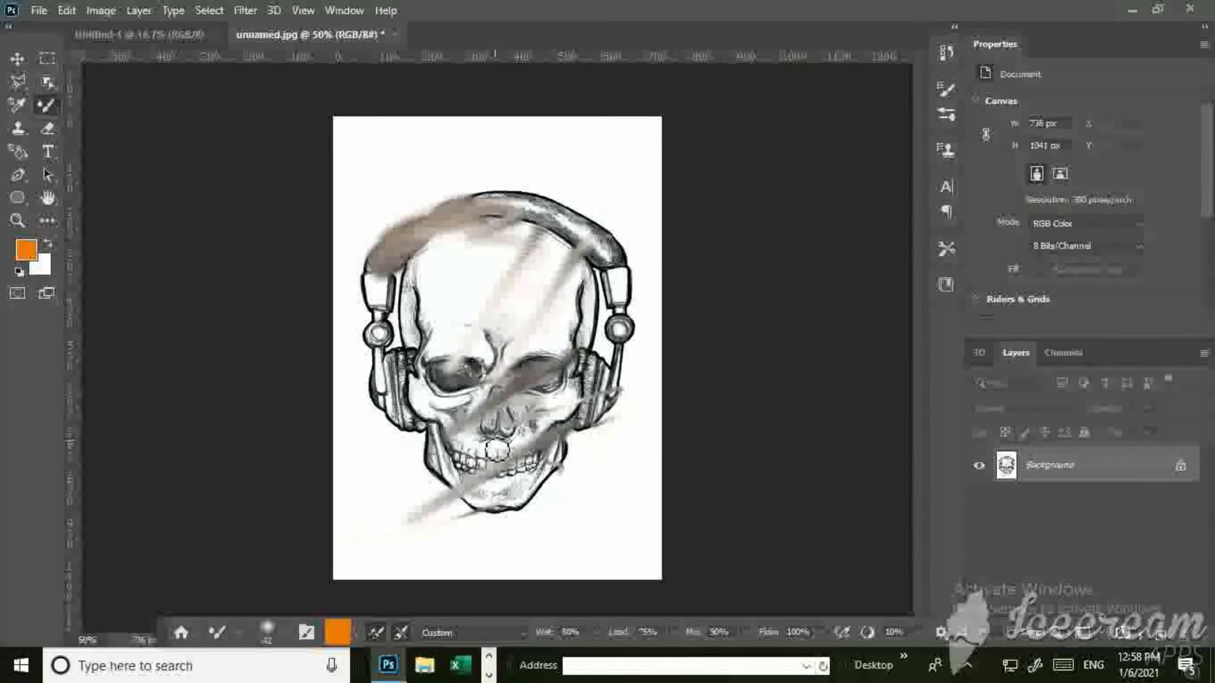
drag(563, 426, 409, 474)
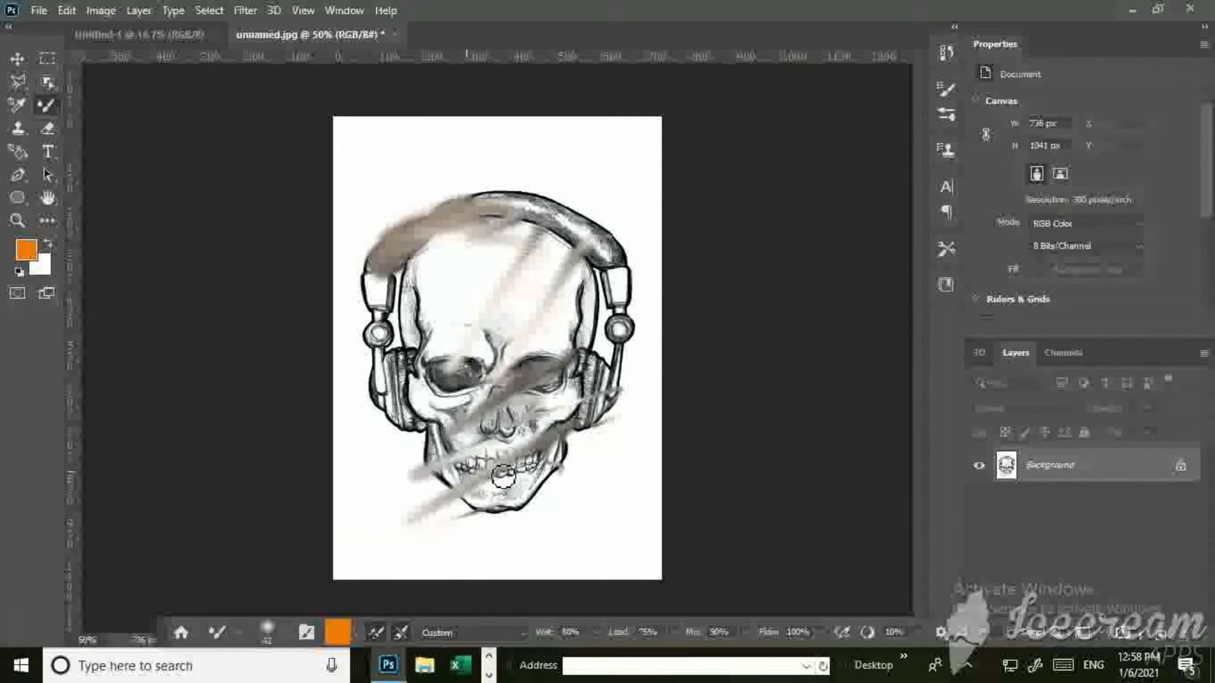
Set the foreground colour to blue, hex 0e2ce4.
click(30, 251)
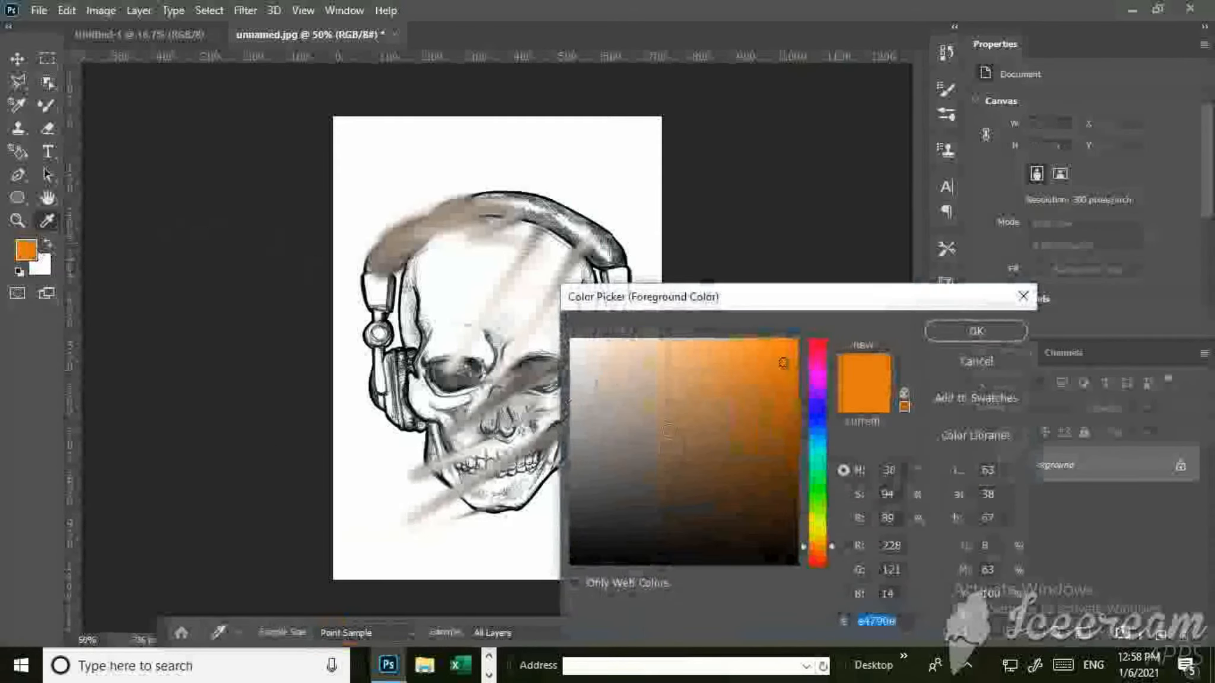
click(817, 422)
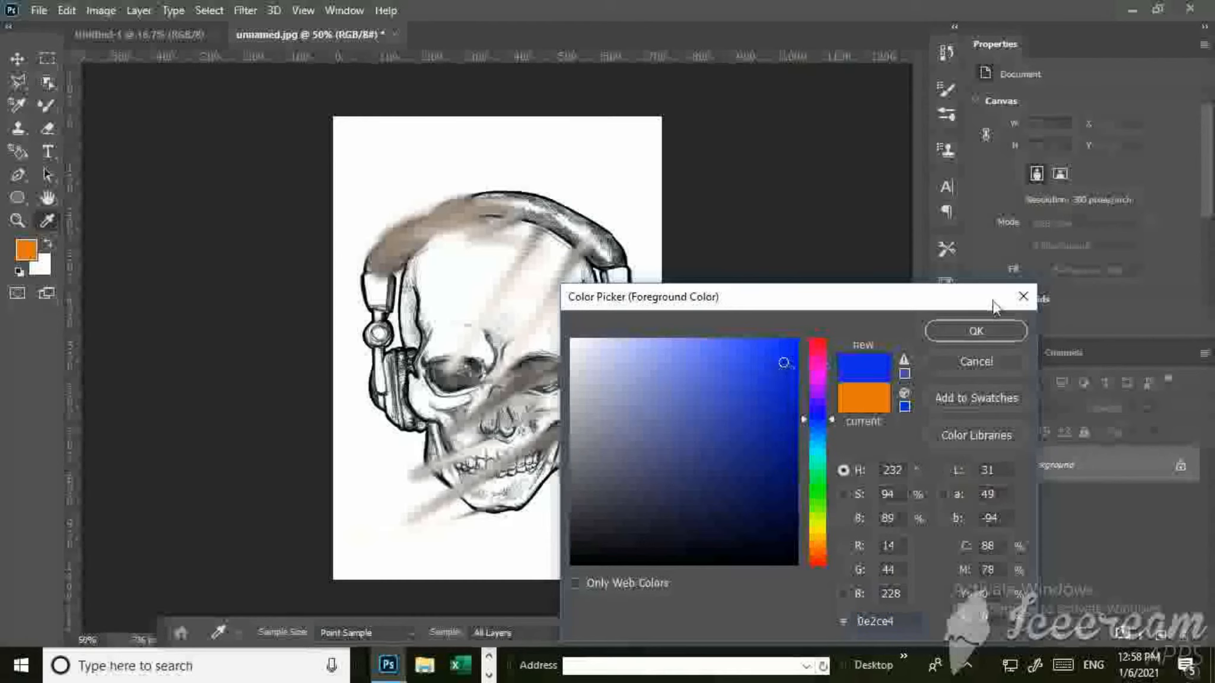
click(976, 332)
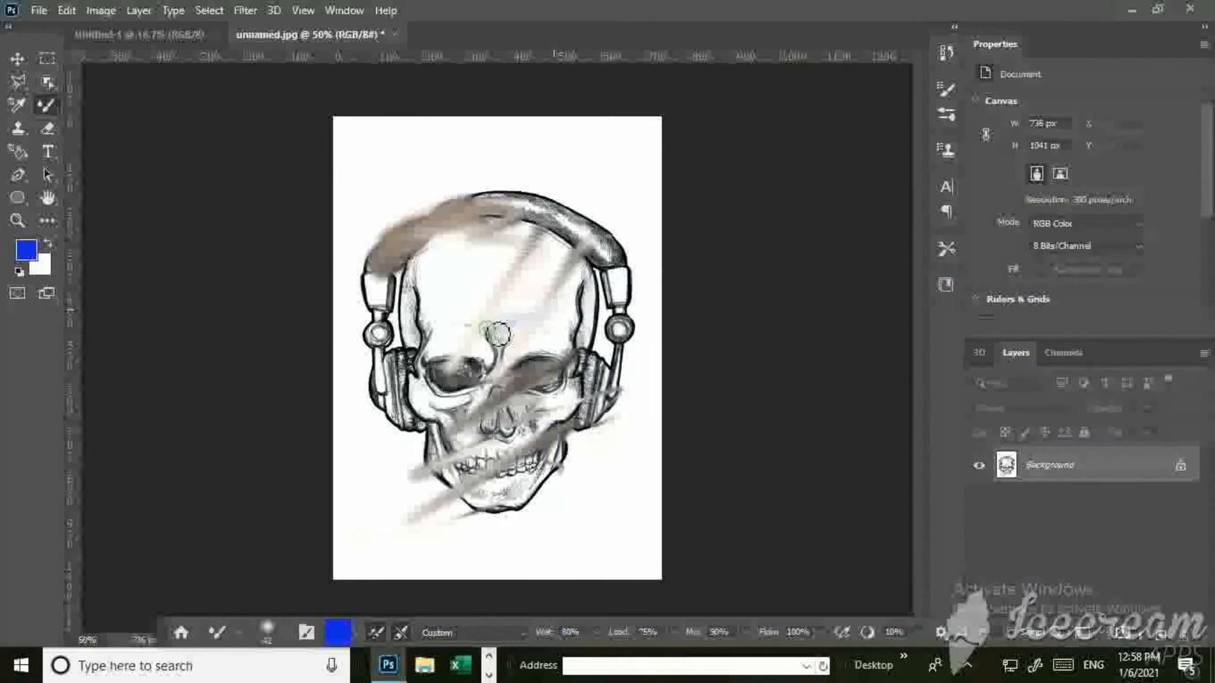
Try a blue Mixer Brush stroke from the skull's forehead down to the jaw, and undo it along with preceding smears.
mouse_move(498, 334)
mouse_down()
mouse_move(518, 290)
mouse_move(419, 334)
mouse_move(528, 383)
mouse_move(613, 456)
mouse_move(492, 496)
mouse_move(540, 488)
mouse_up()
key(ctrl+z)
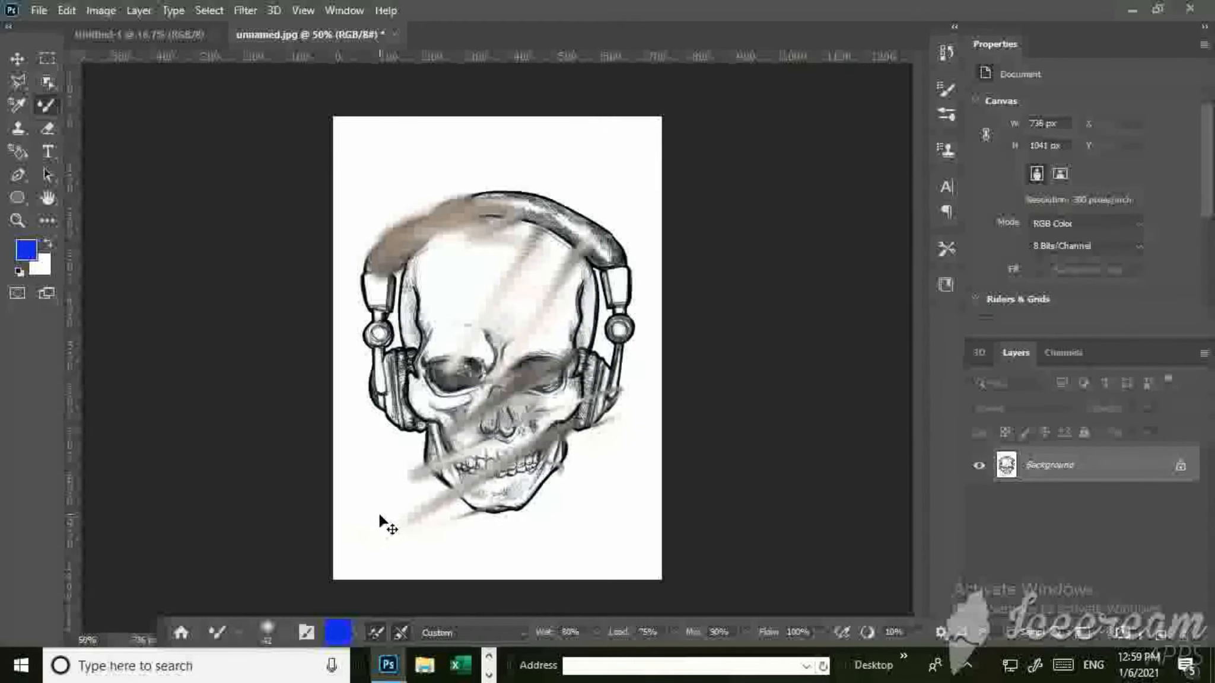
key(ctrl+z)
key(ctrl+z)
key(ctrl+z)
key(ctrl+z)
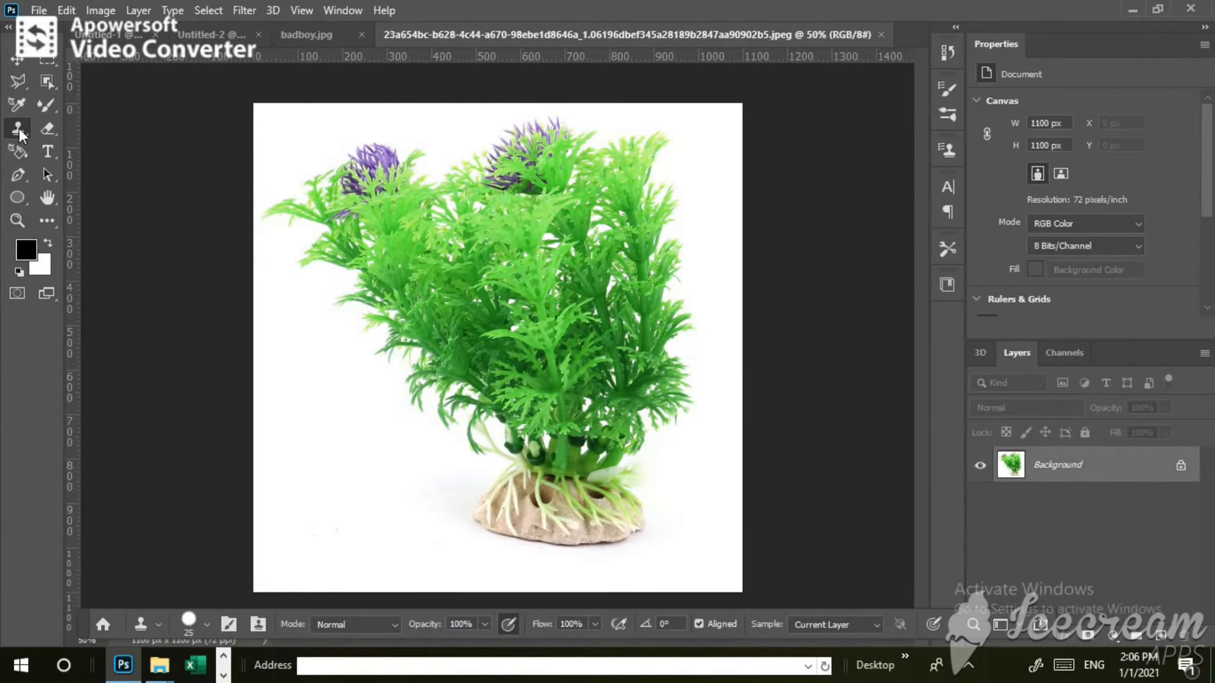
Activate the Clone Stamp tool on the green plant image.
right_click(18, 130)
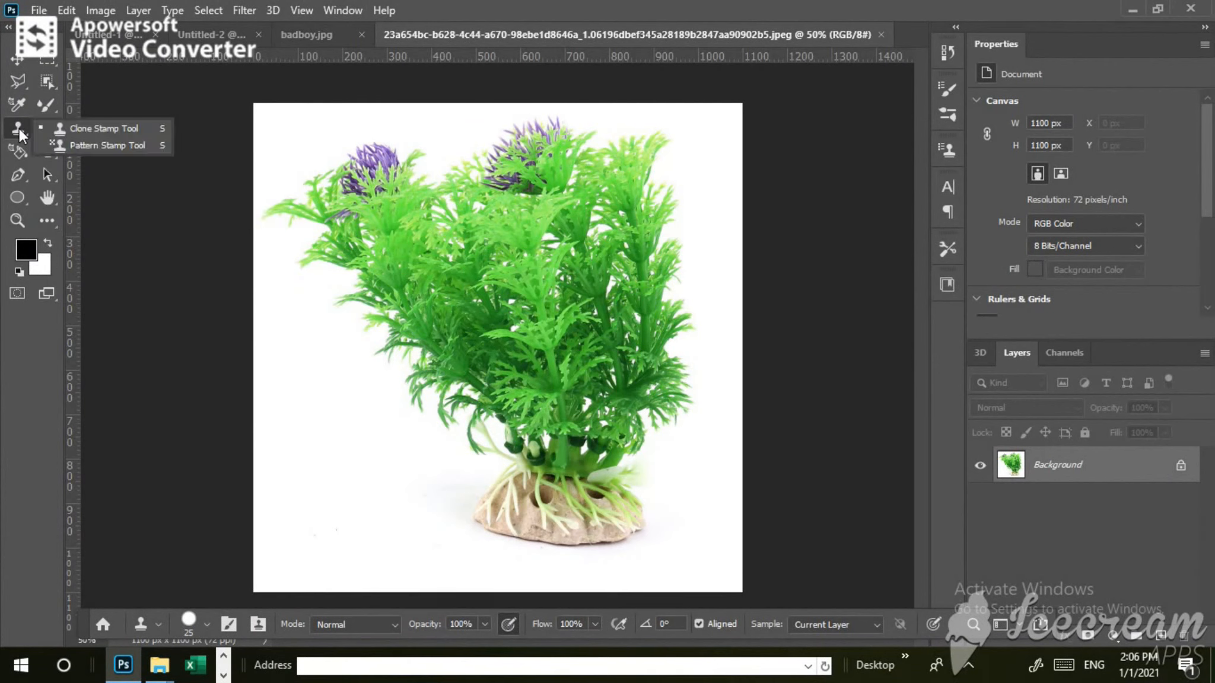
click(89, 129)
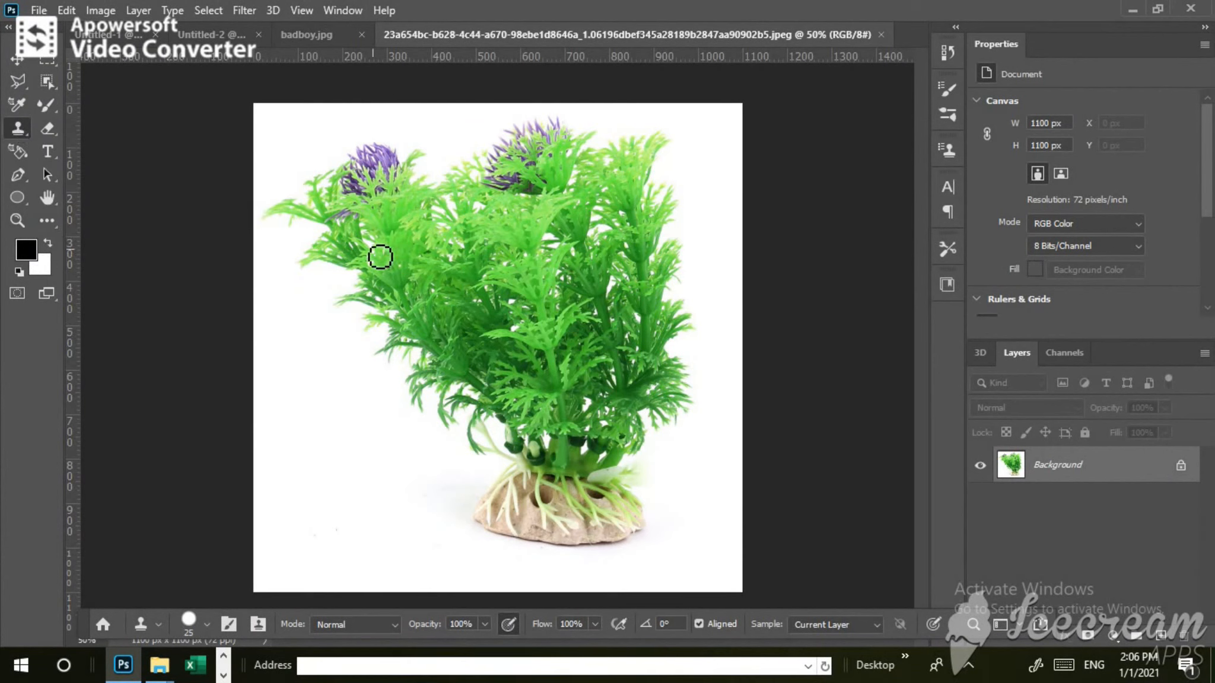